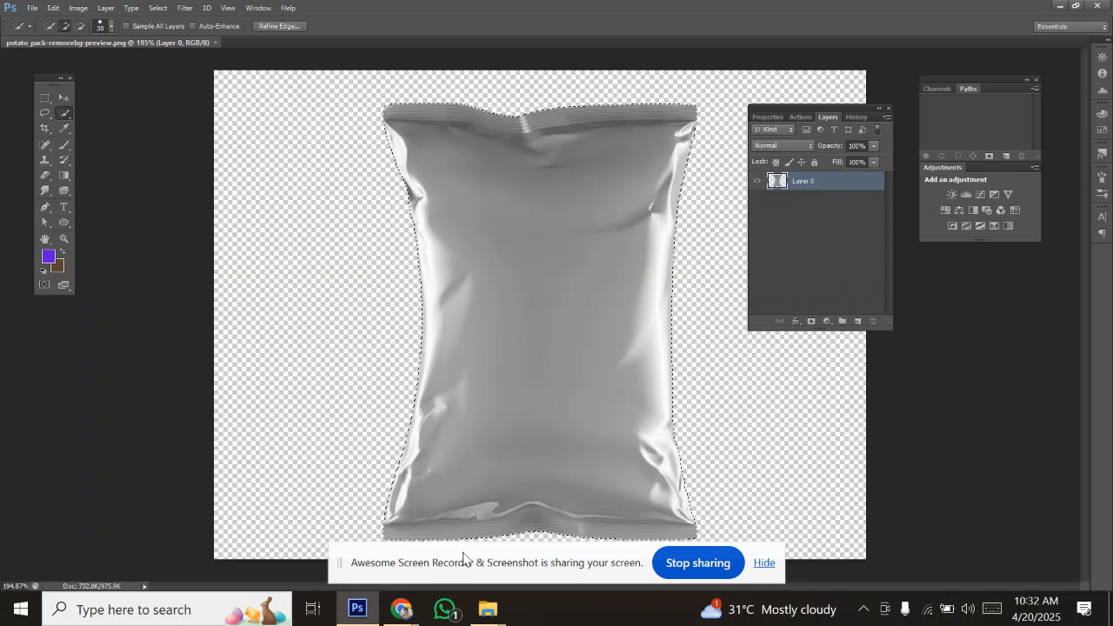
Copy the selected silver pack to a new layer and convert that layer to a smart object
drag(463, 557, 896, 587)
click(563, 379)
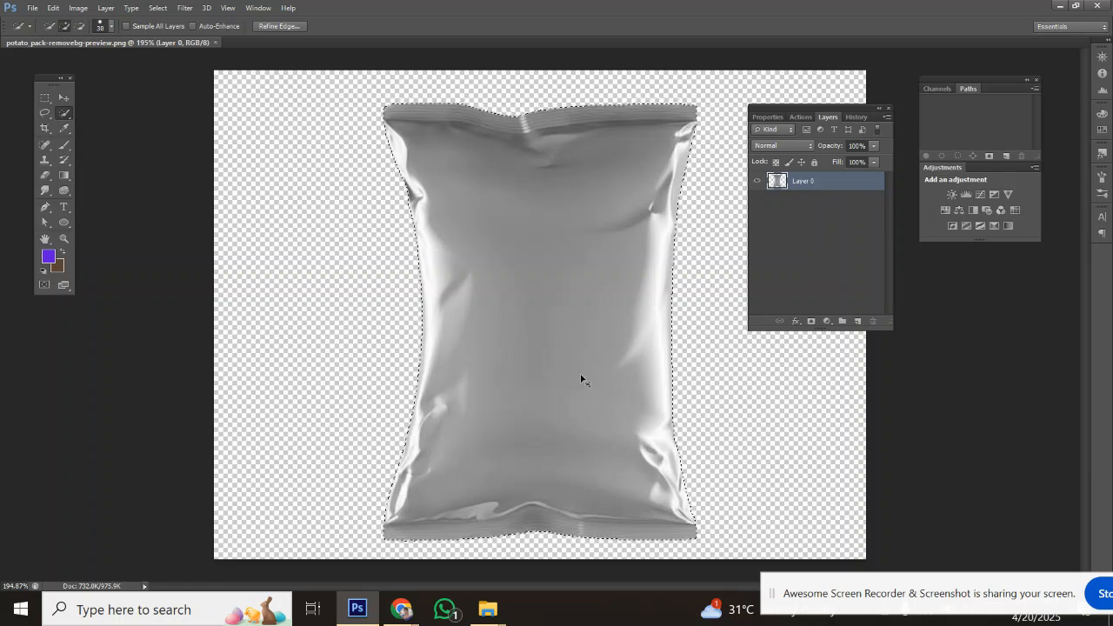
key(ctrl+j)
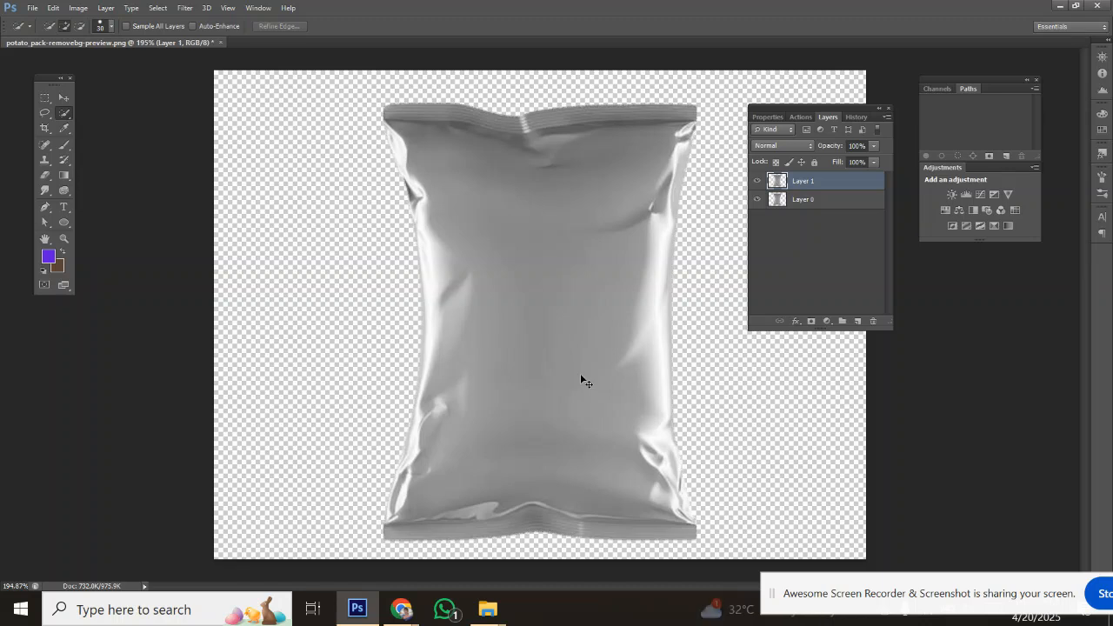
right_click(822, 183)
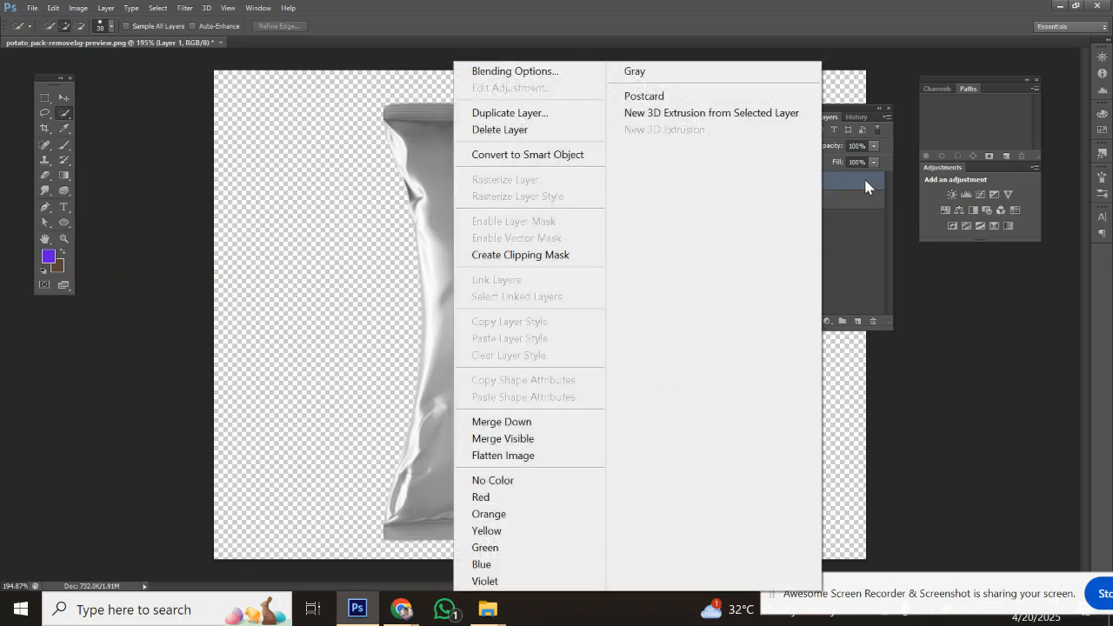
click(565, 154)
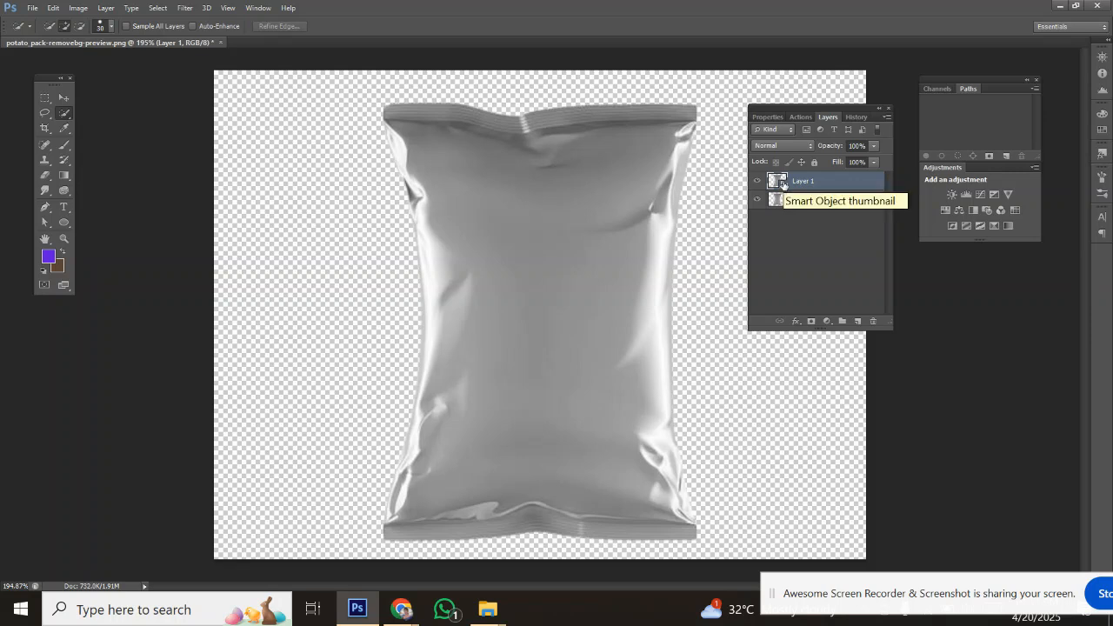
Open the pack smart object's contents for editing
double_click(782, 183)
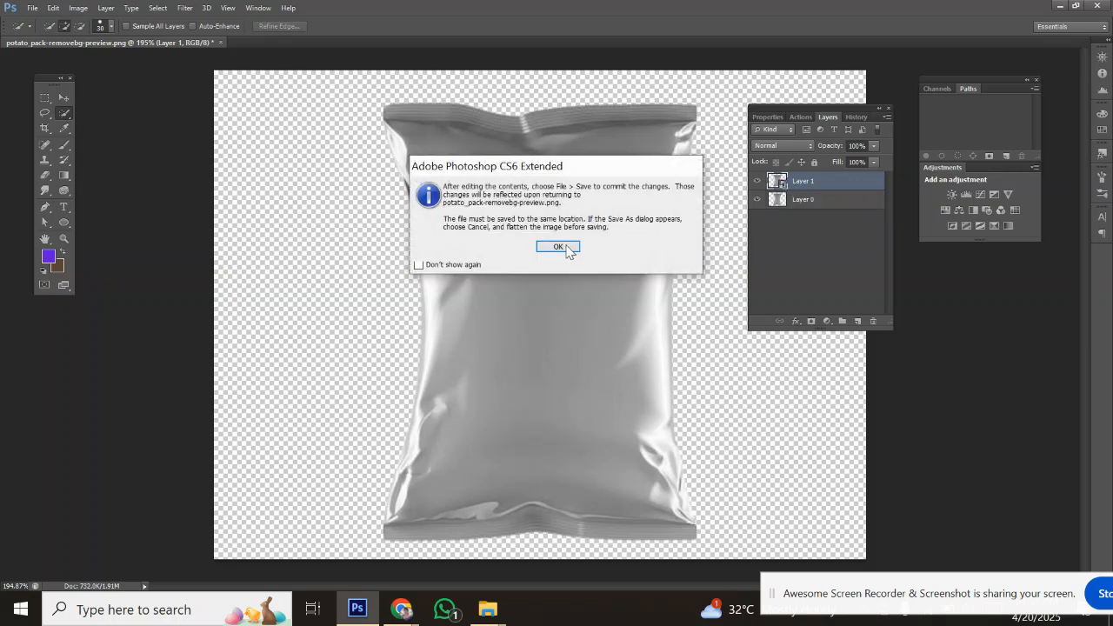
click(557, 248)
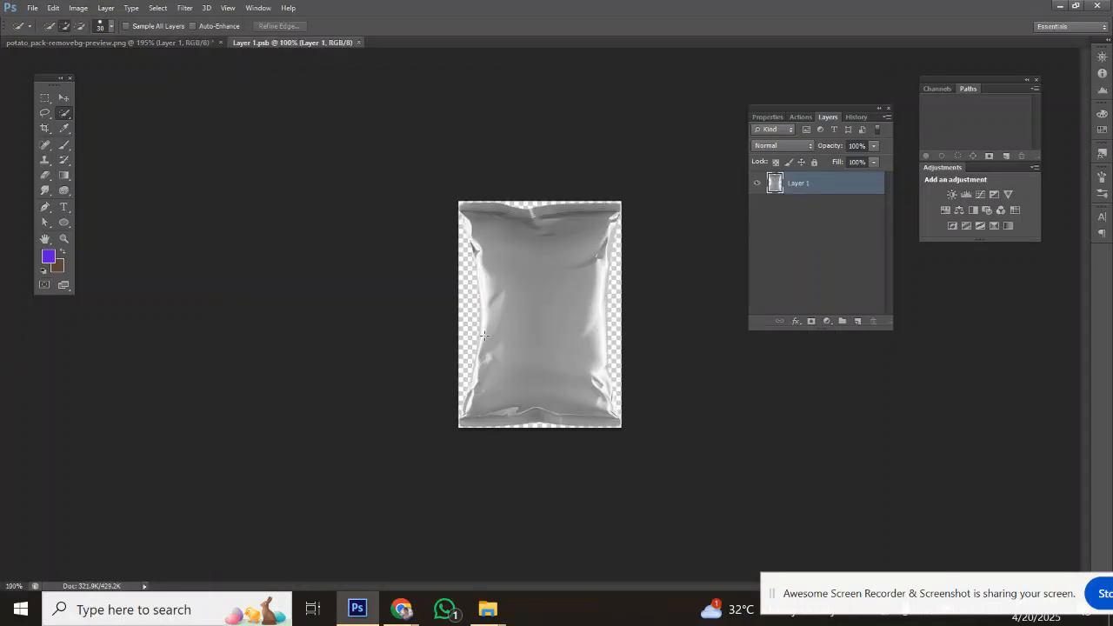
scroll(569, 275, up, 6)
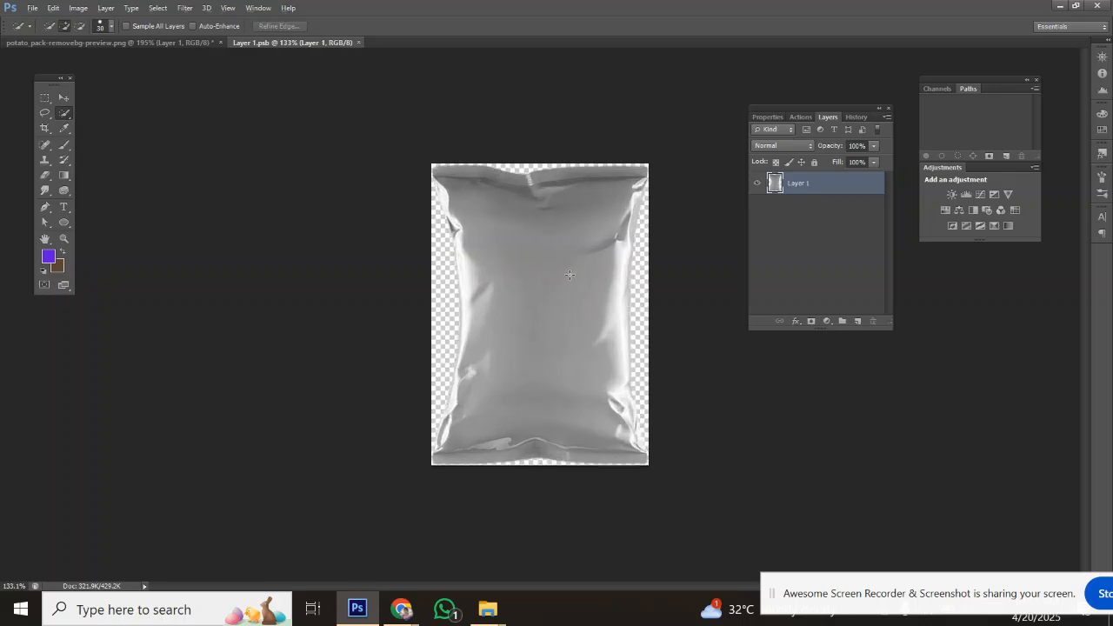
scroll(591, 249, down, 3)
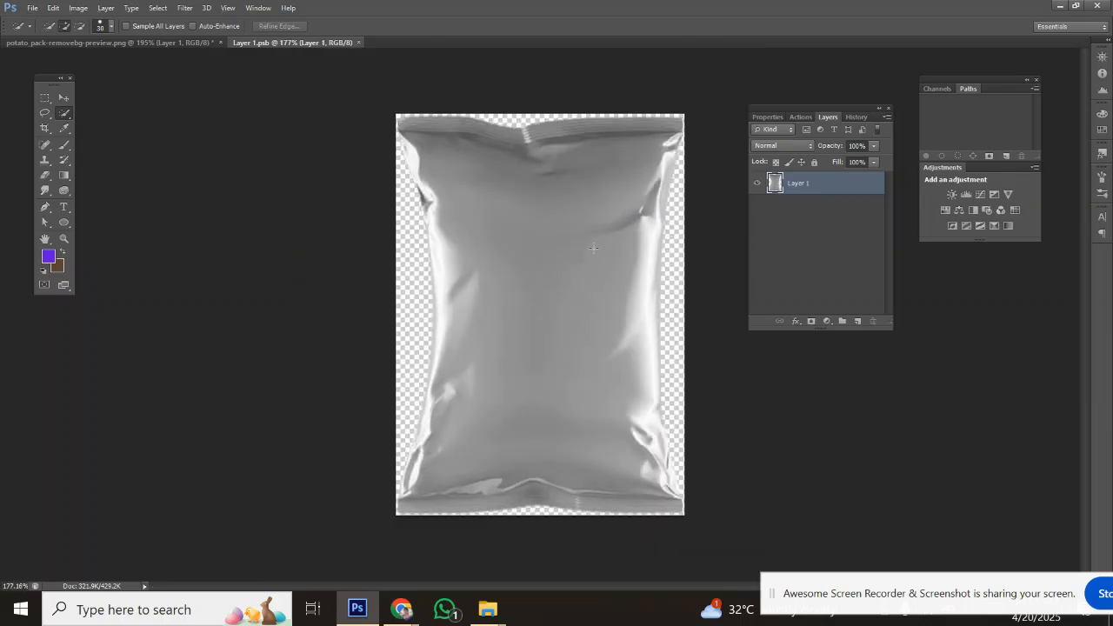
scroll(592, 249, up, 2)
scroll(593, 250, down, 1)
Place the potato poster image from the 02 Package Mockup folder, inside Desktop > New folder (6) > ps exm, over the pack
click(31, 8)
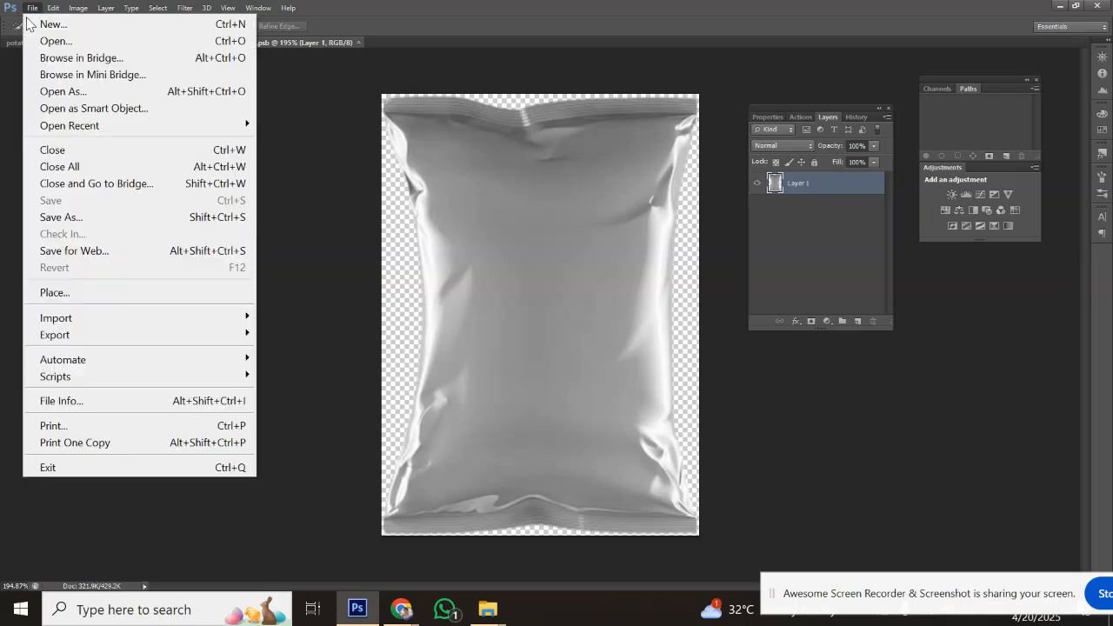
click(75, 296)
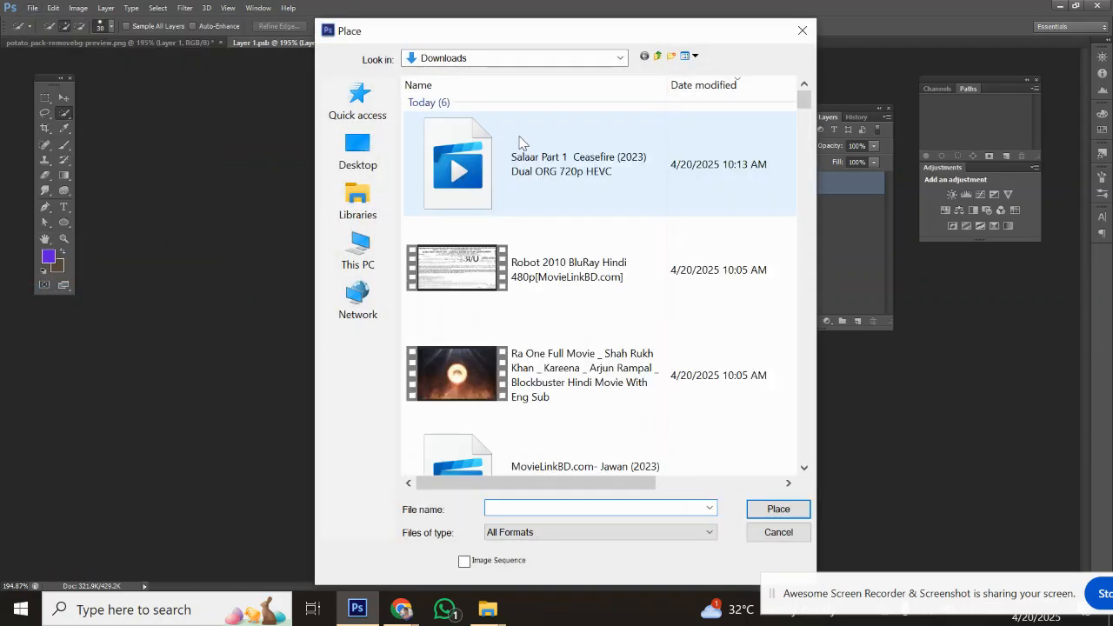
click(358, 148)
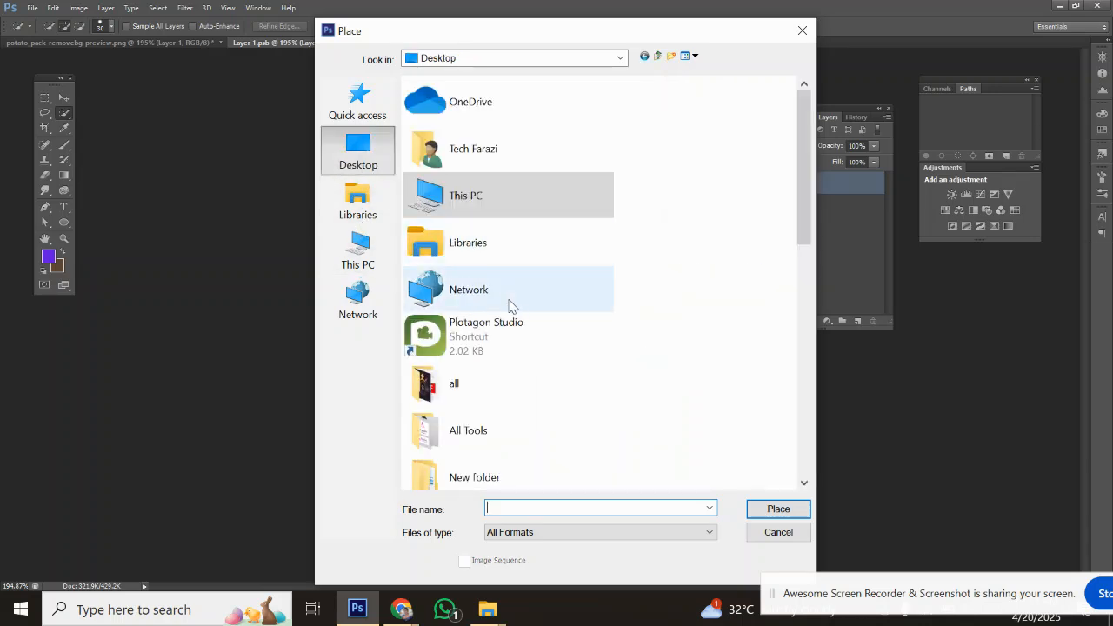
scroll(513, 409, down, 3)
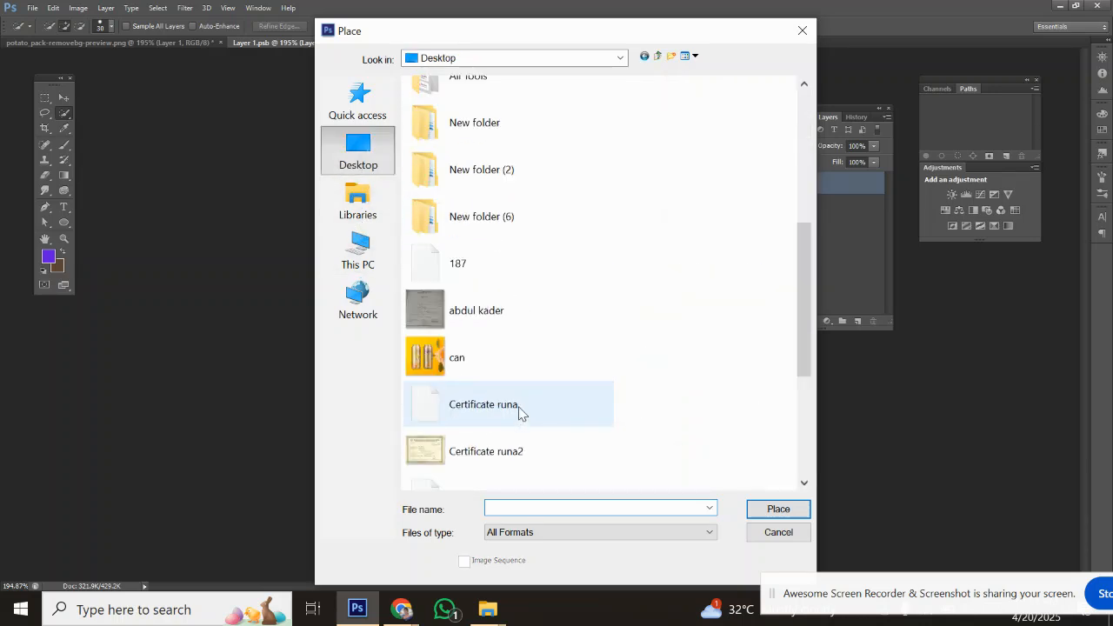
double_click(492, 209)
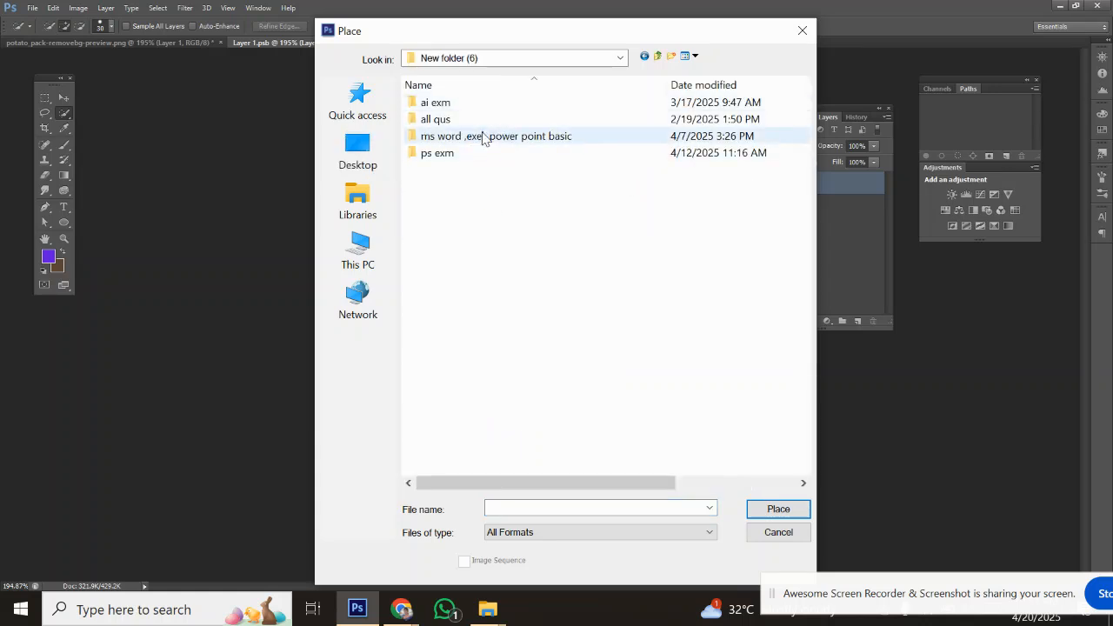
double_click(479, 152)
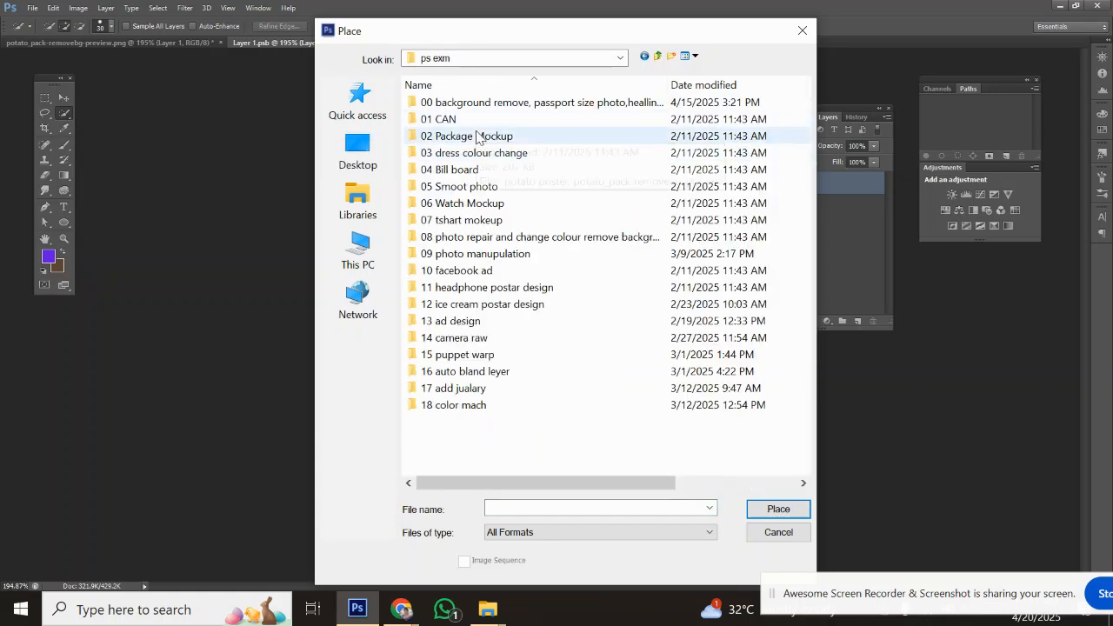
double_click(492, 136)
click(496, 144)
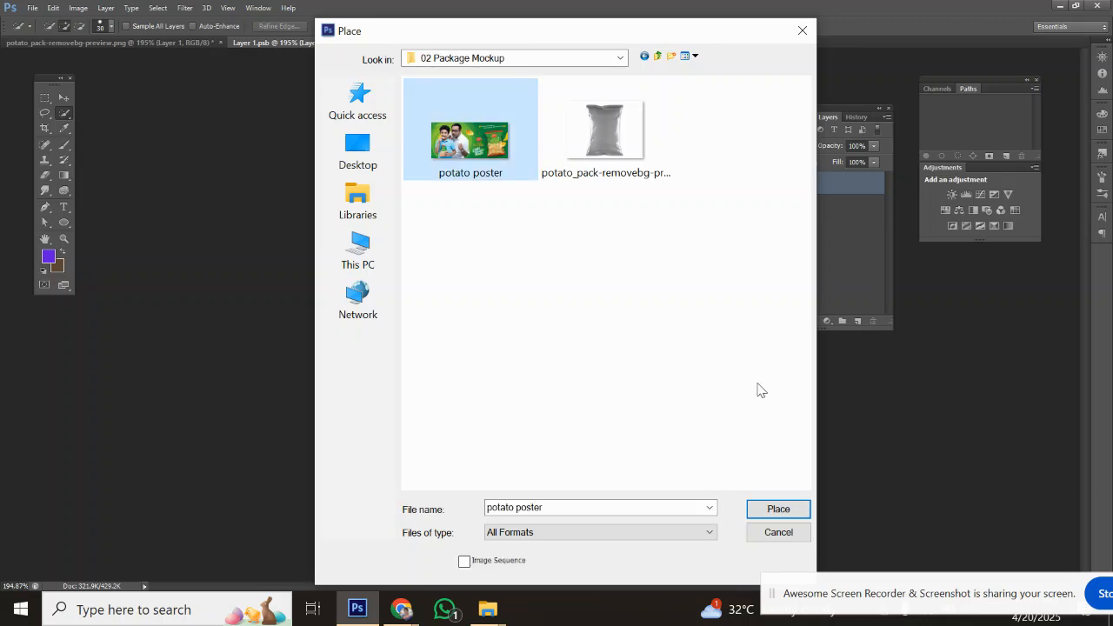
click(777, 509)
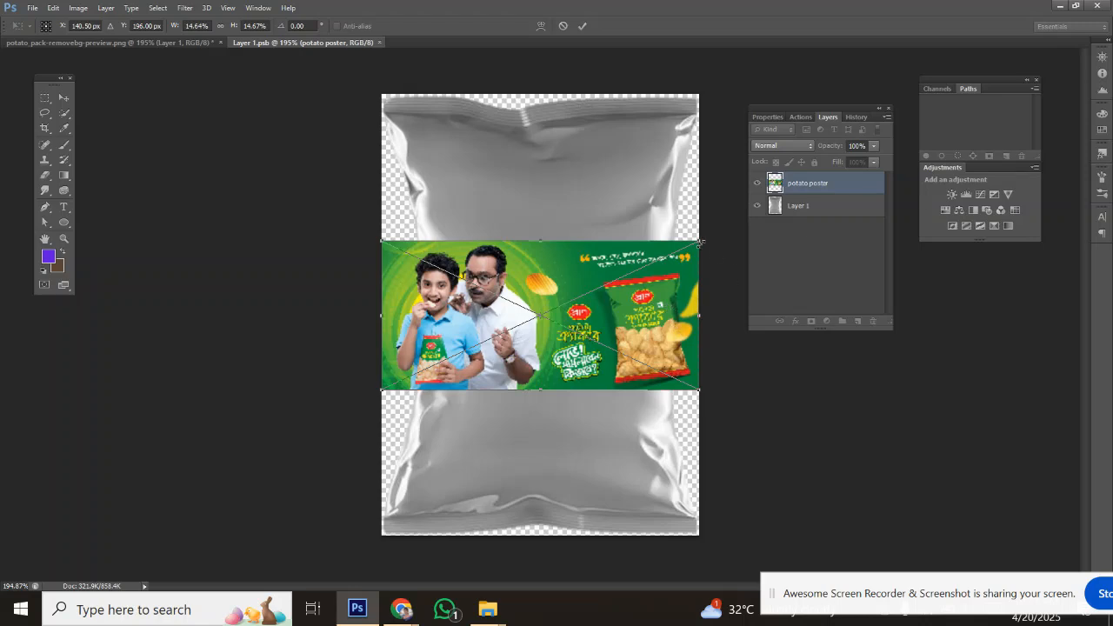
Scale the placed poster to about 42.8% and shift it right to bring the man over the pack
drag(701, 233, 1001, 89)
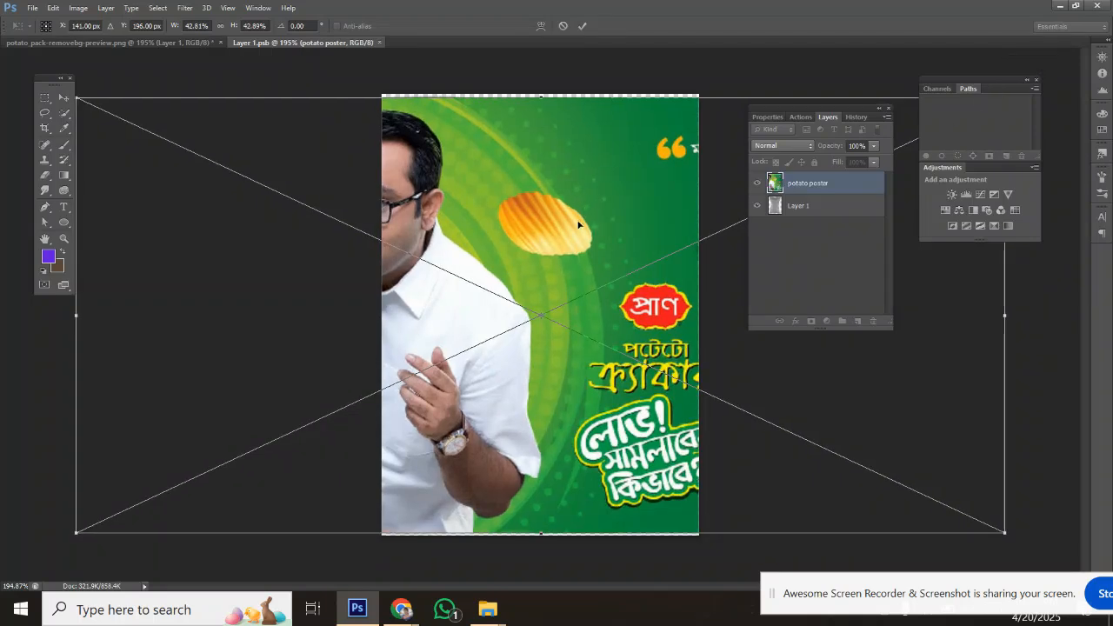
drag(581, 236, 443, 230)
drag(595, 238, 885, 206)
drag(615, 281, 653, 281)
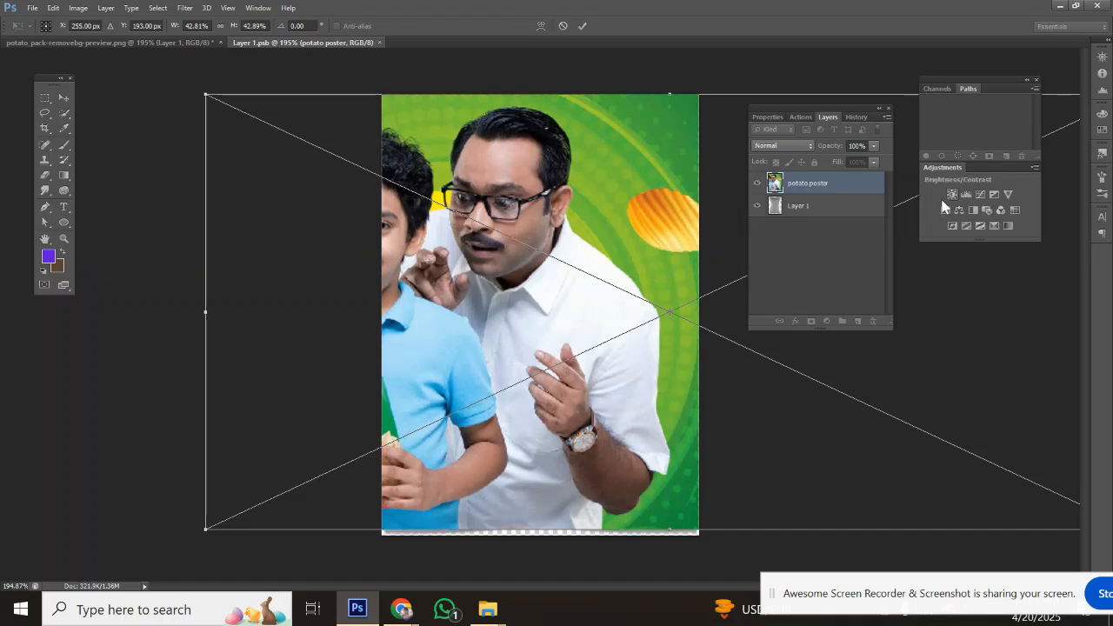
Lower the poster's opacity to 49% and fit the boy and man over the pack at about 39.3% scale
click(872, 146)
drag(856, 161, 842, 162)
drag(522, 304, 561, 293)
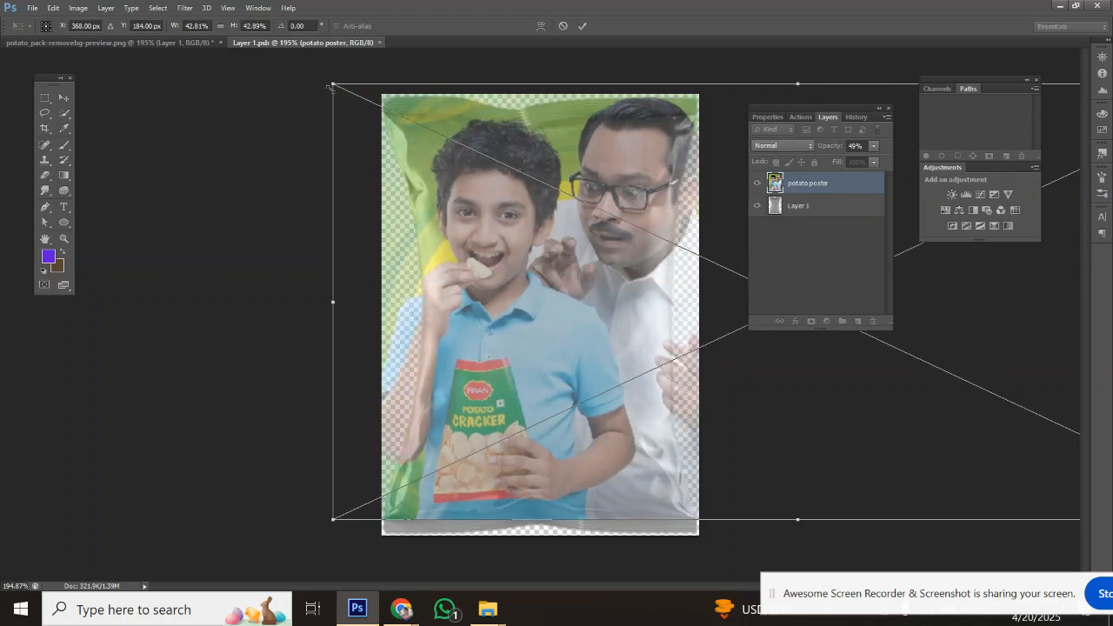
drag(330, 80, 371, 102)
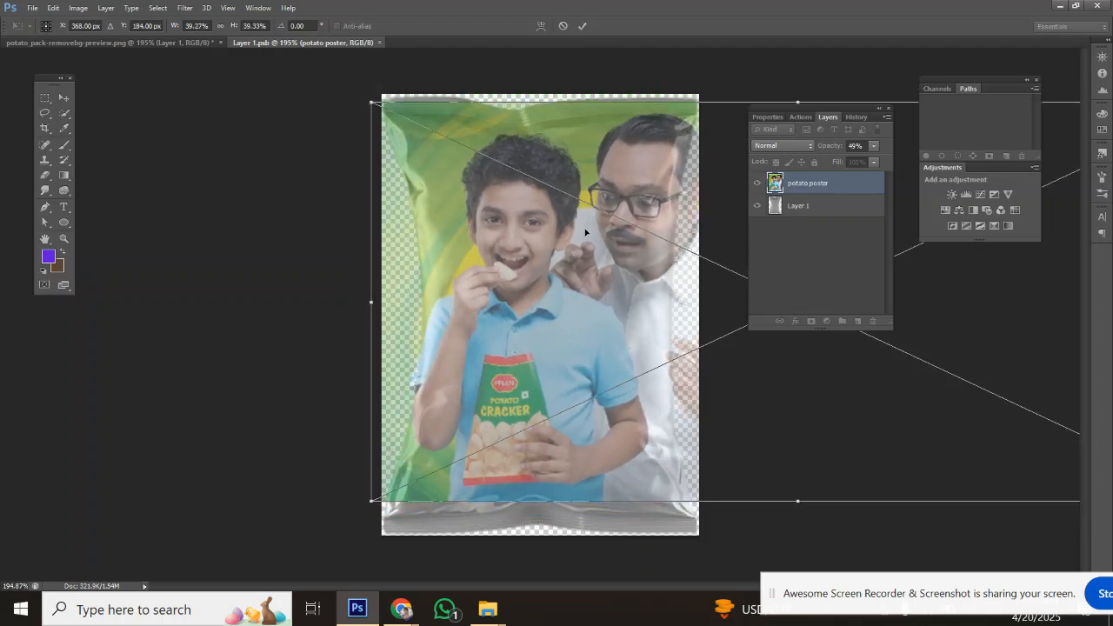
drag(588, 231, 542, 243)
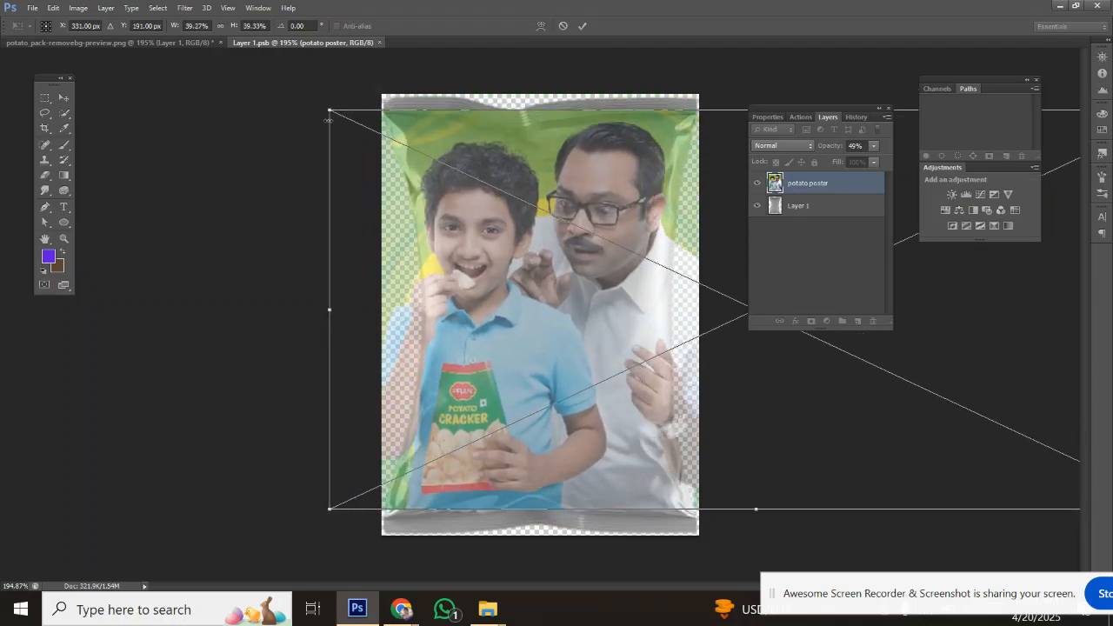
Scale the poster to about 41.6% and move it left so the chip, red logo and Bengali lettering cover the pack
drag(329, 109, 304, 93)
drag(592, 231, 389, 227)
drag(534, 250, 452, 243)
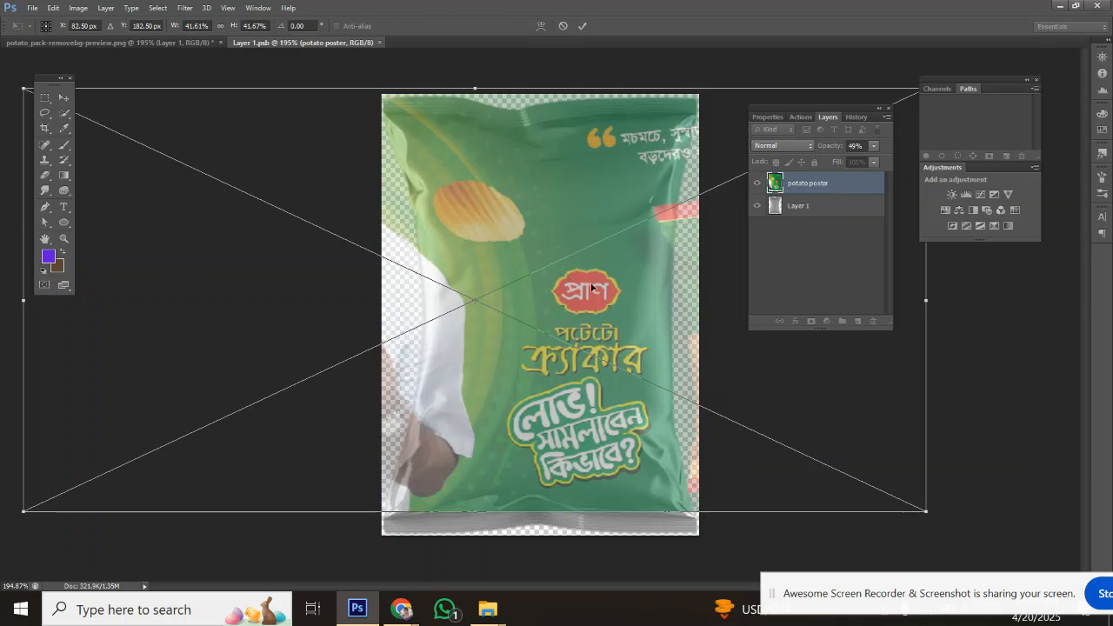
drag(587, 231, 579, 237)
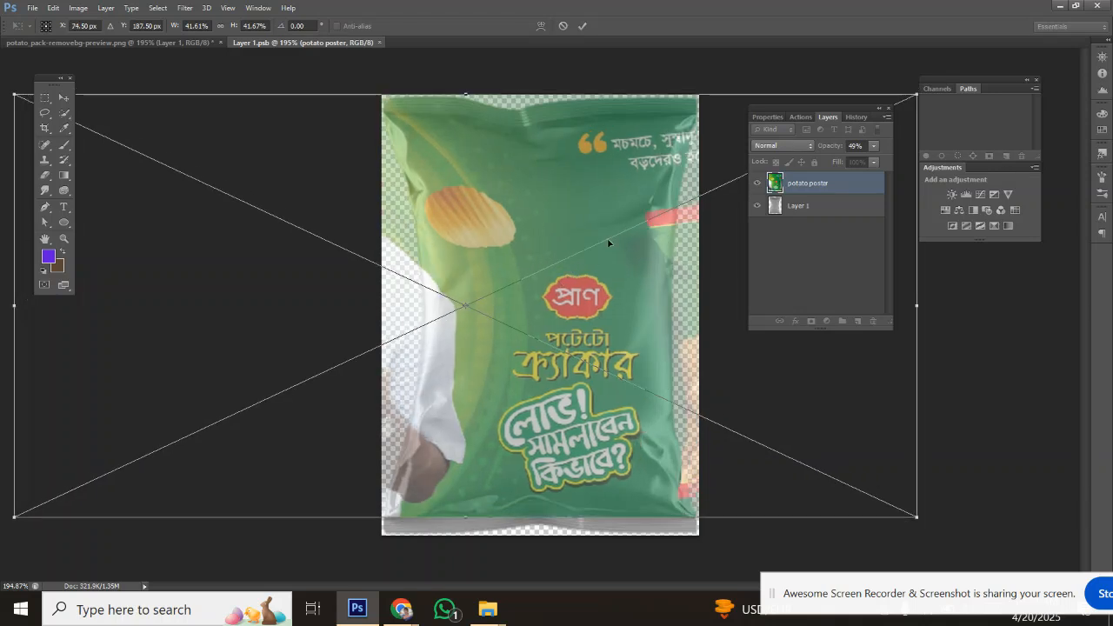
Set the poster's opacity to 100%
click(873, 145)
drag(858, 165, 897, 151)
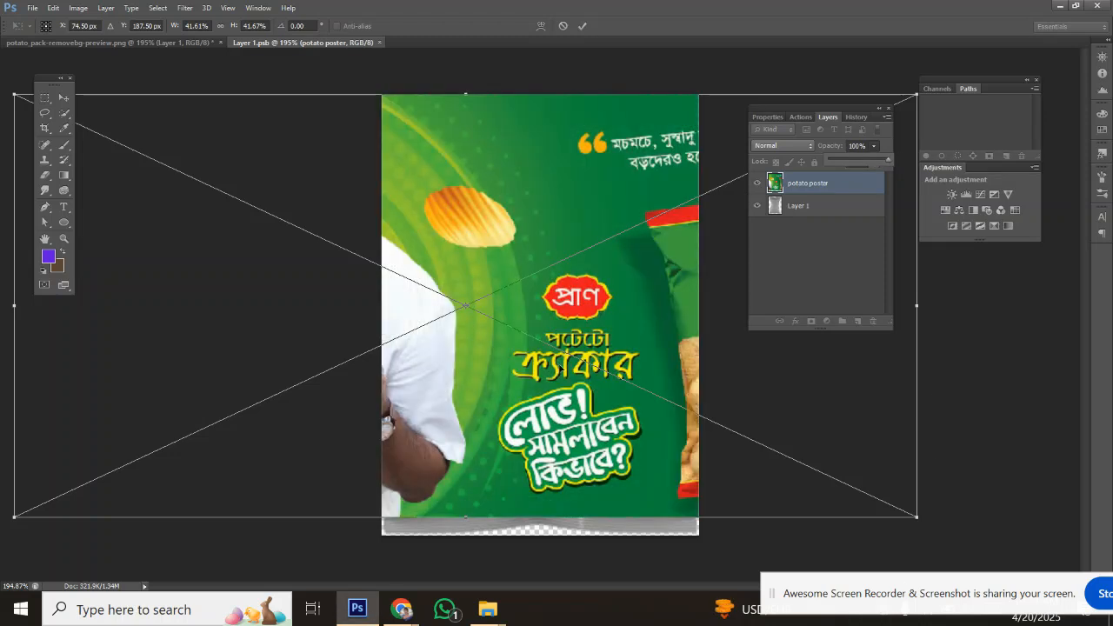
click(564, 197)
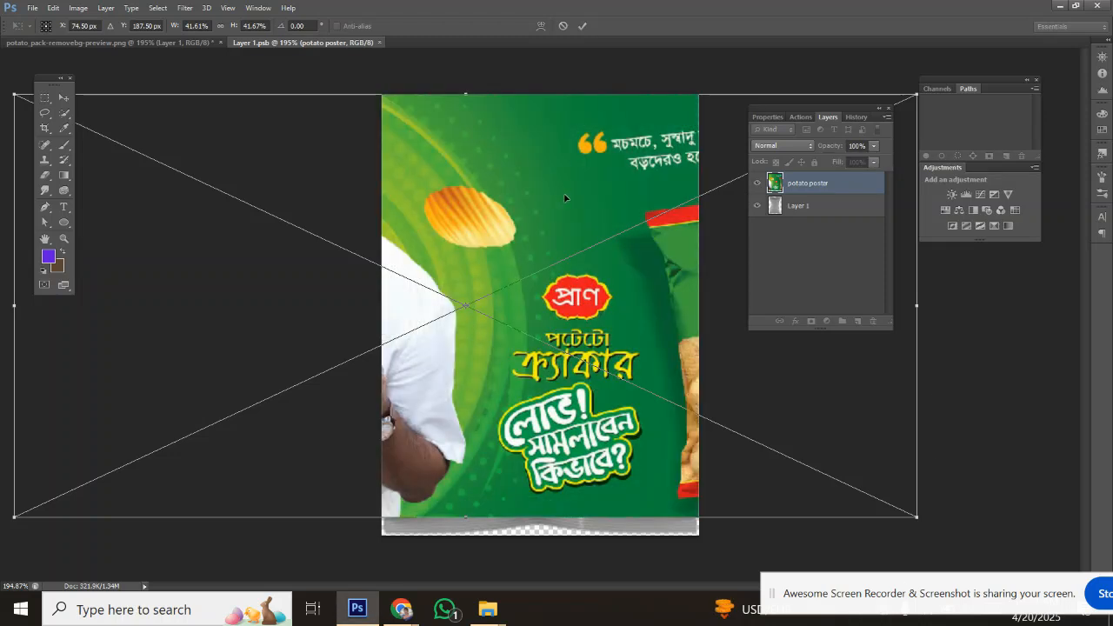
Nudge the poster slightly left with its opacity lowered to 66%, and commit the placement at 100% opacity
click(875, 146)
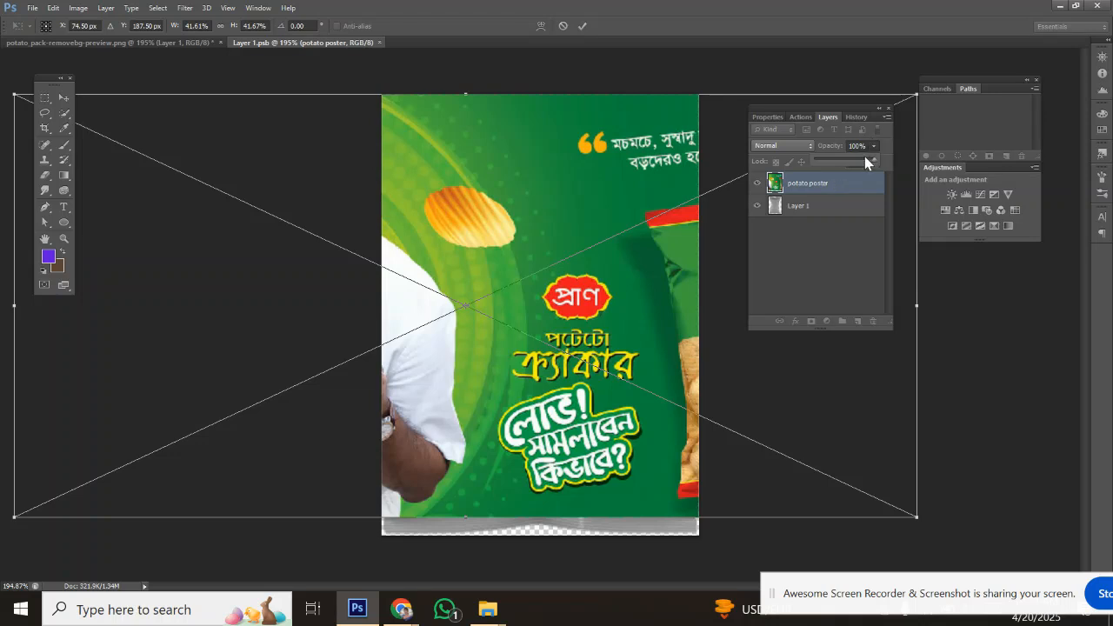
drag(864, 156, 855, 156)
click(600, 197)
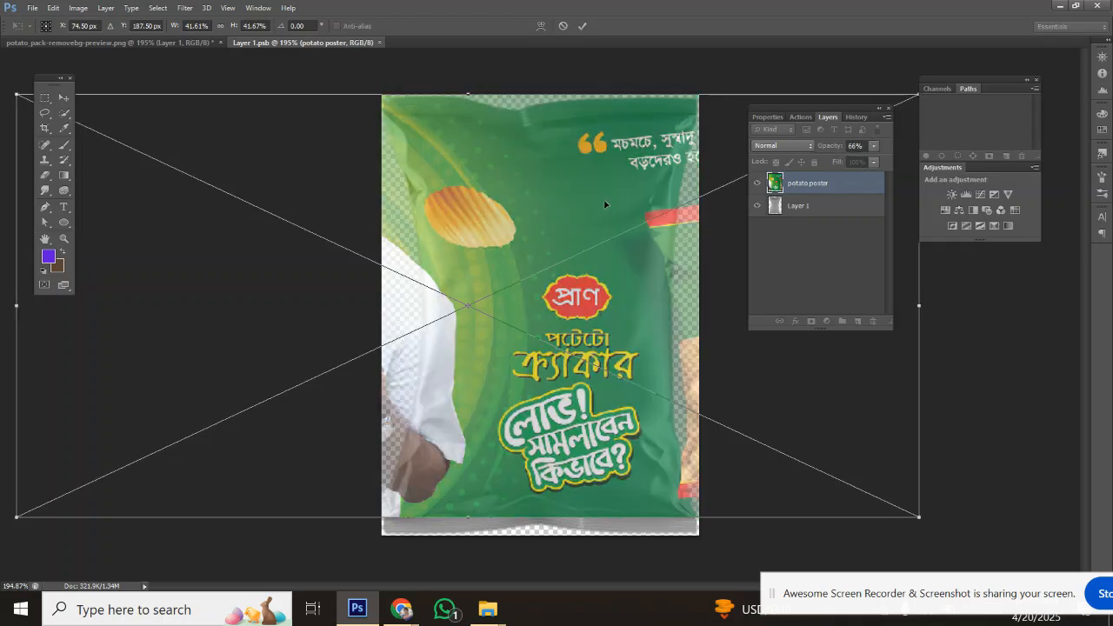
drag(601, 200, 598, 200)
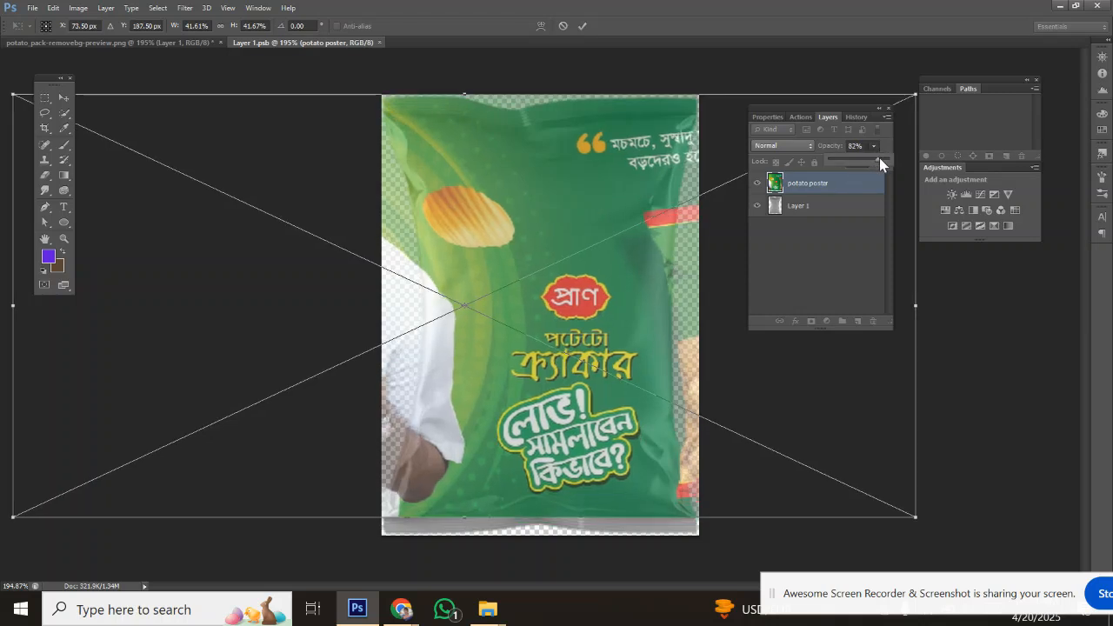
drag(880, 157, 889, 159)
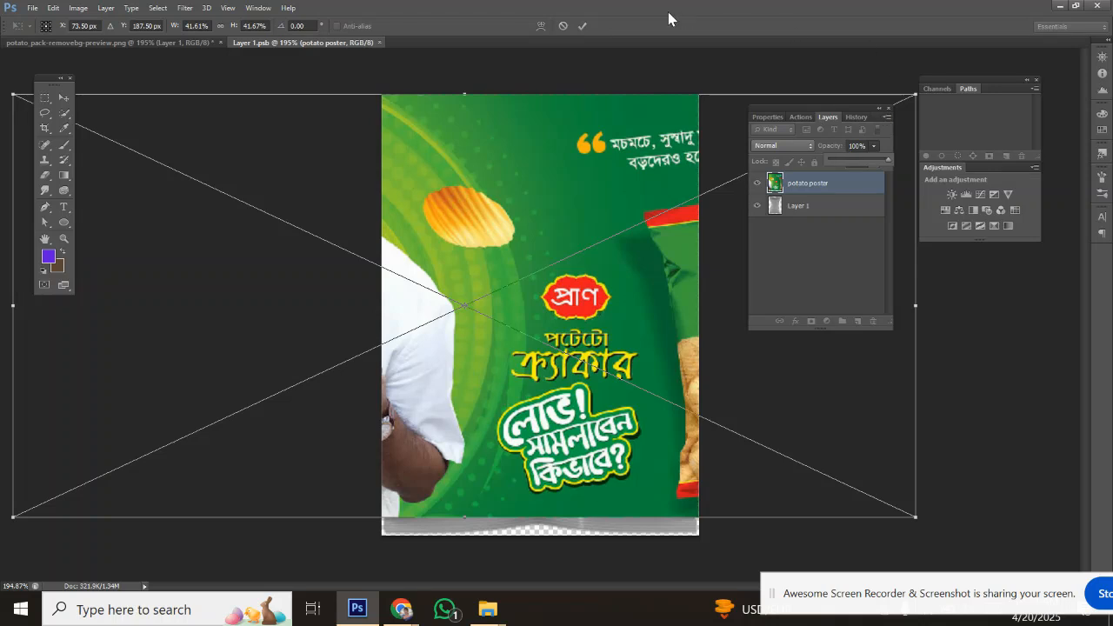
click(586, 25)
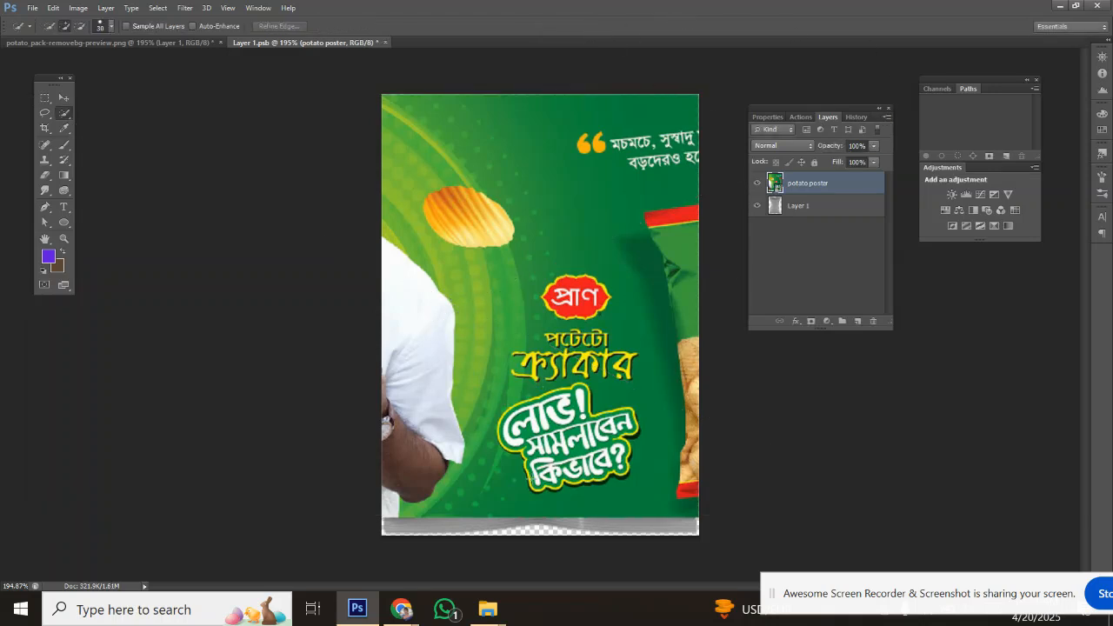
Stretch the poster downward to about 42.9% height and clip it to the pack layer with a clipping mask
key(ctrl+t)
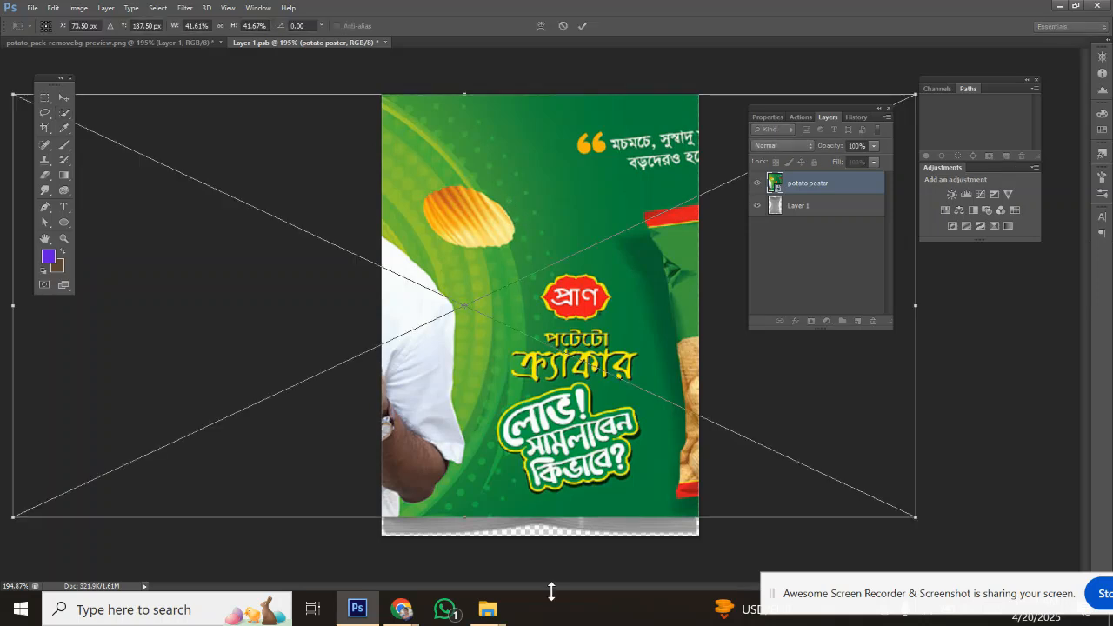
drag(463, 519, 464, 529)
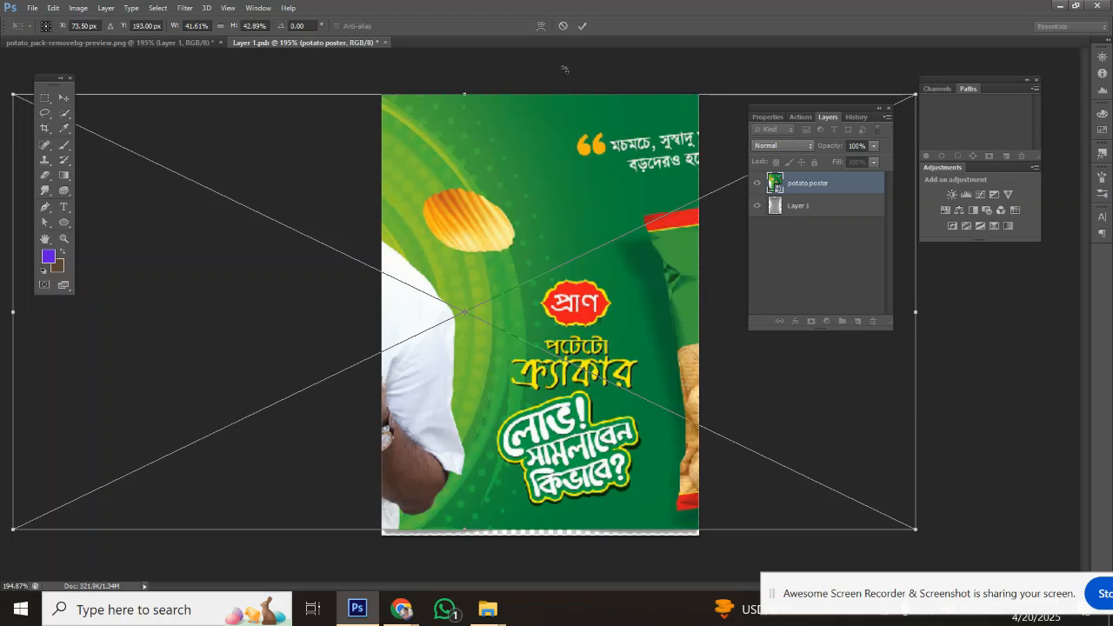
click(583, 26)
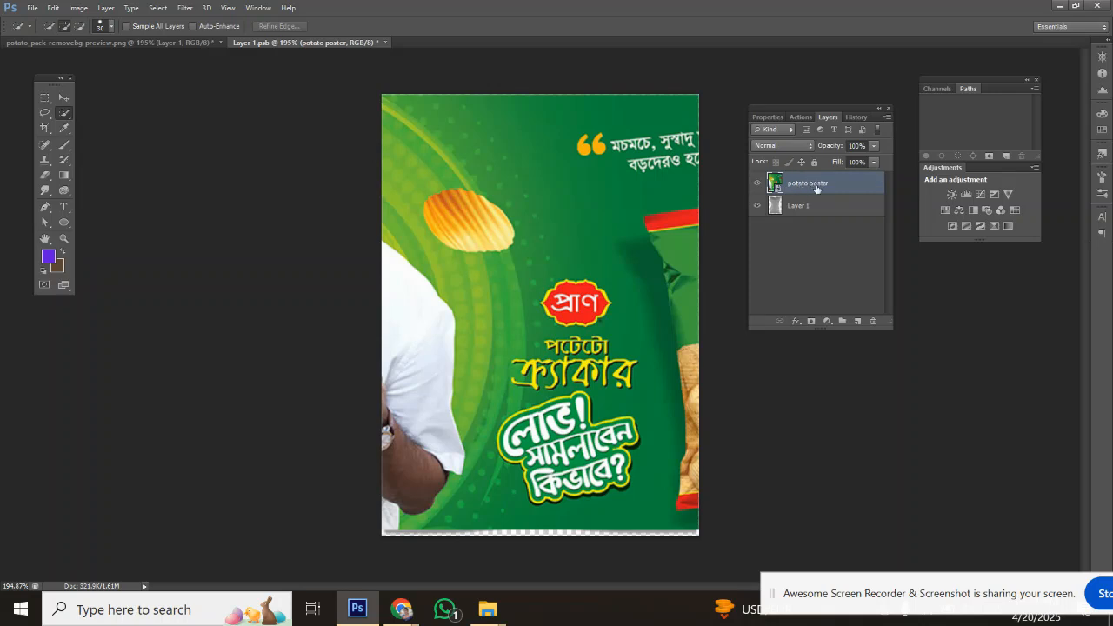
right_click(818, 192)
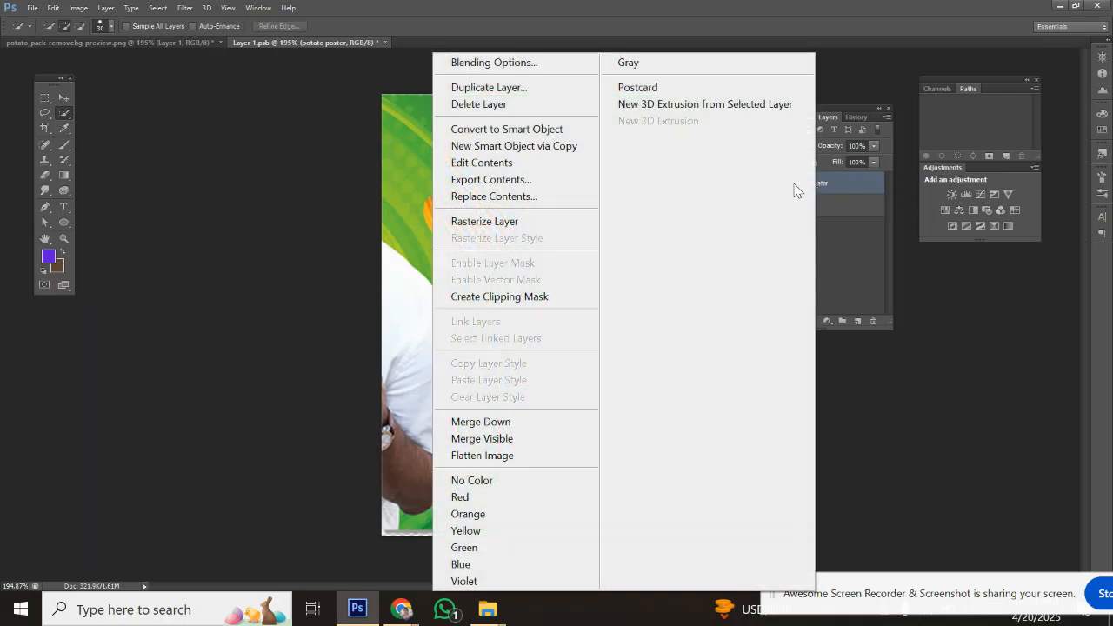
click(536, 298)
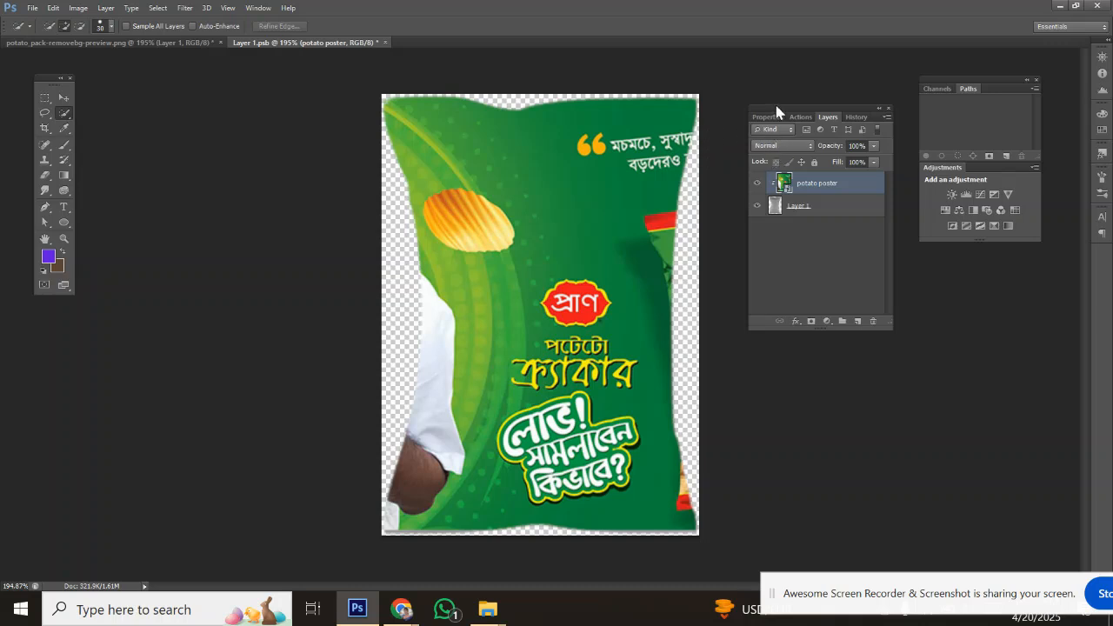
Return to the pack document and set the blend mode of the artwork layer to Multiply
click(76, 44)
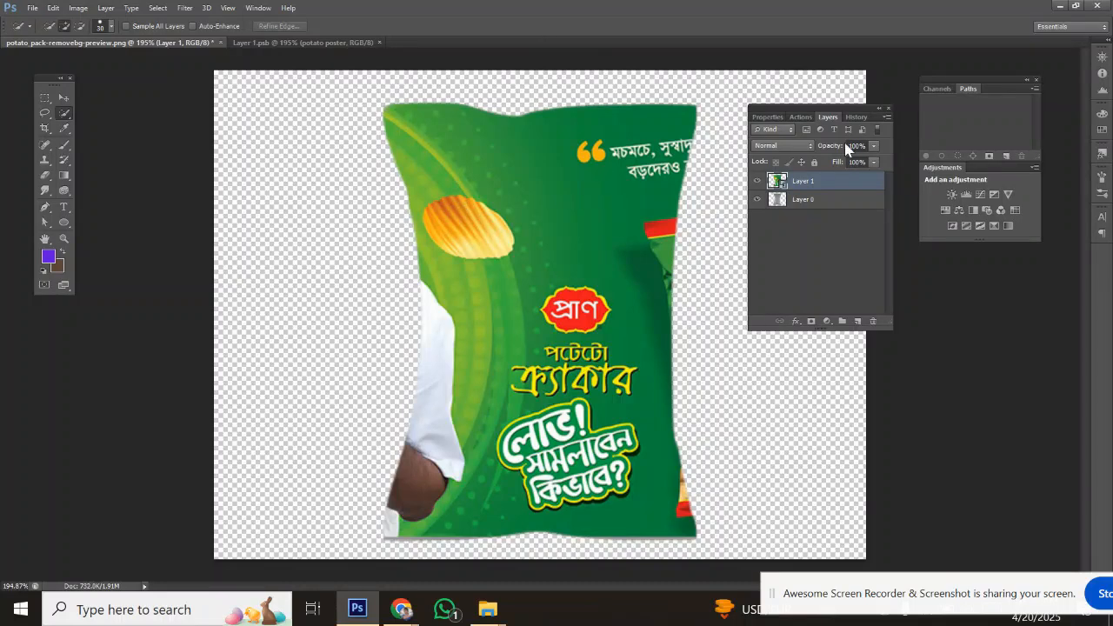
click(786, 148)
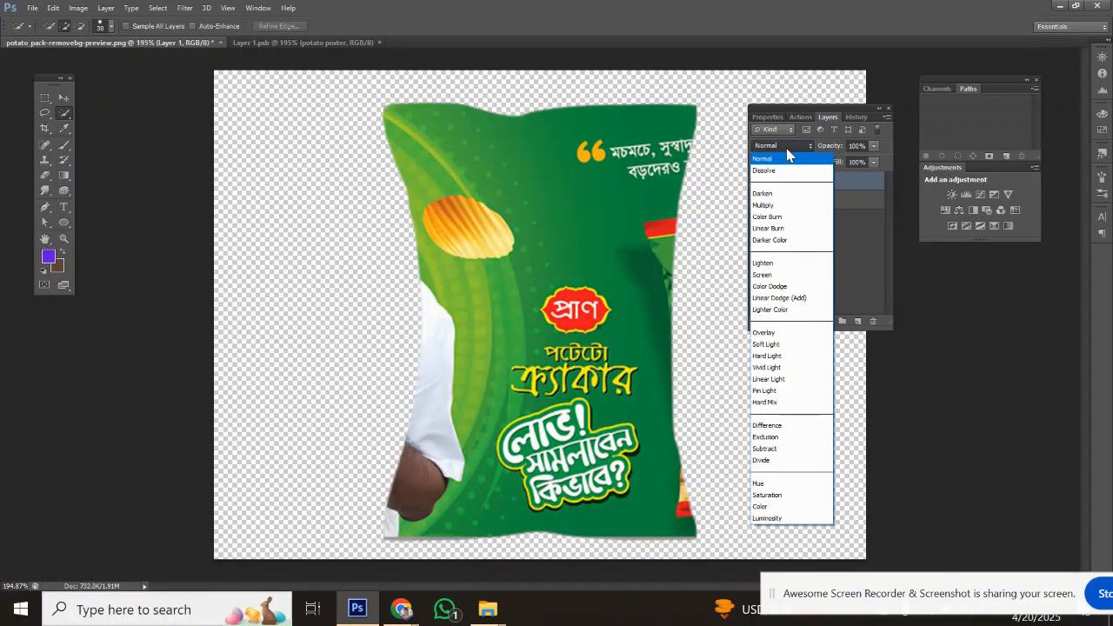
click(770, 210)
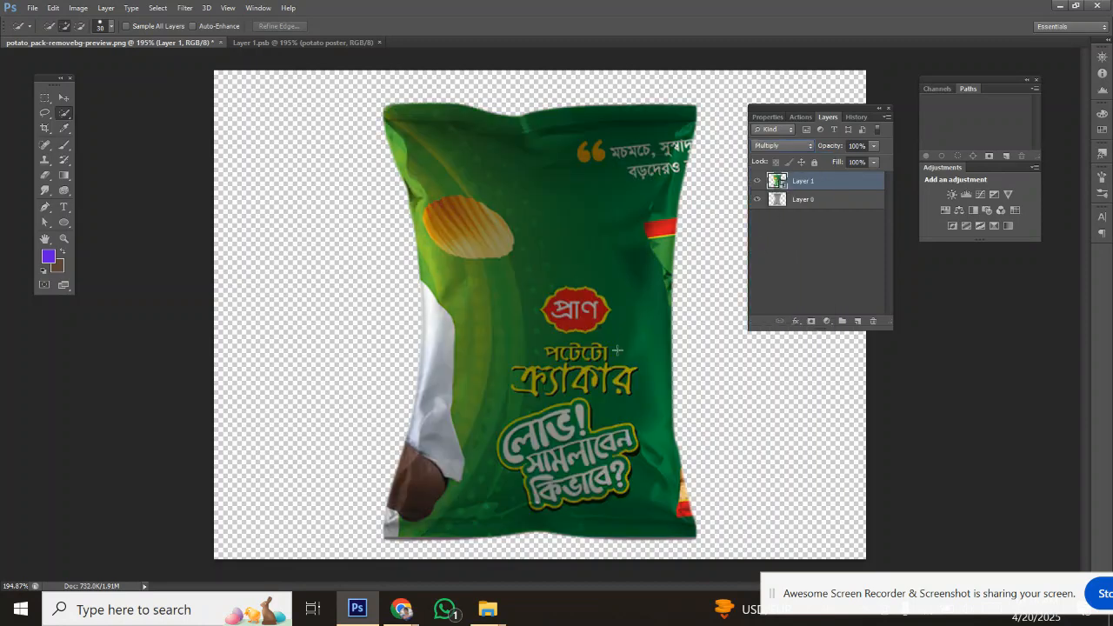
Examine the blended artwork up close, checking the lettering and folds from the lower part of the pack upward
key(alt)
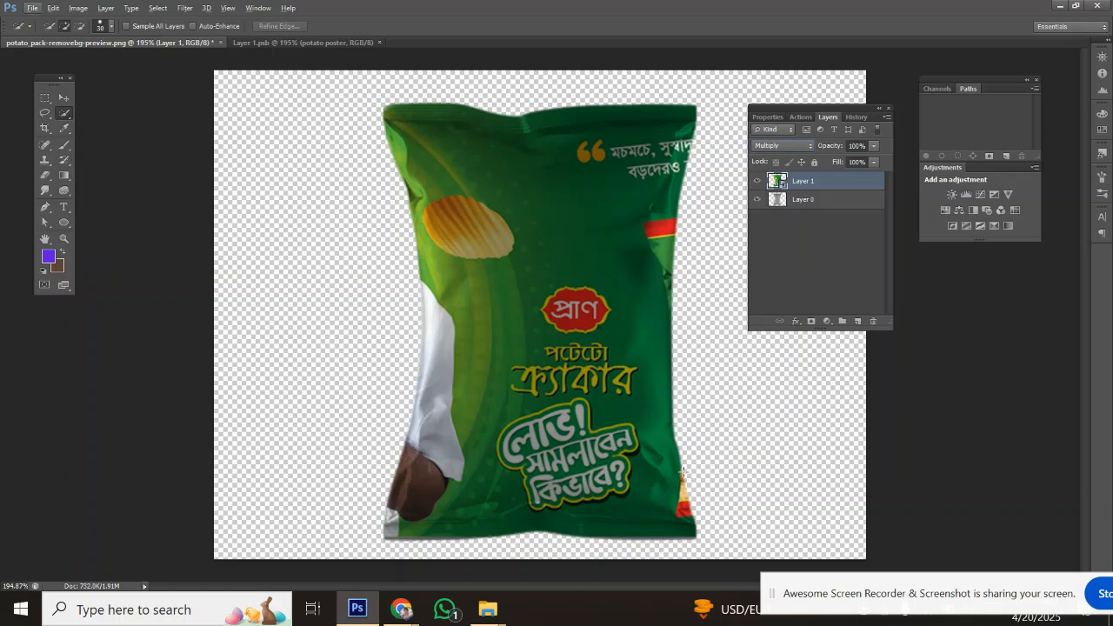
key(alt)
key(alt)
key(alt)
click(64, 97)
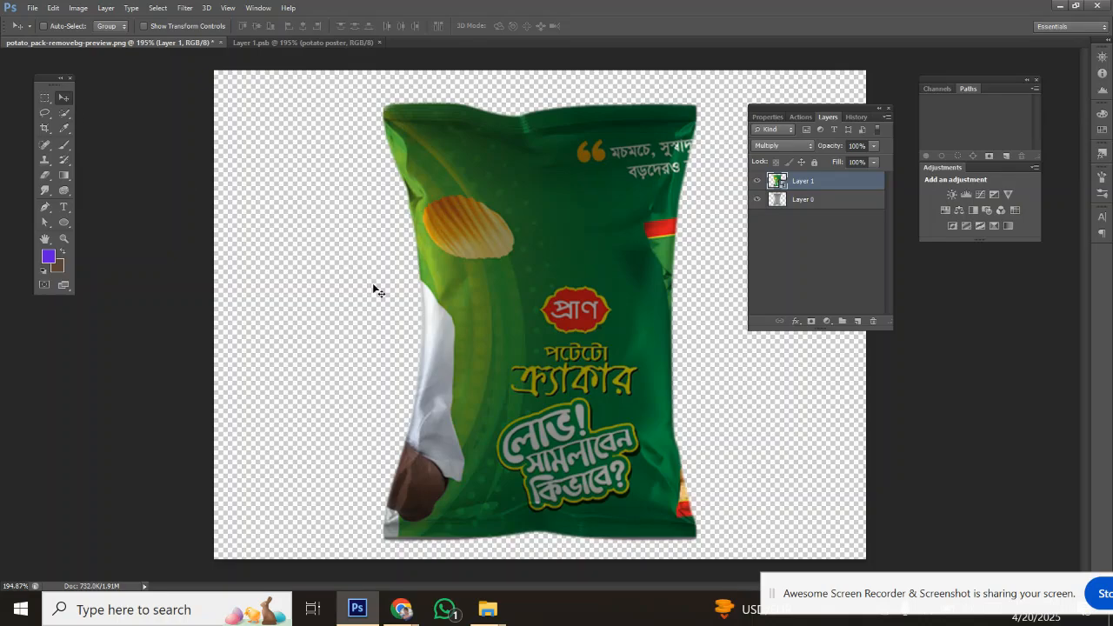
scroll(674, 470, up, 5)
scroll(633, 454, down, 3)
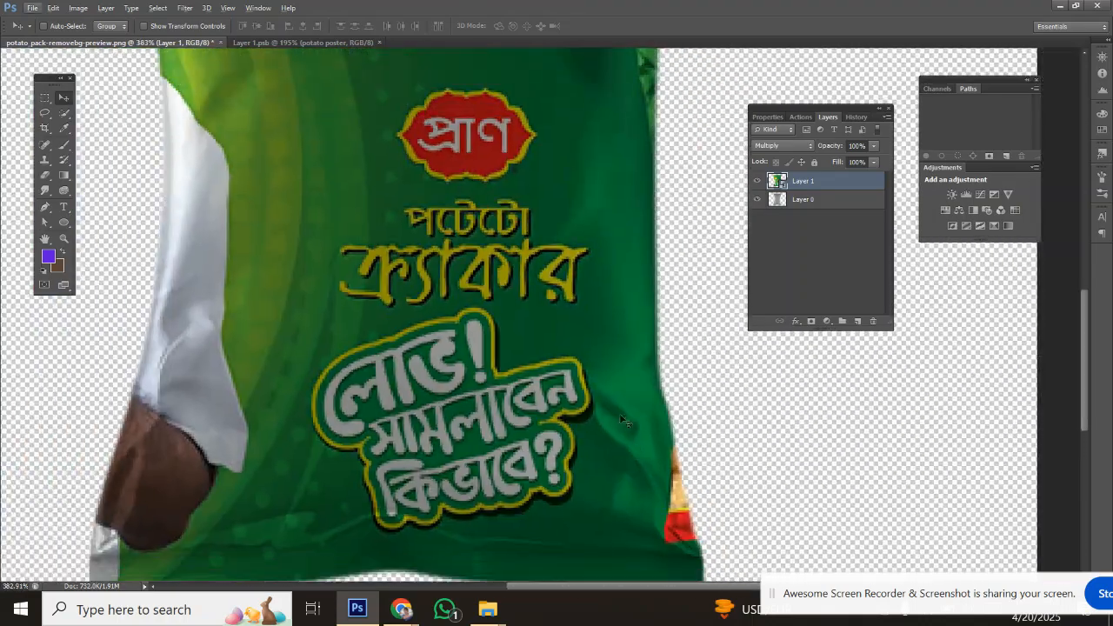
drag(475, 196, 488, 456)
scroll(492, 409, down, 4)
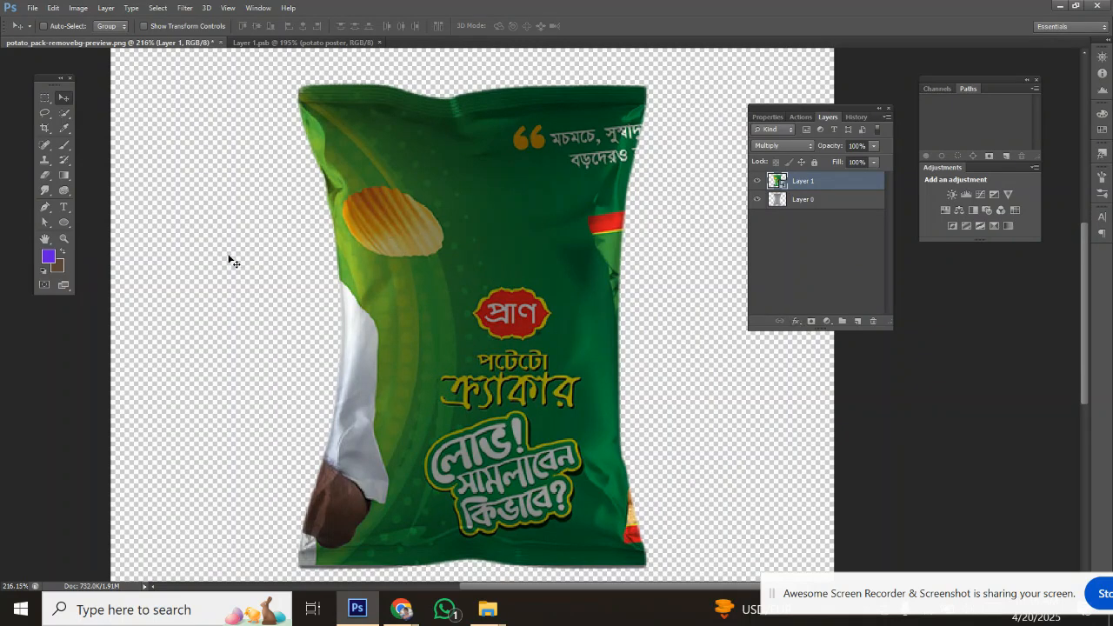
In the artwork layer's blending options, split the Underlying Layer range to 0 / 35 for shadows and 232 / 255 for highlights
click(796, 322)
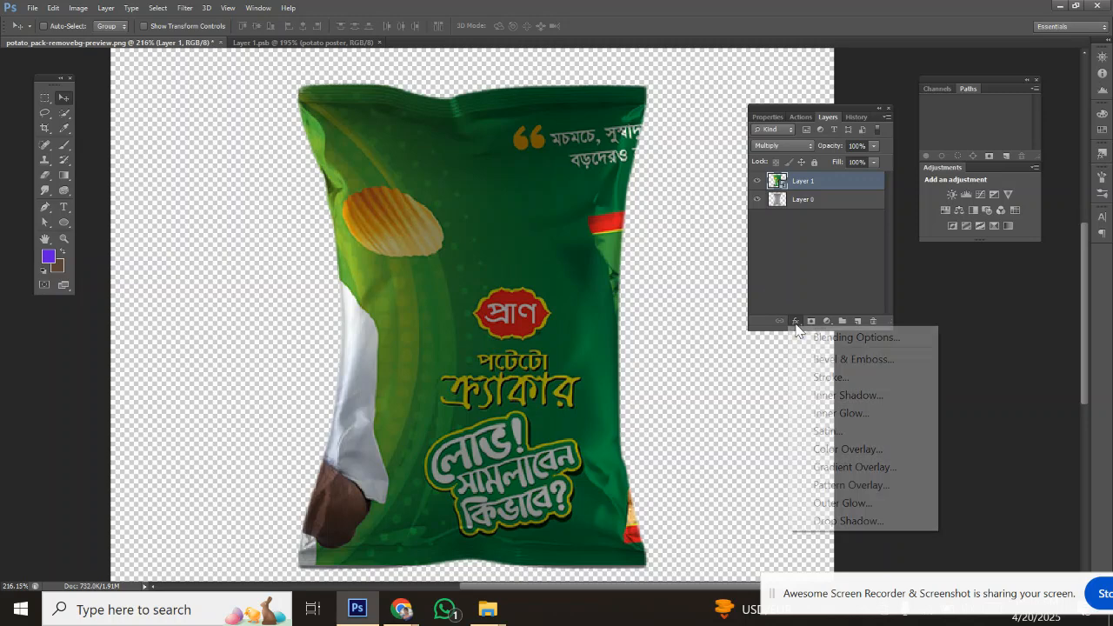
click(846, 339)
key(h)
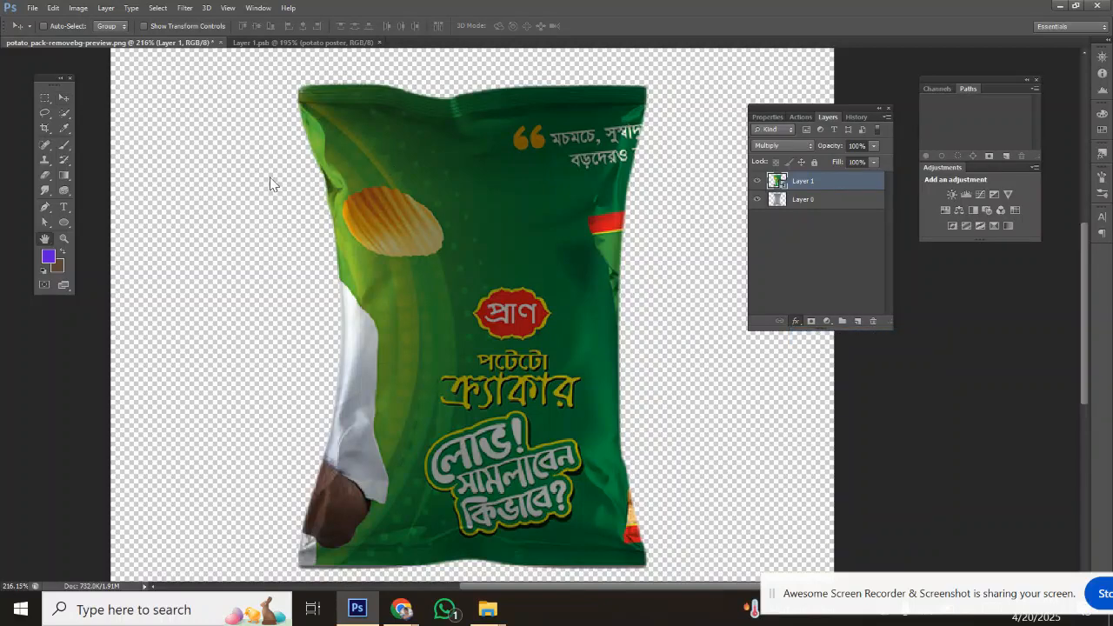
drag(822, 227, 872, 145)
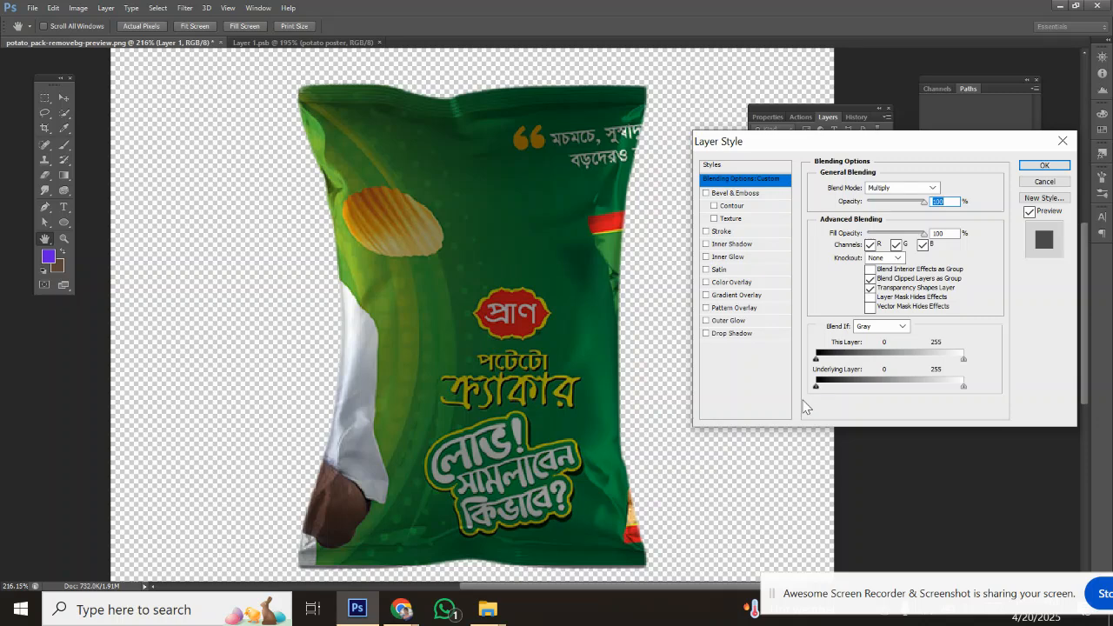
drag(858, 146, 853, 114)
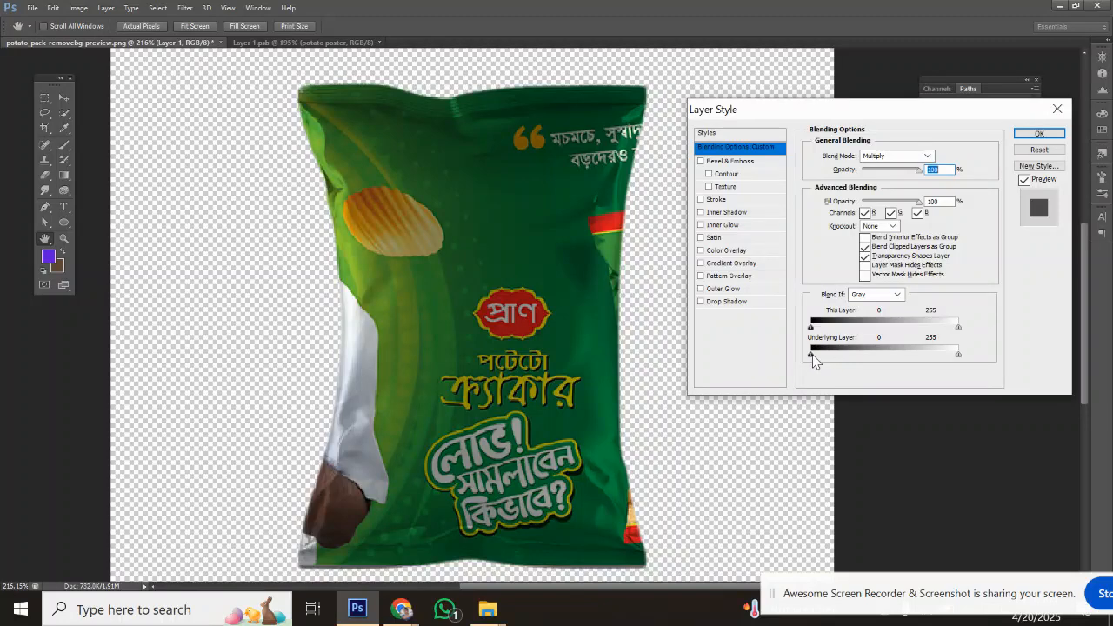
drag(812, 356, 832, 356)
drag(958, 355, 945, 356)
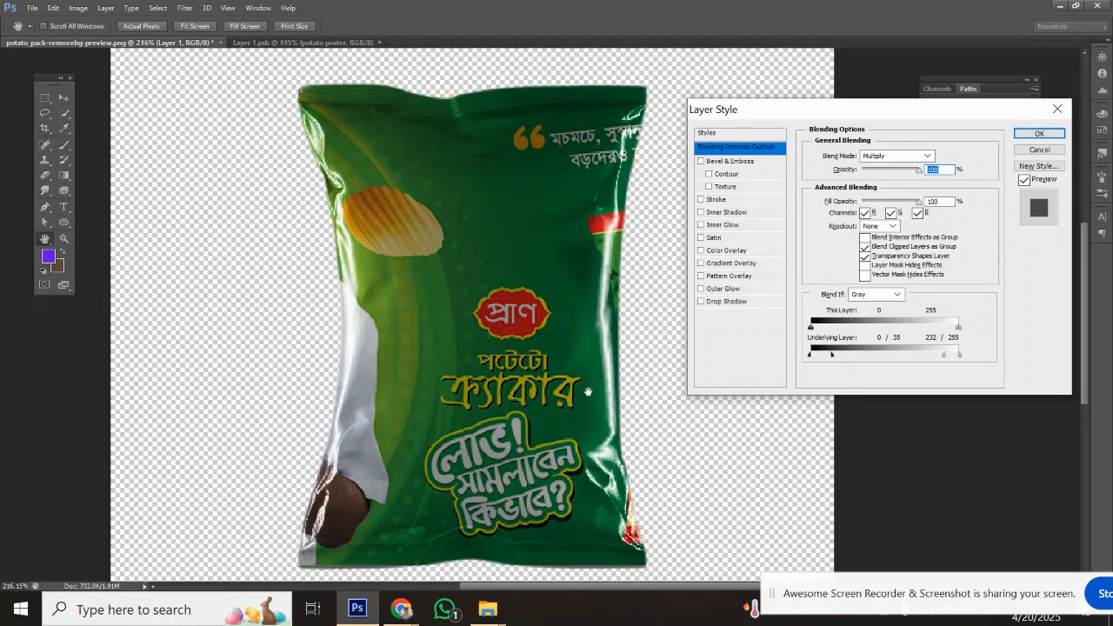
Split the This Layer highlights to 210 / 255, set the Underlying Layer highlights to 196 / 255, and apply the blending options
key(alt)
drag(957, 328, 933, 334)
key(alt)
drag(943, 355, 923, 357)
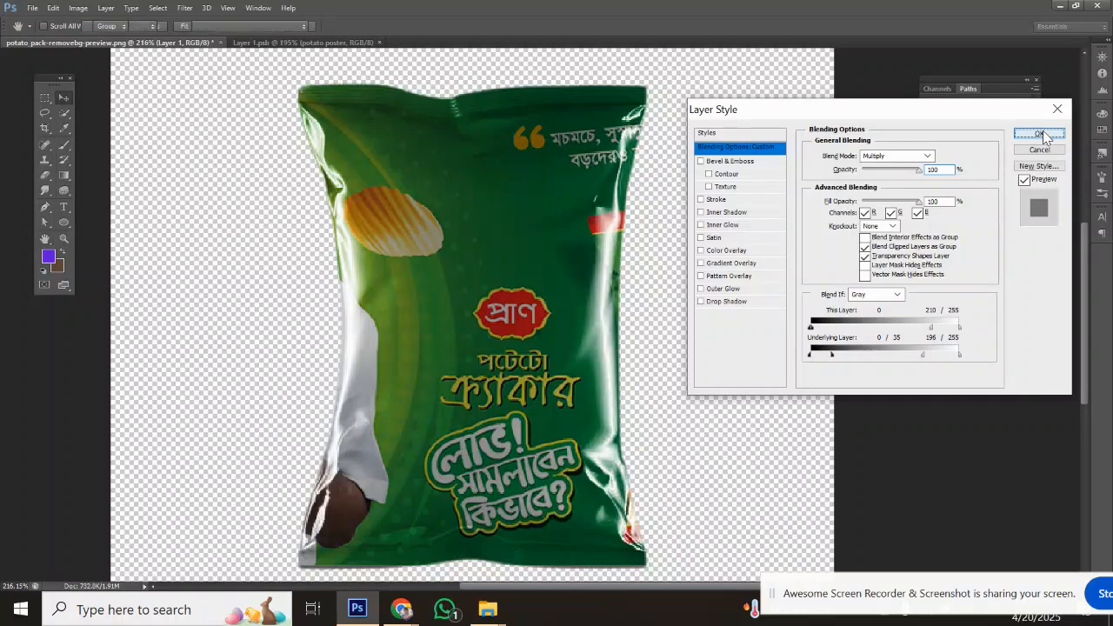
click(1039, 133)
Inspect the highlights and reflections on the pack at close and full view
scroll(590, 373, up, 2)
scroll(596, 366, down, 4)
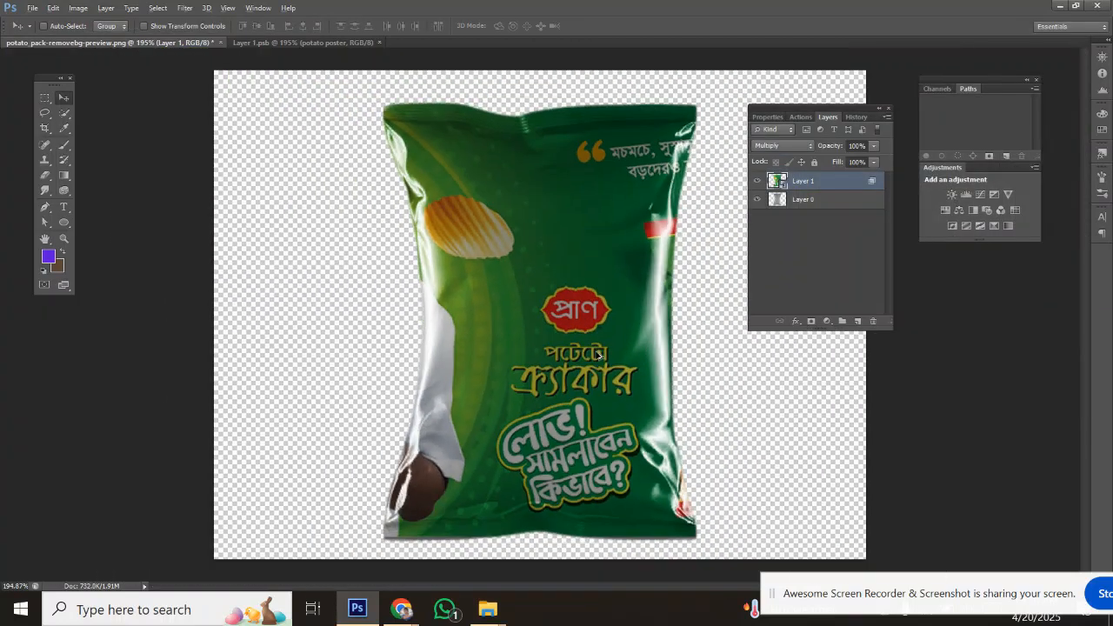
scroll(606, 354, up, 2)
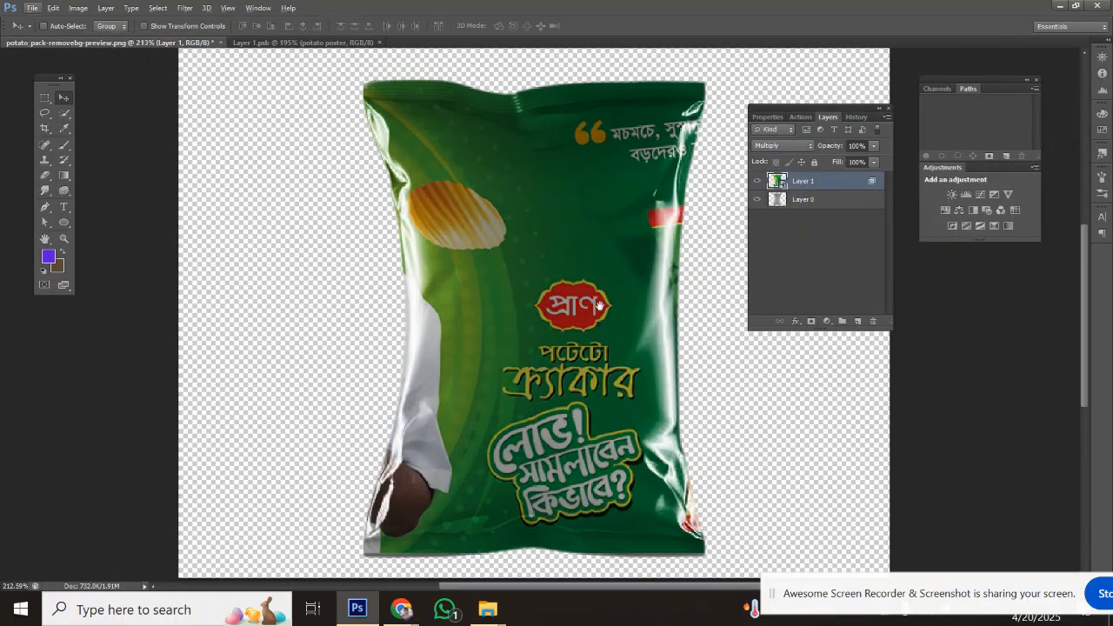
scroll(600, 309, up, 2)
scroll(531, 313, up, 2)
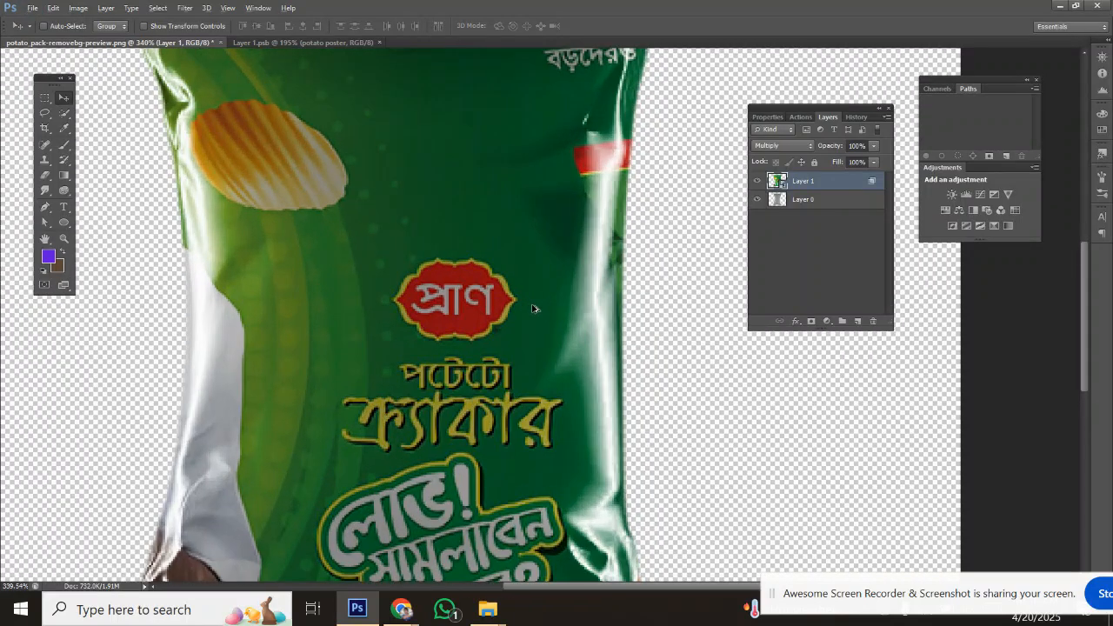
scroll(533, 308, down, 2)
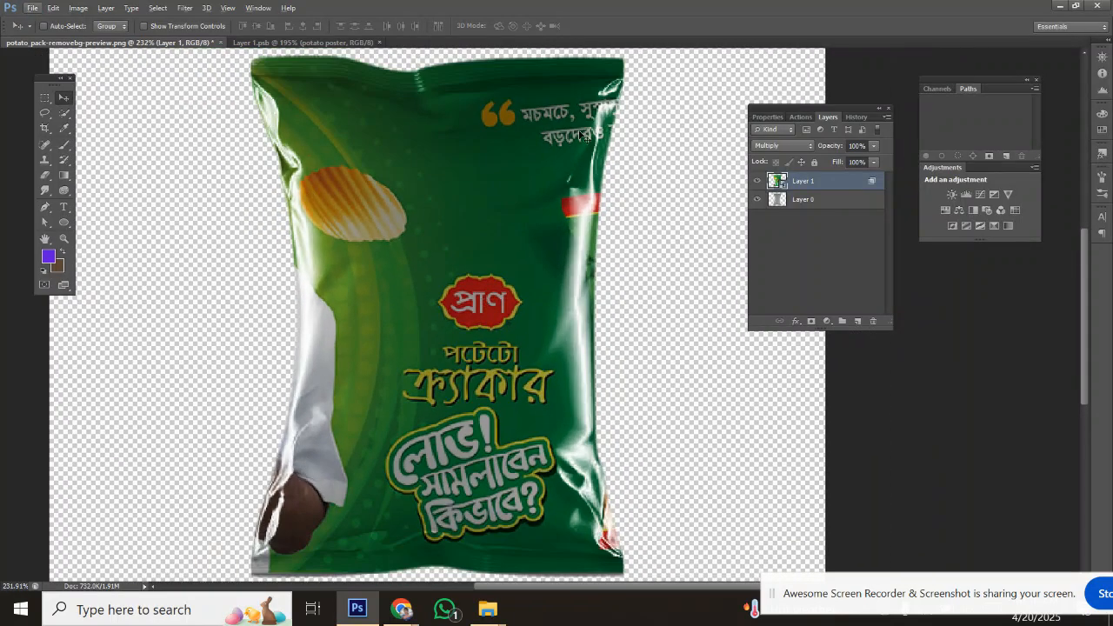
scroll(614, 506, down, 1)
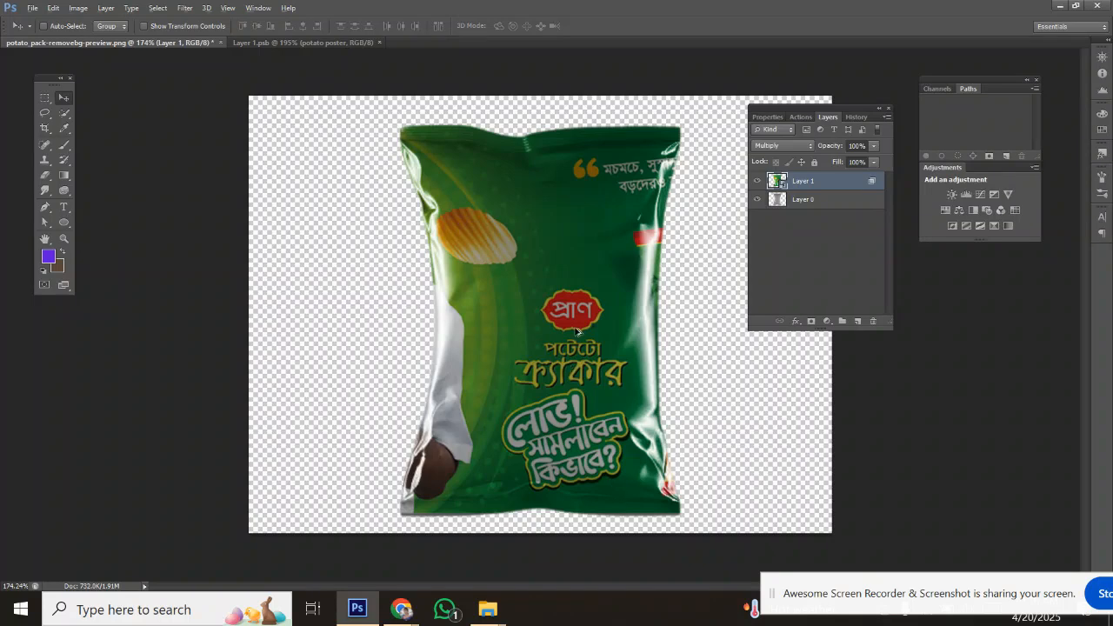
scroll(567, 280, down, 1)
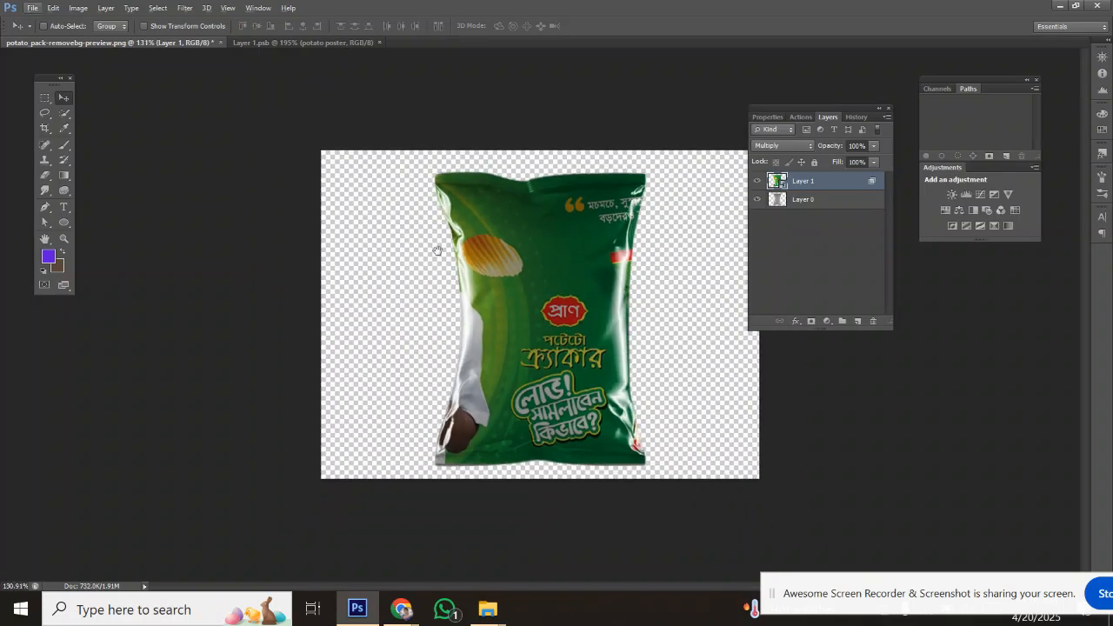
scroll(574, 278, up, 1)
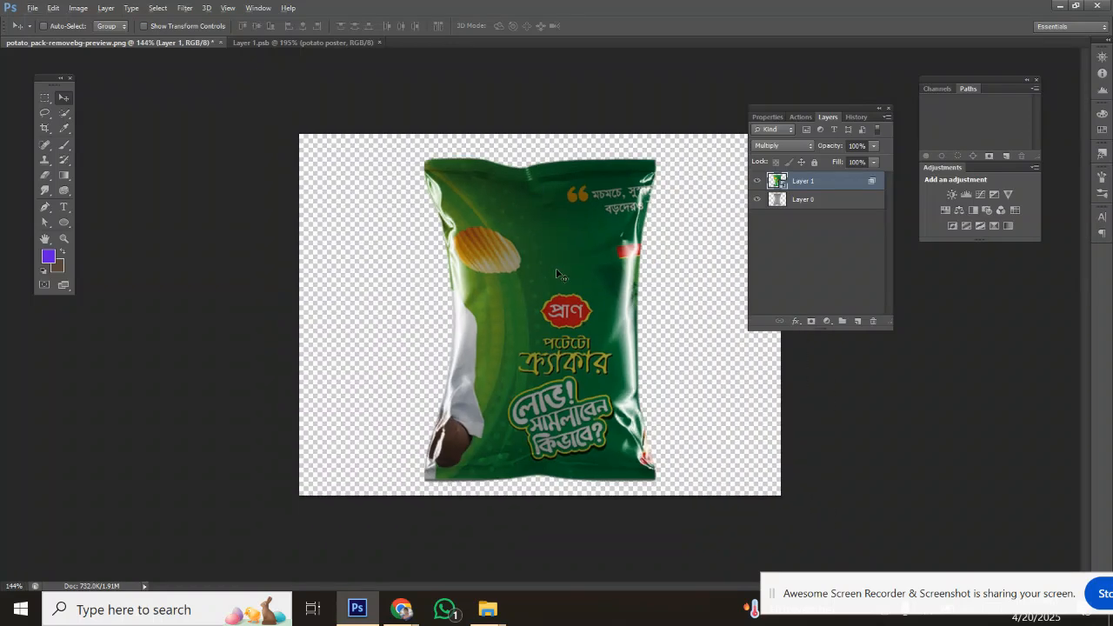
key(alt)
Try a purple background rectangle of about 771 × 550 px covering the canvas, placed beneath both pack layers
drag(63, 224, 101, 220)
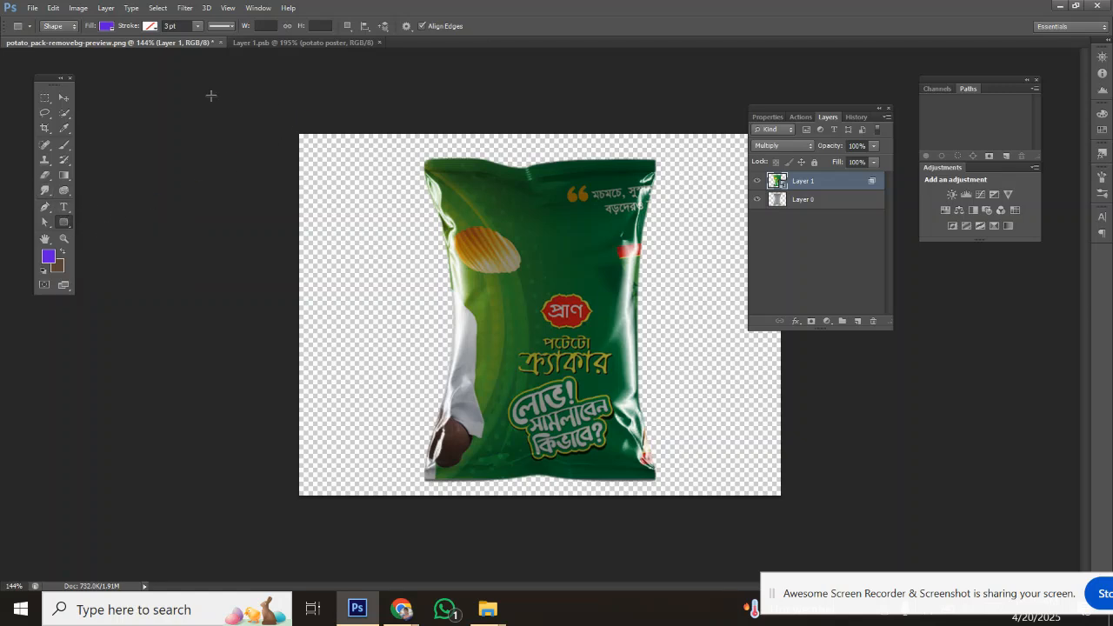
mouse_move(210, 95)
mouse_down()
mouse_move(259, 179)
mouse_move(780, 569)
mouse_move(856, 555)
mouse_up()
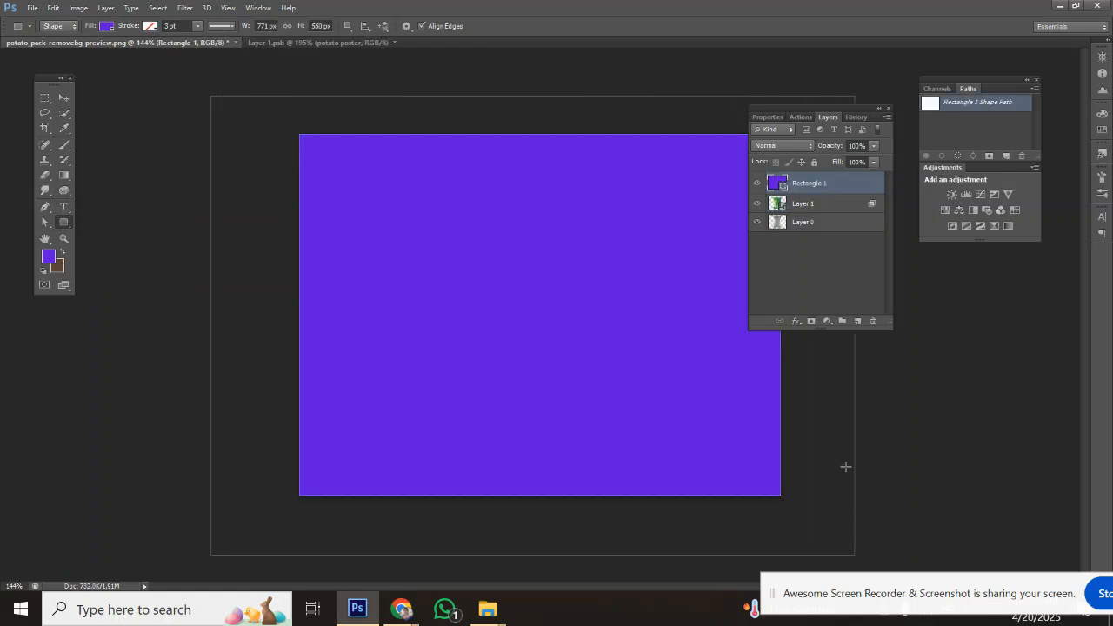
click(802, 206)
drag(814, 207, 813, 182)
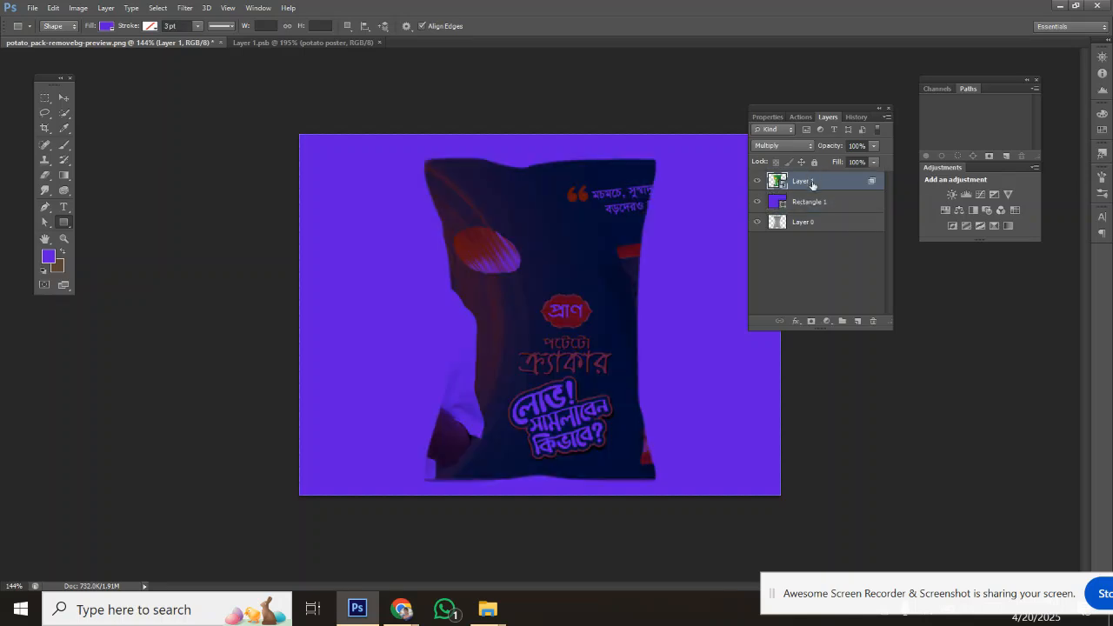
drag(818, 230, 817, 201)
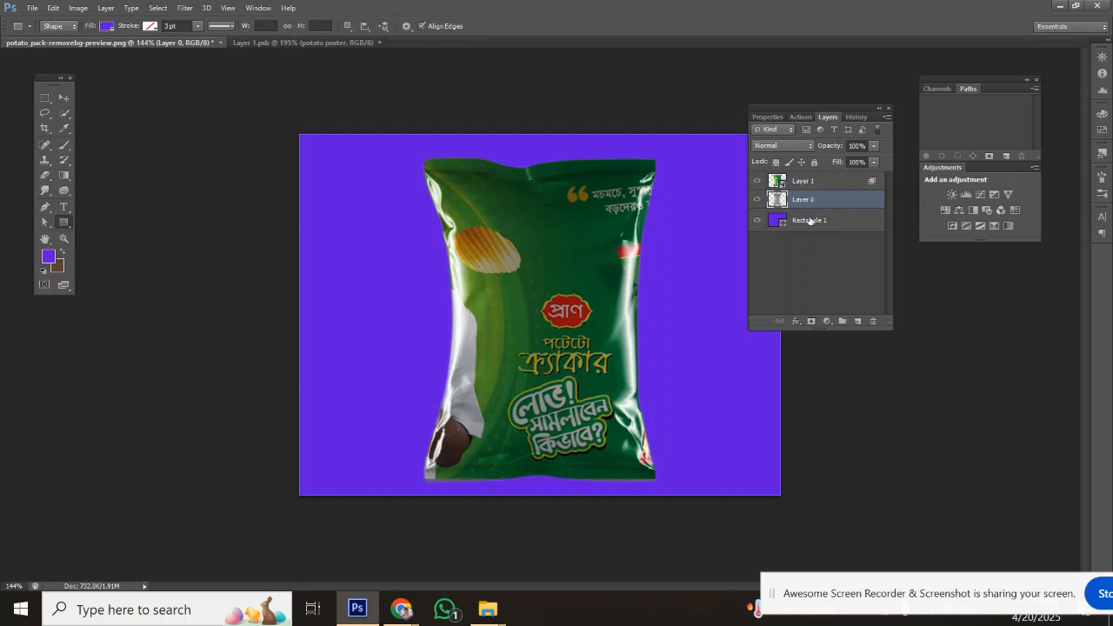
key(ctrl+z)
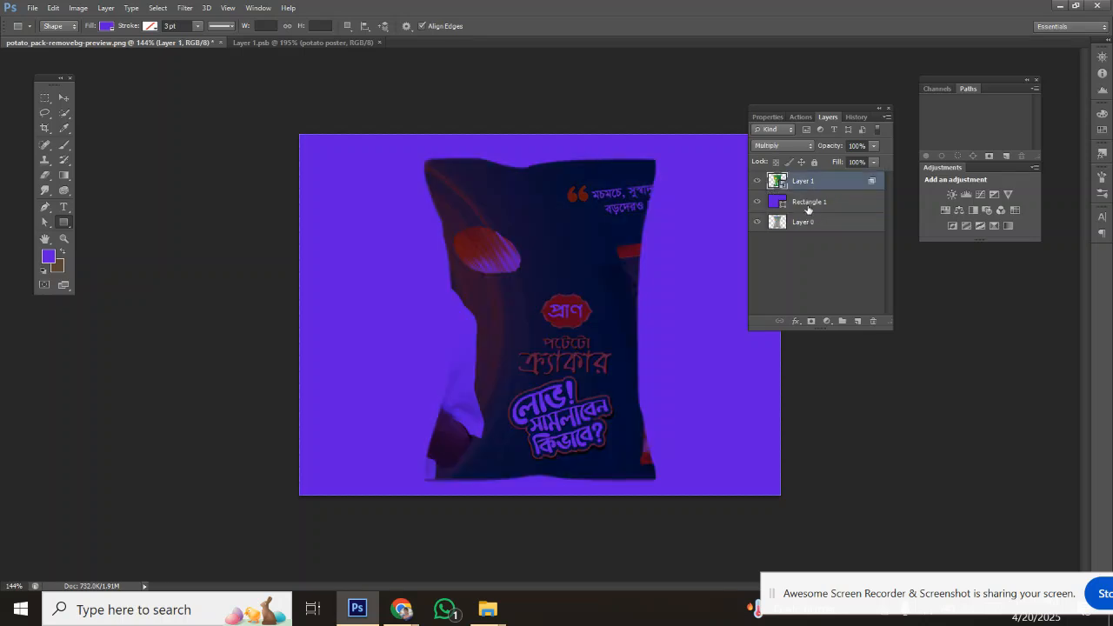
drag(813, 201, 809, 247)
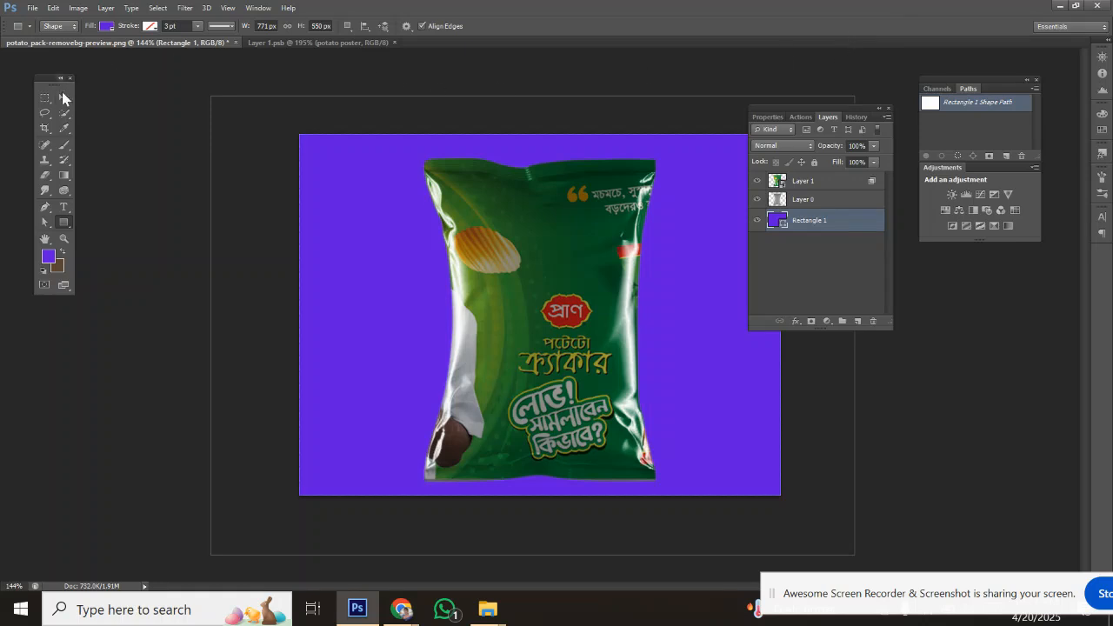
Undo the purple background rectangle and the layer reordering
key(ctrl+alt+z)
key(ctrl+alt+z)
key(ctrl+alt+z)
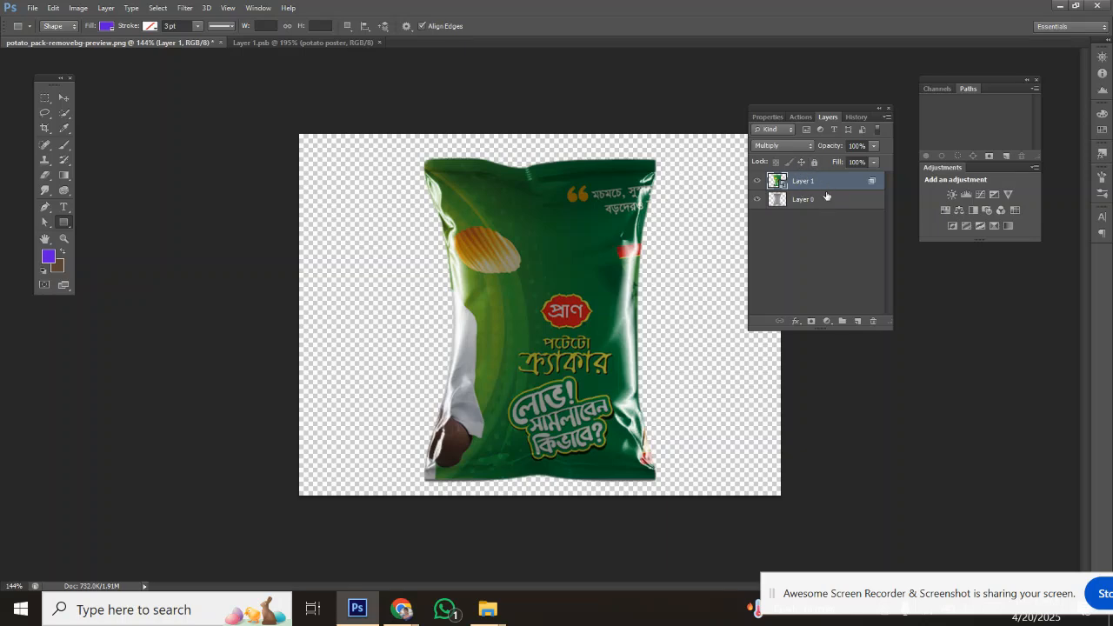
Merge the artwork layer and the pack layer into a single layer
shift+click(800, 200)
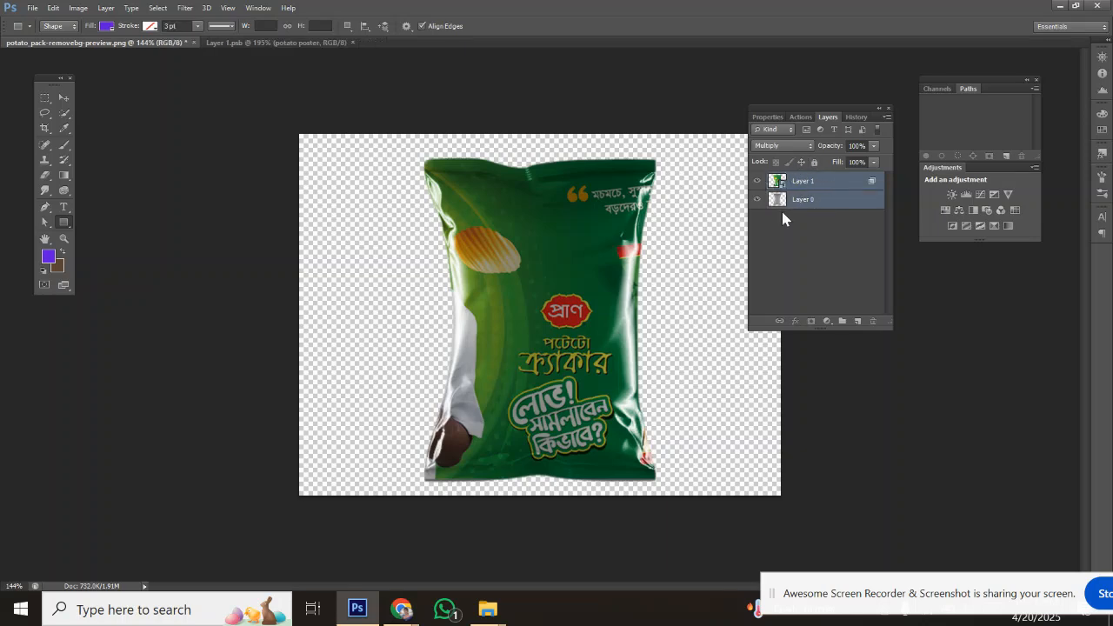
right_click(799, 186)
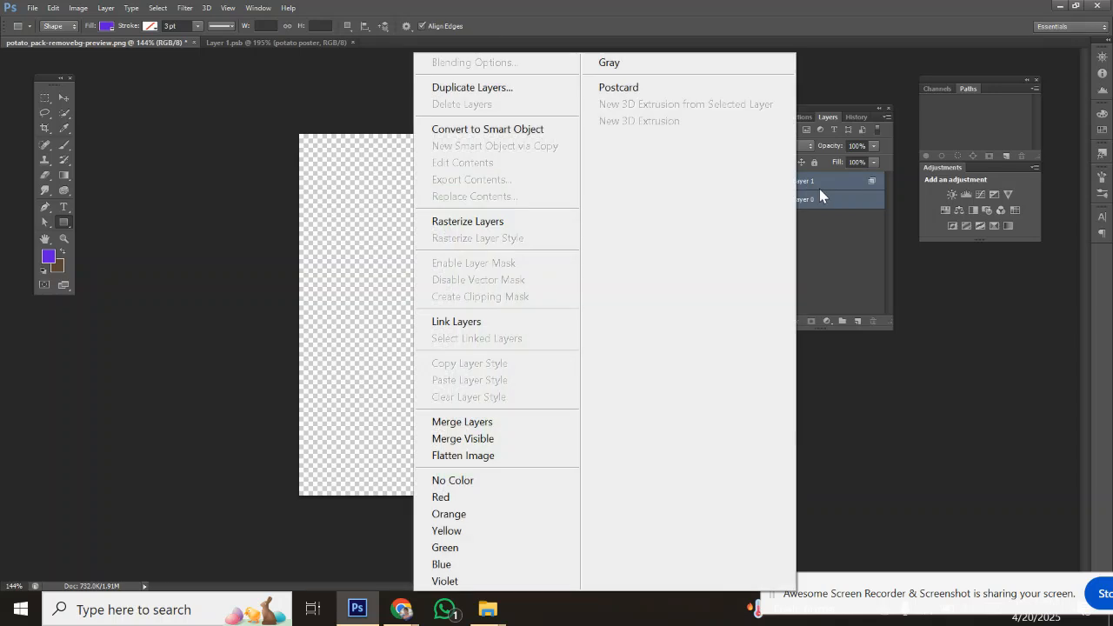
click(476, 426)
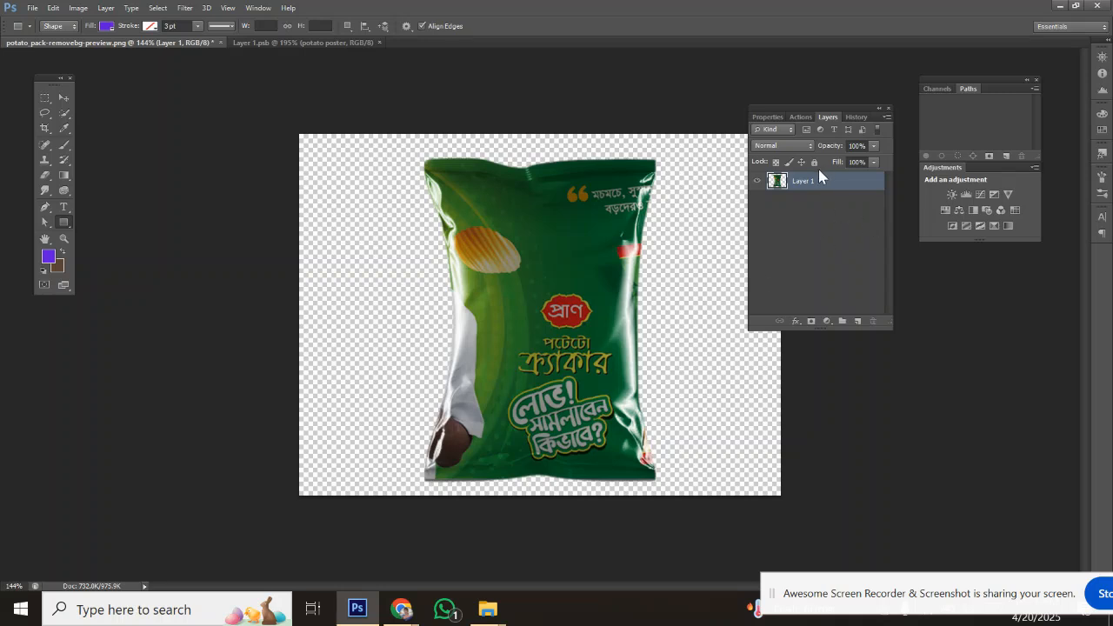
Try a purple rectangle of about 713 × 500 px as a background behind the merged pack, and delete it
drag(254, 101, 850, 519)
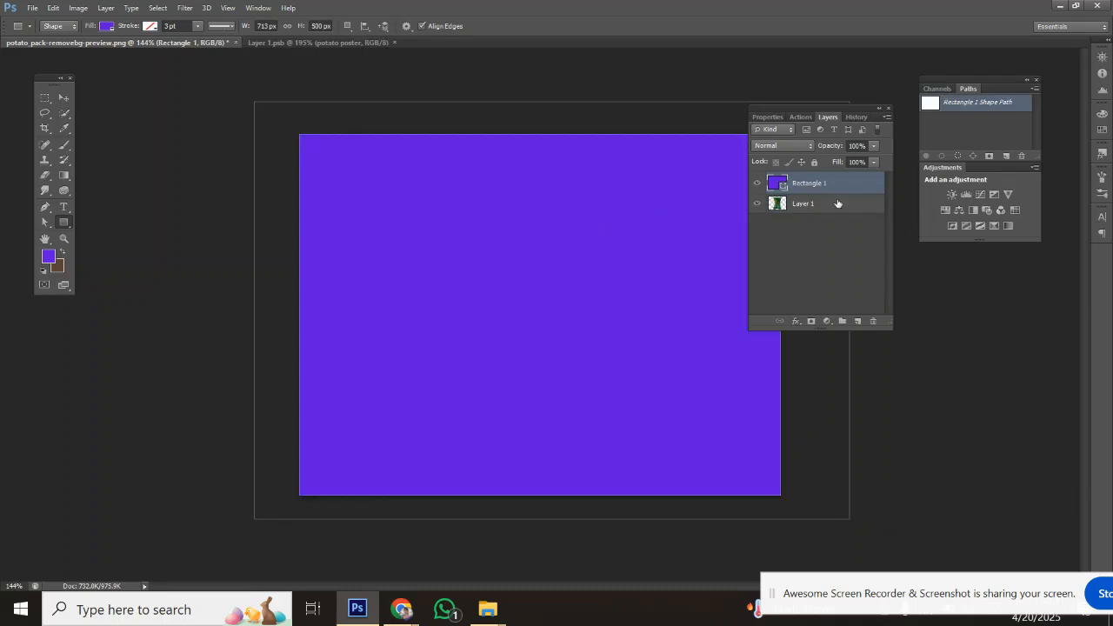
click(814, 205)
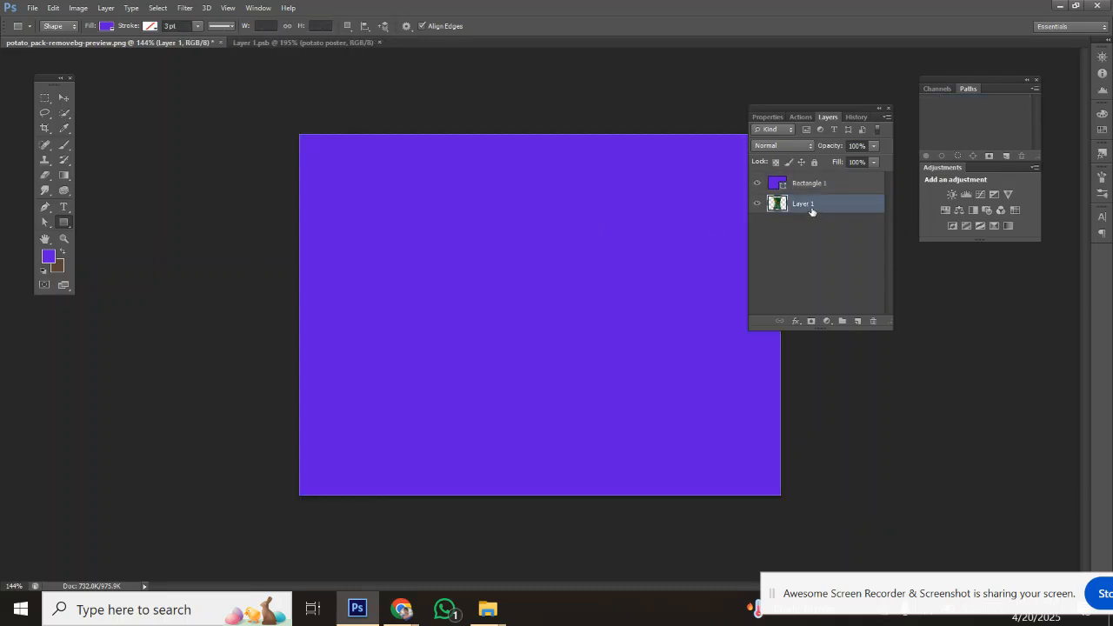
drag(811, 211, 810, 178)
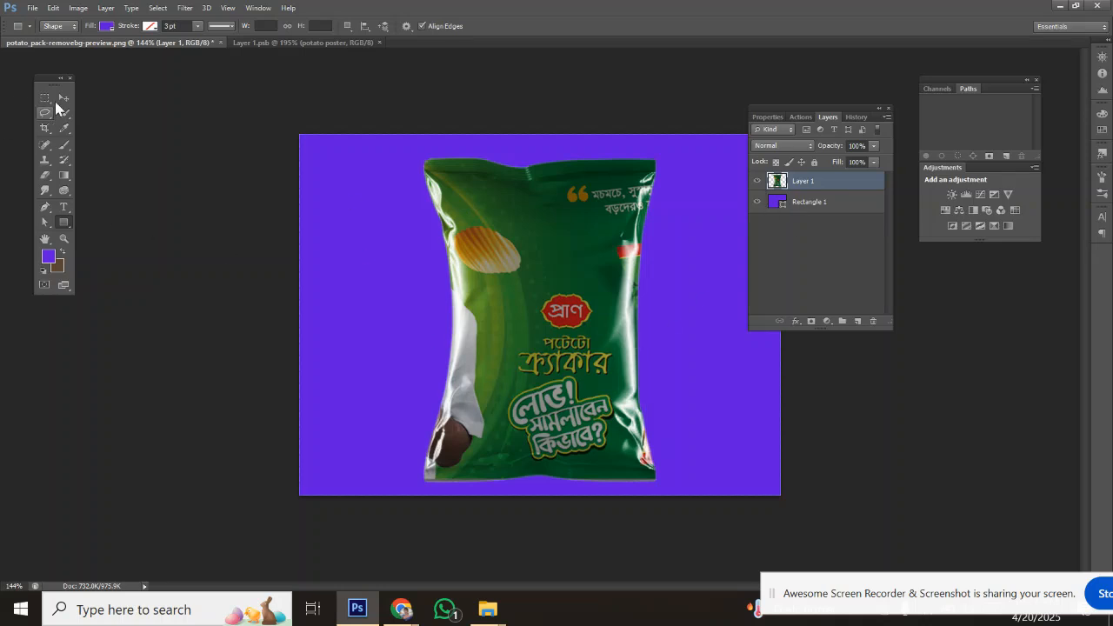
click(800, 209)
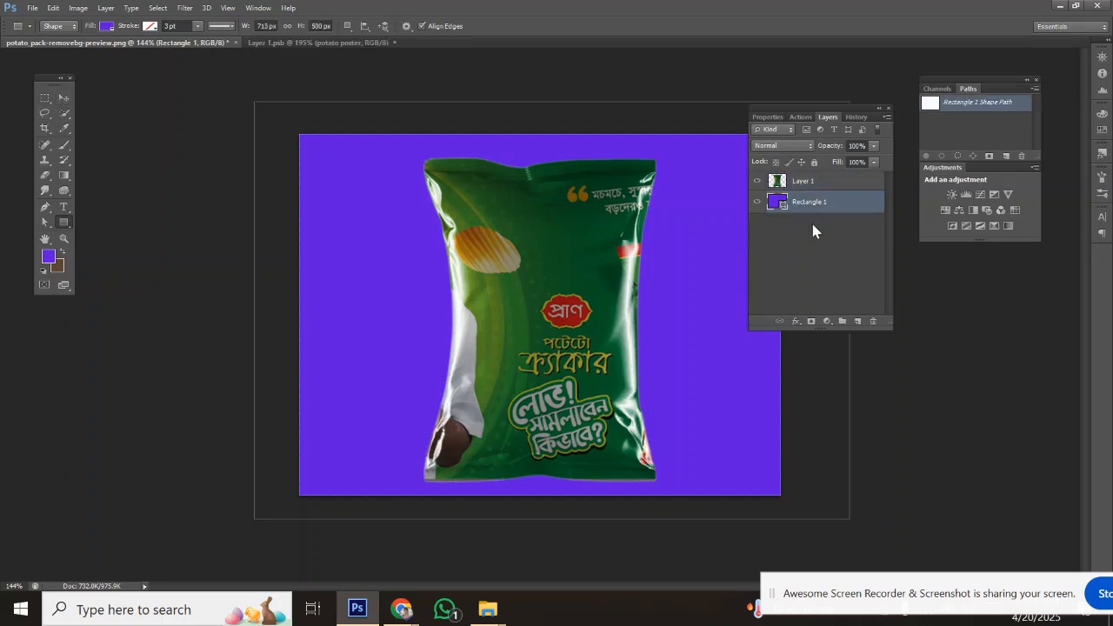
key(Delete)
Switch to Chrome and search Google for "potato background images"
mouse_move(401, 608)
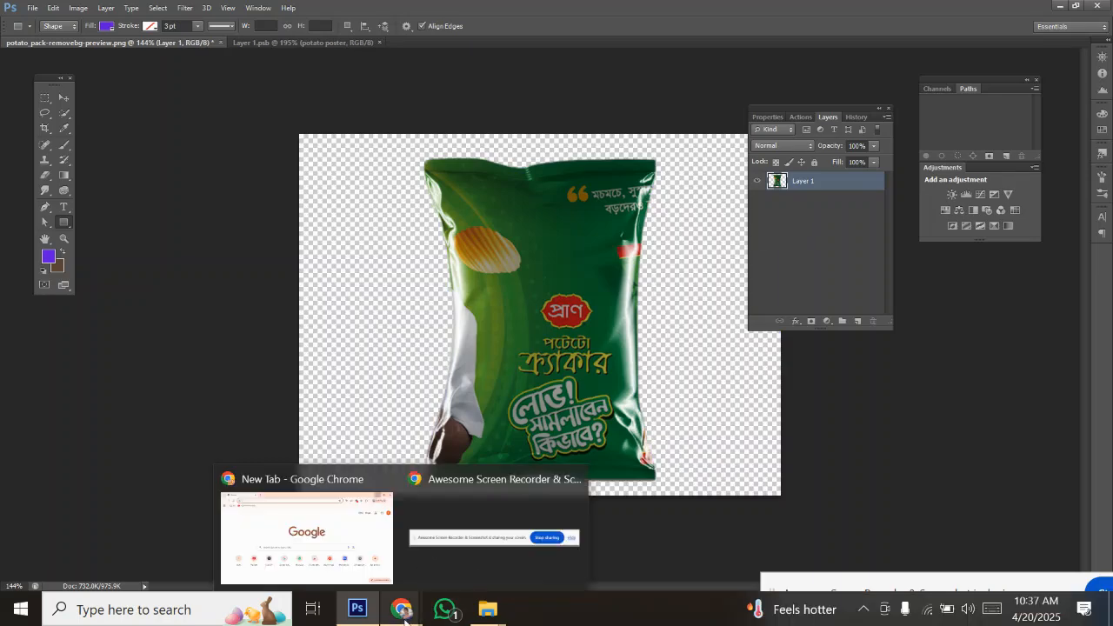
click(308, 532)
click(212, 67)
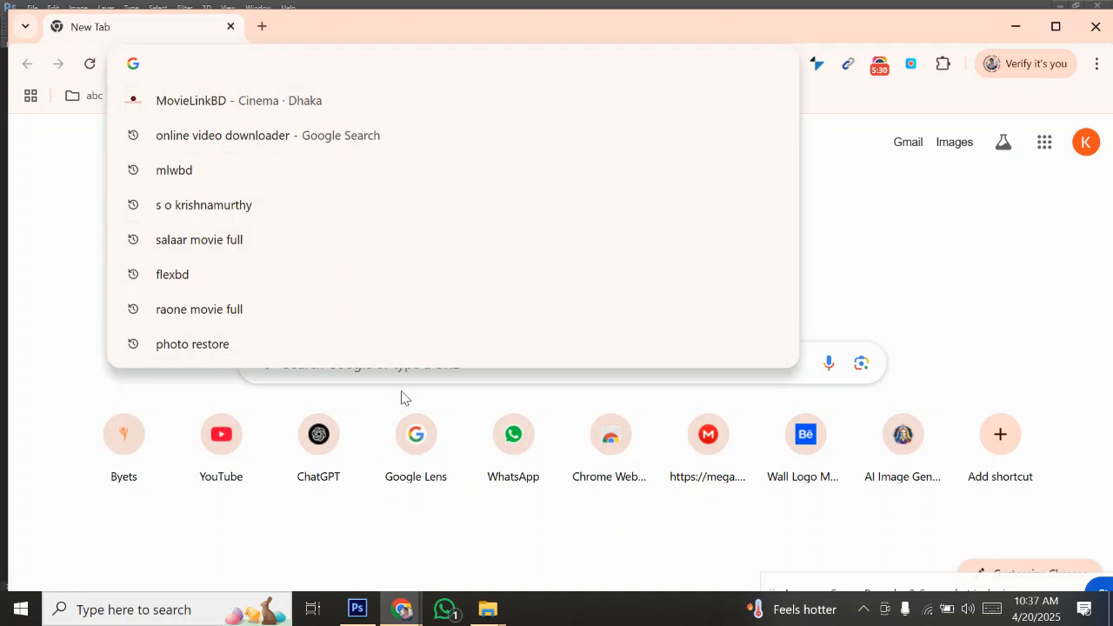
text(A)
key(BackSpace)
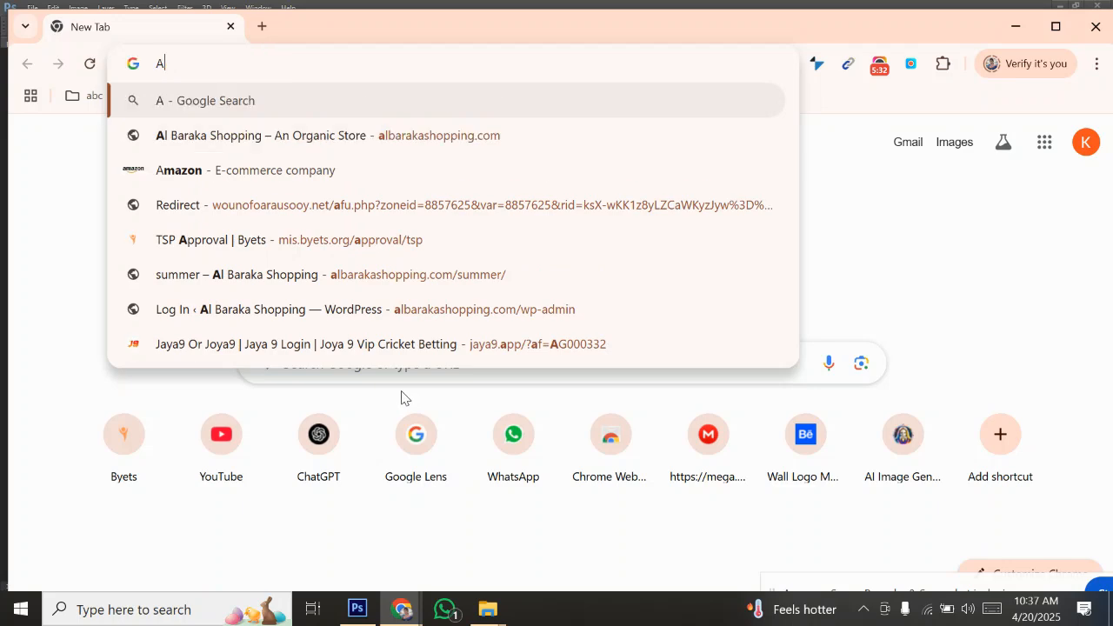
key(BackSpace)
text(POTAT)
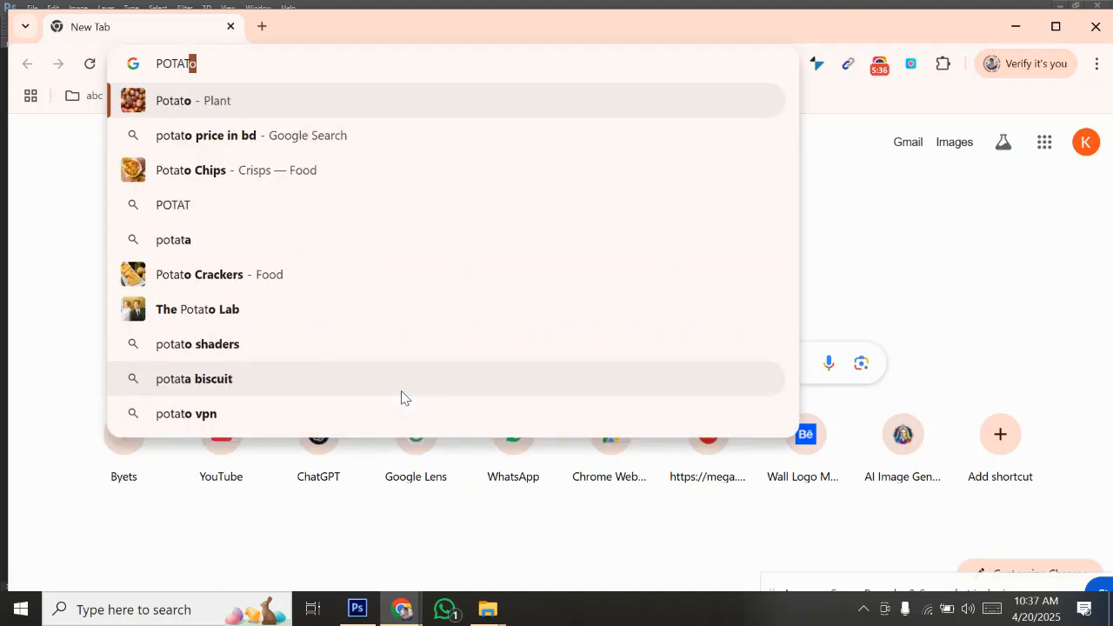
text(O BACK)
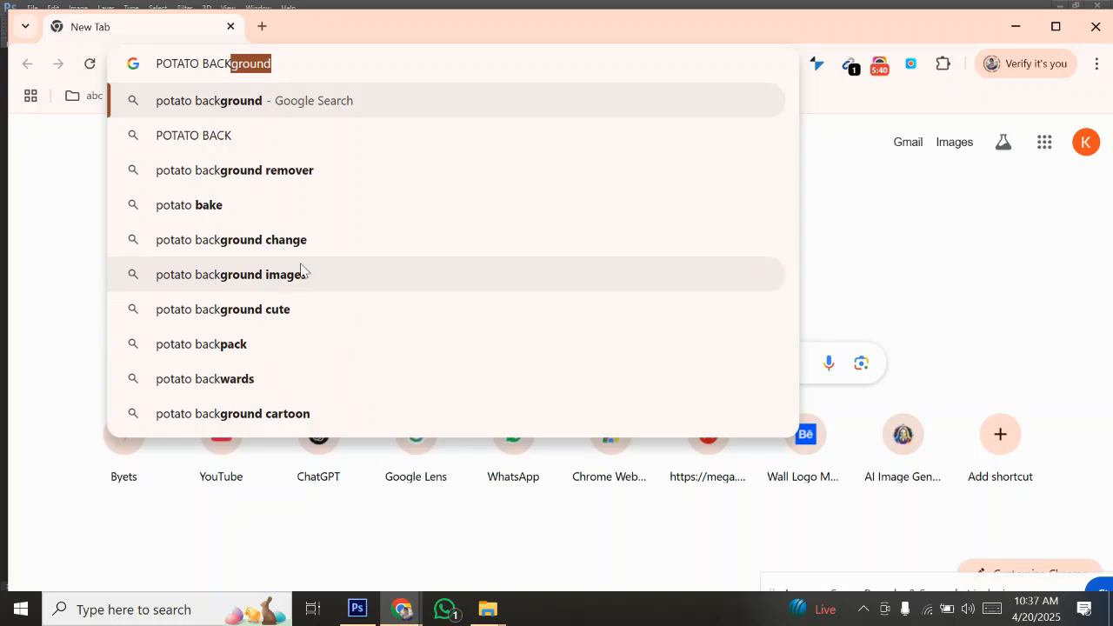
click(296, 277)
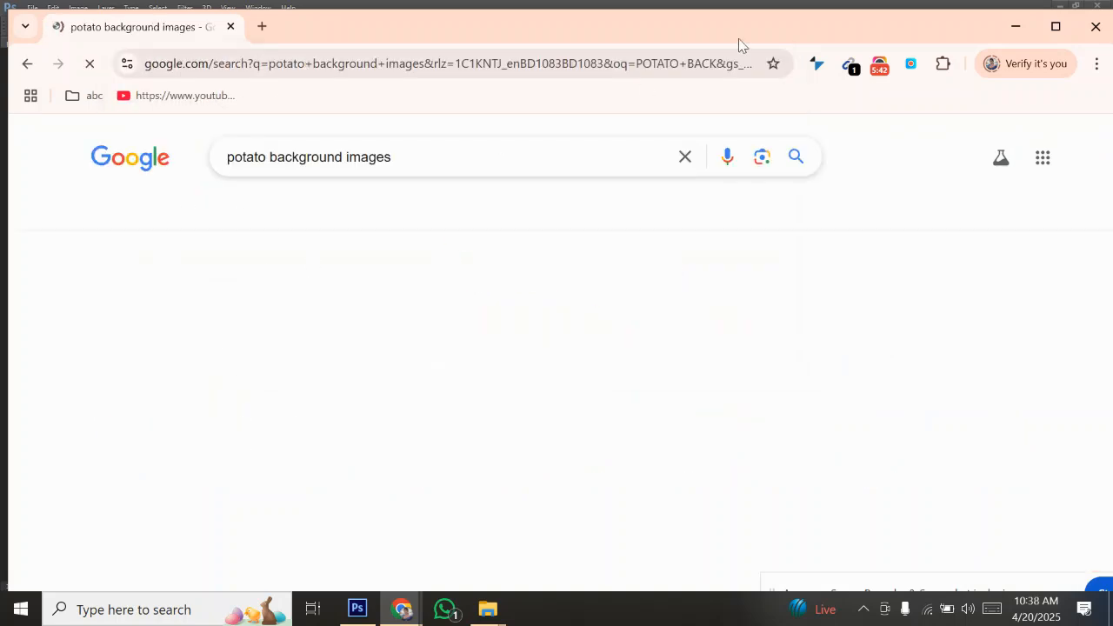
Show only image results and open the preview of Vecteezy's potato pile on a wooden table with a blurred backdrop
scroll(696, 296, down, 3)
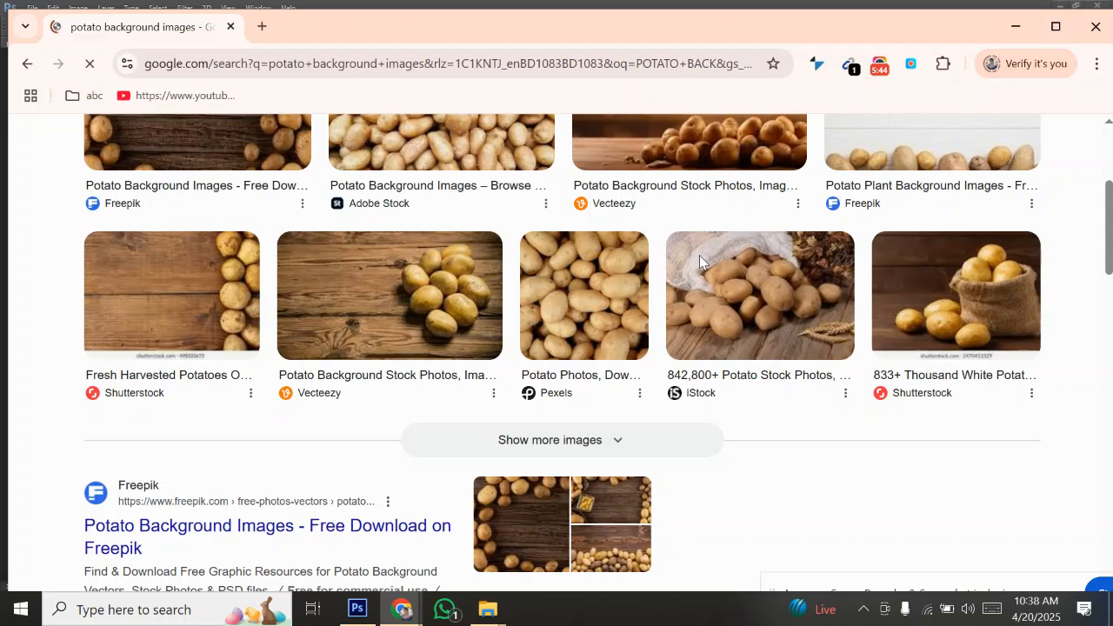
scroll(701, 264, down, 3)
scroll(635, 365, down, 3)
scroll(643, 396, up, 4)
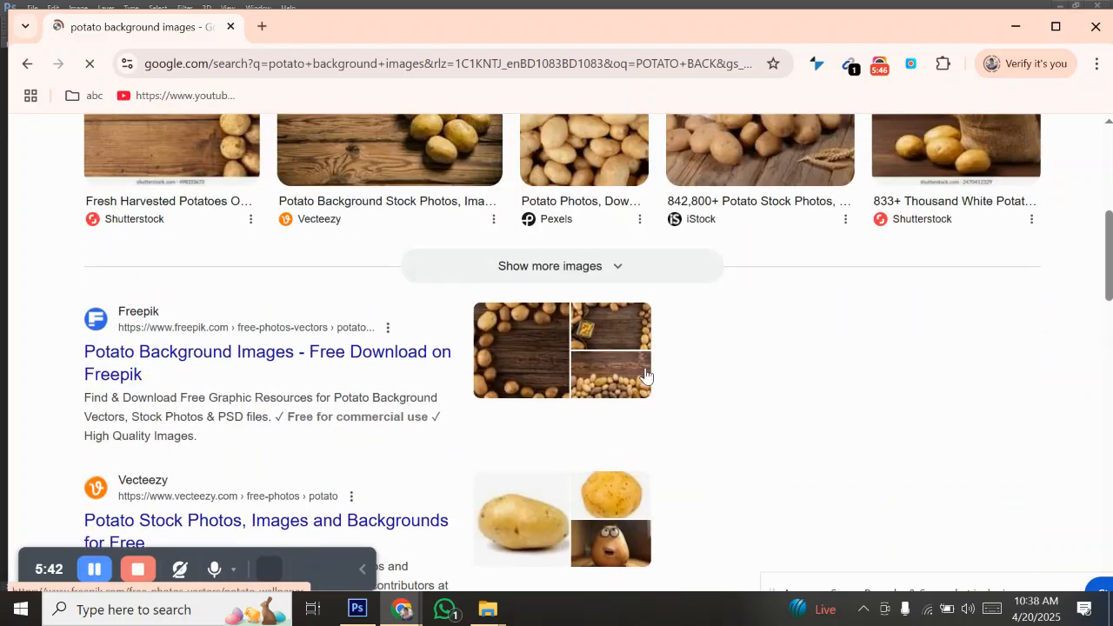
scroll(645, 374, up, 5)
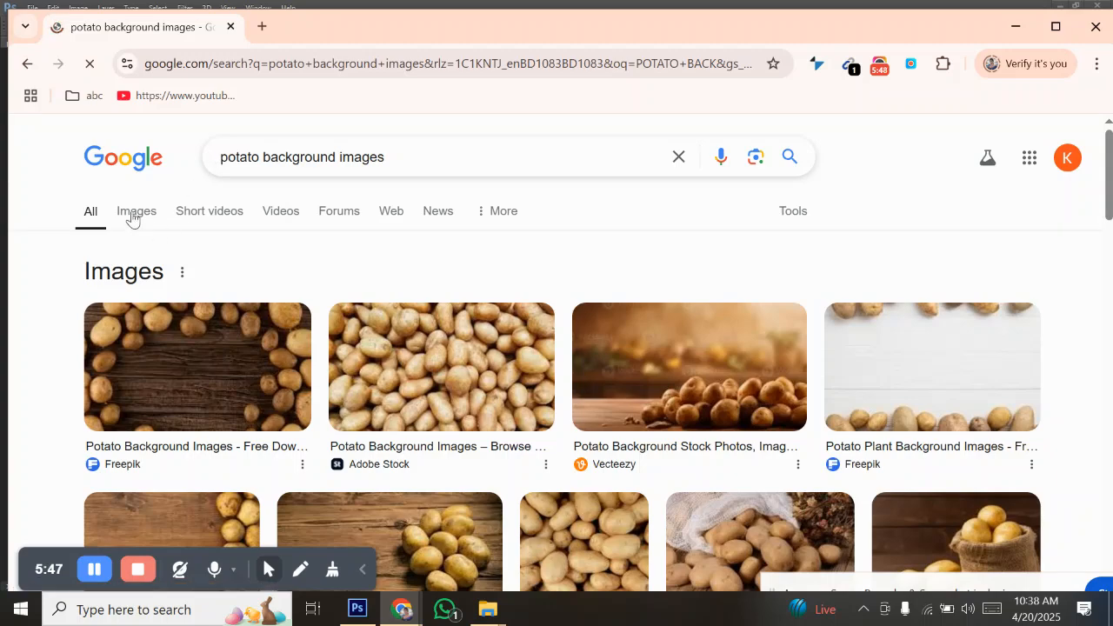
click(134, 214)
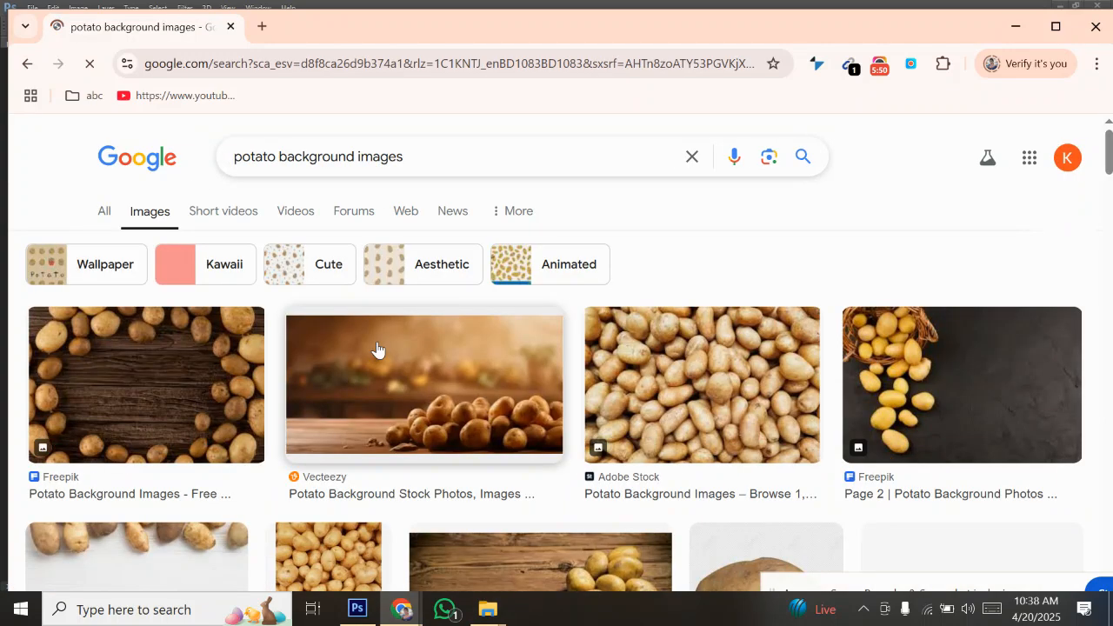
scroll(372, 322, down, 1)
scroll(424, 296, down, 3)
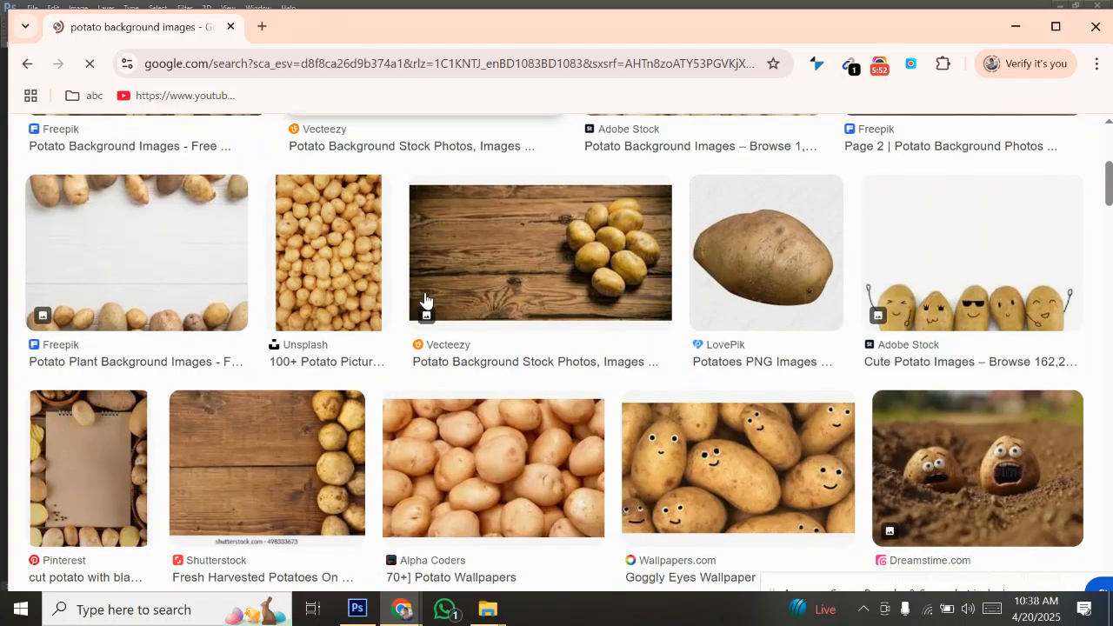
scroll(425, 300, up, 4)
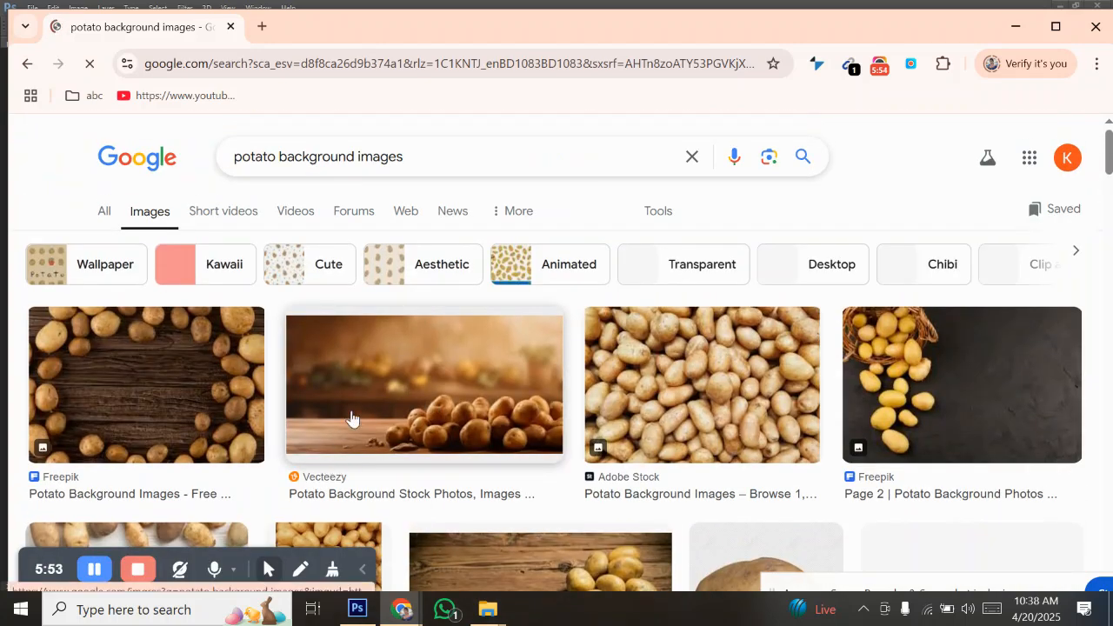
click(427, 375)
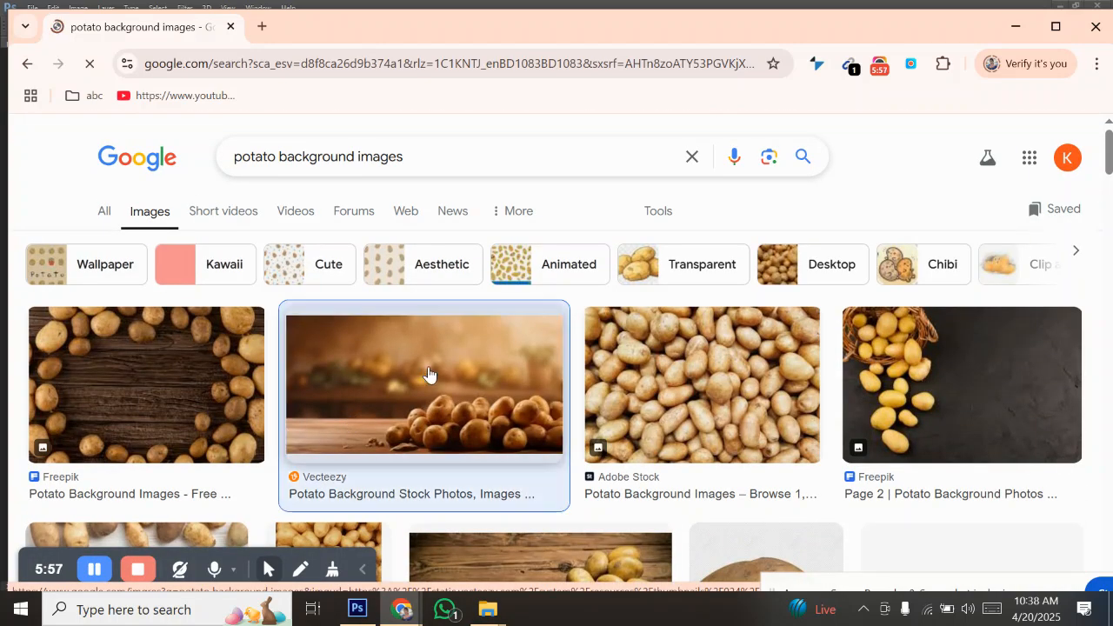
Open Freepik's potato background page from the image results and examine its images for a suitable mockup background
click(301, 473)
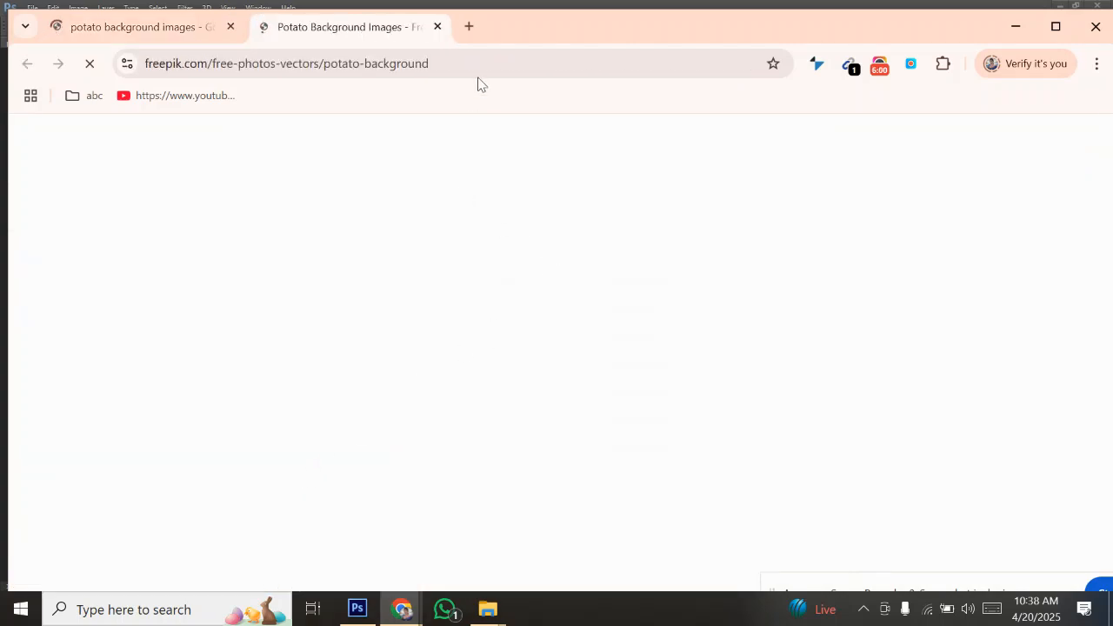
scroll(816, 236, down, 2)
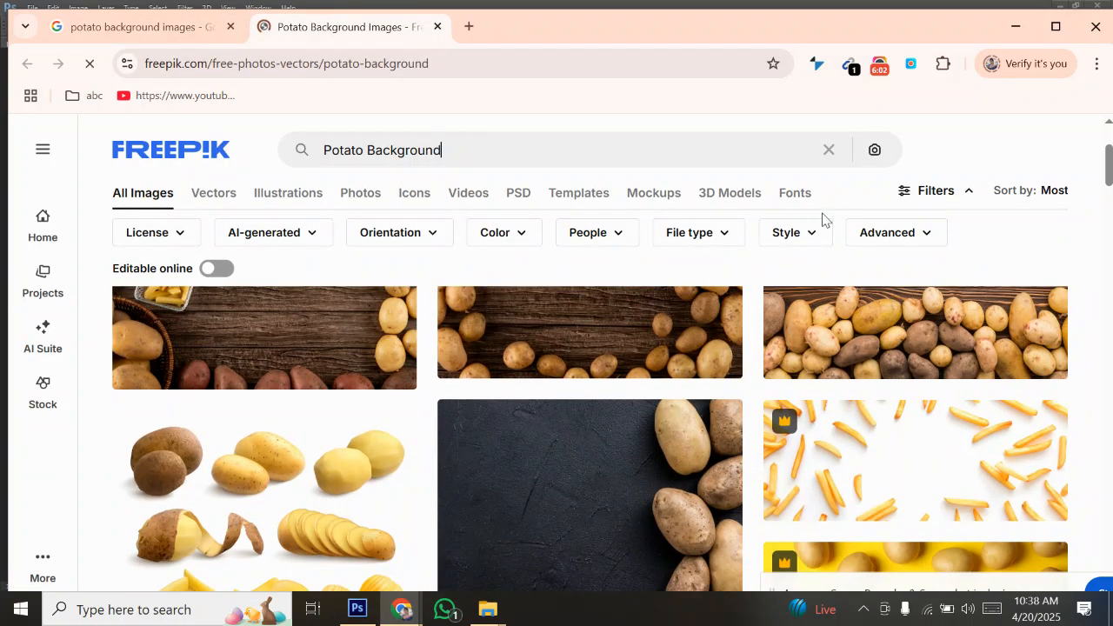
scroll(826, 221, up, 2)
scroll(918, 296, down, 8)
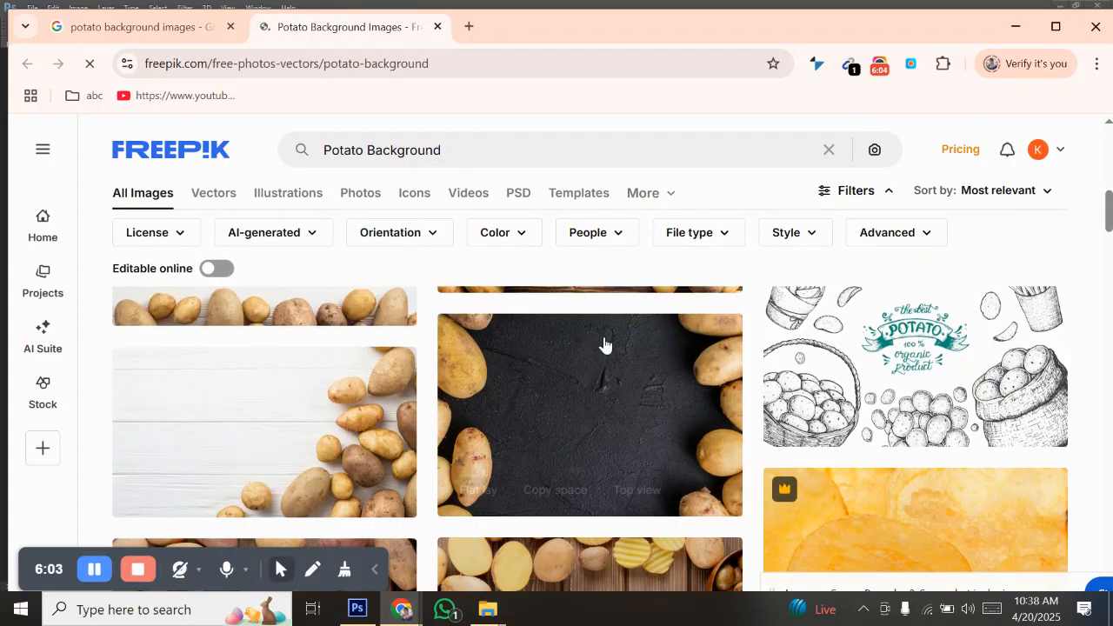
scroll(603, 345, down, 5)
scroll(976, 383, down, 6)
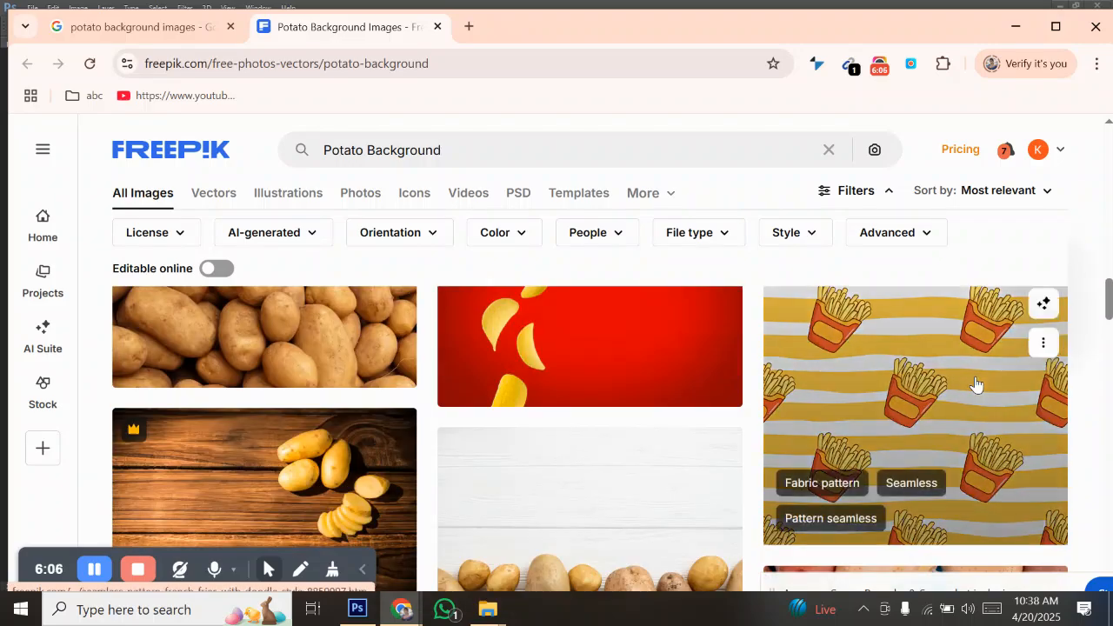
scroll(976, 382, up, 2)
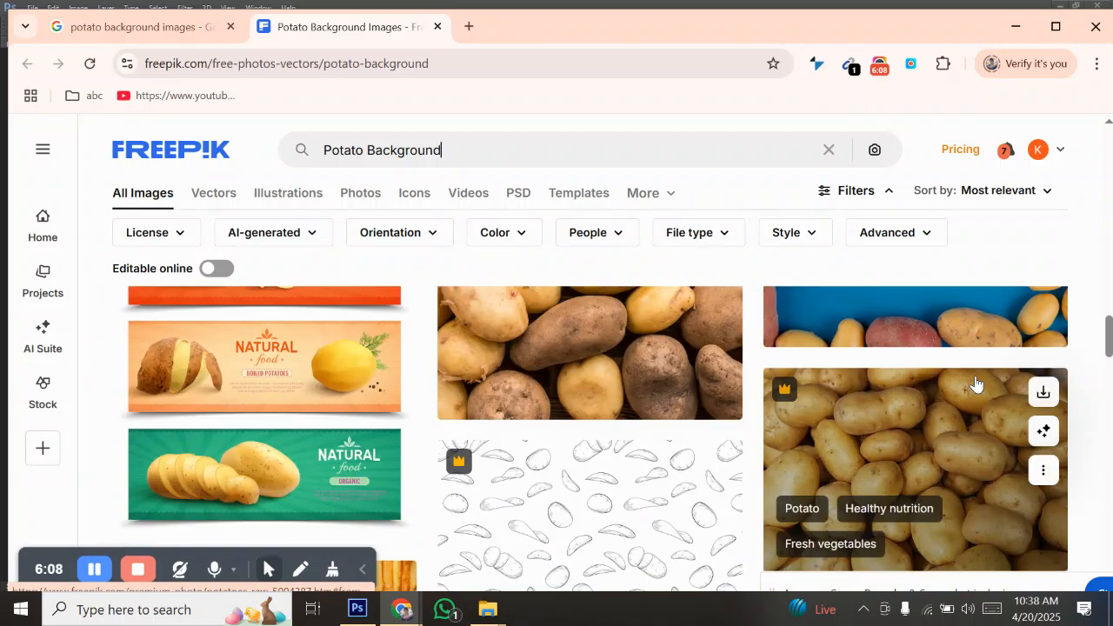
scroll(976, 383, up, 3)
scroll(976, 383, down, 7)
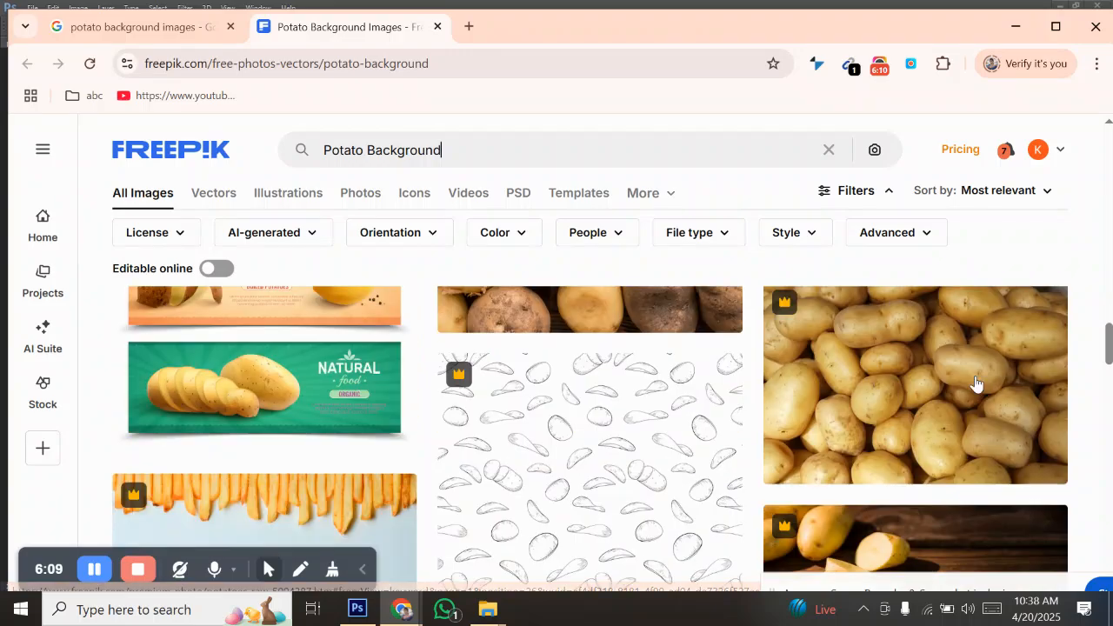
scroll(976, 383, up, 6)
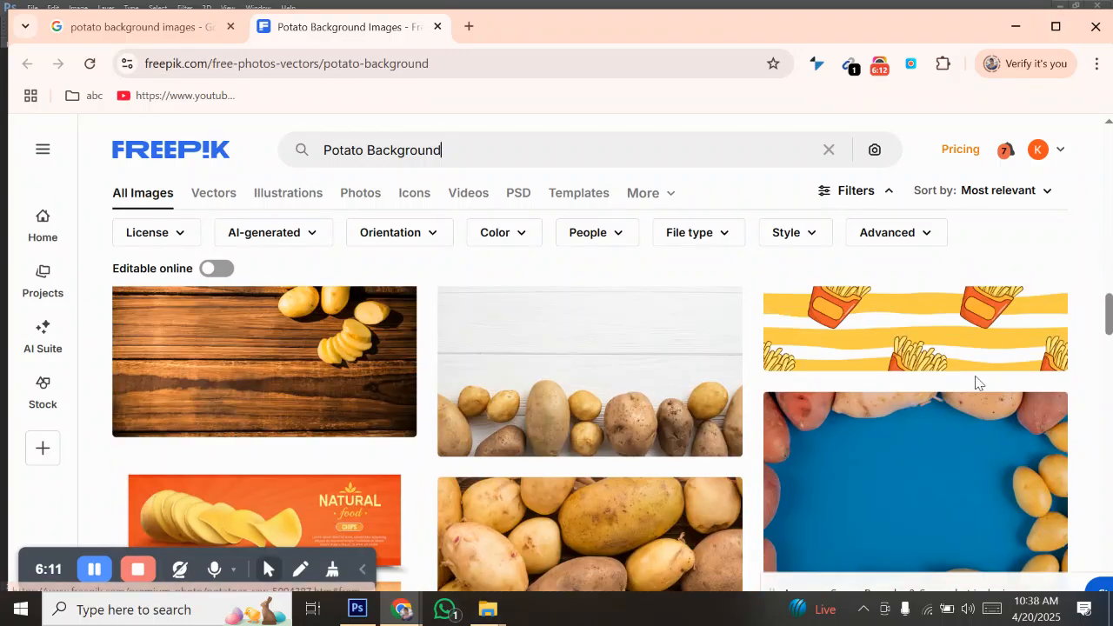
scroll(976, 384, down, 5)
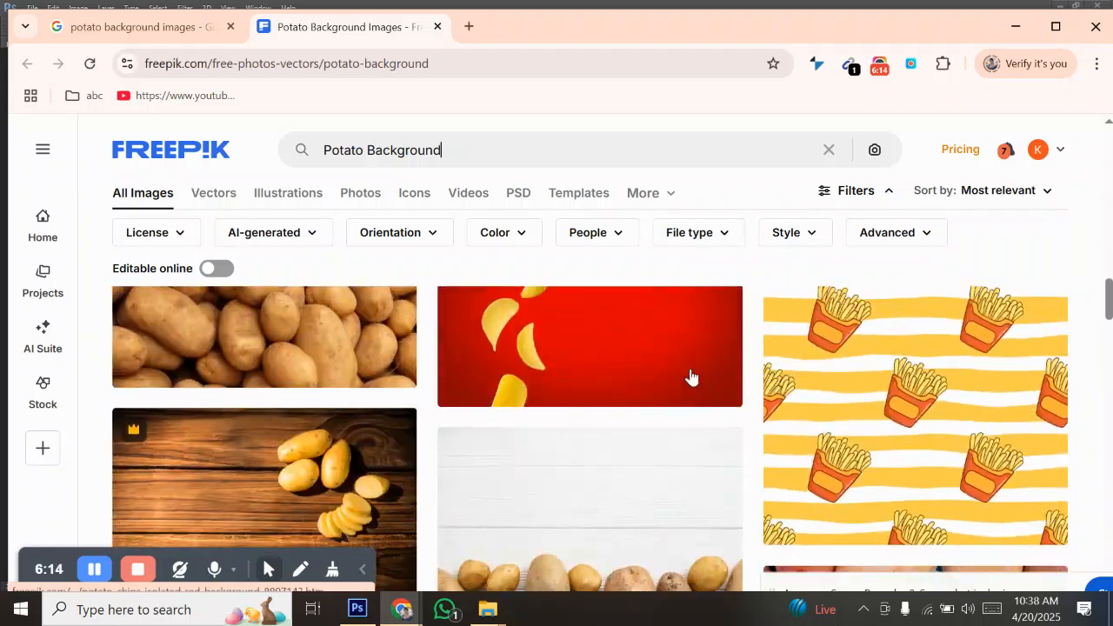
scroll(592, 374, up, 5)
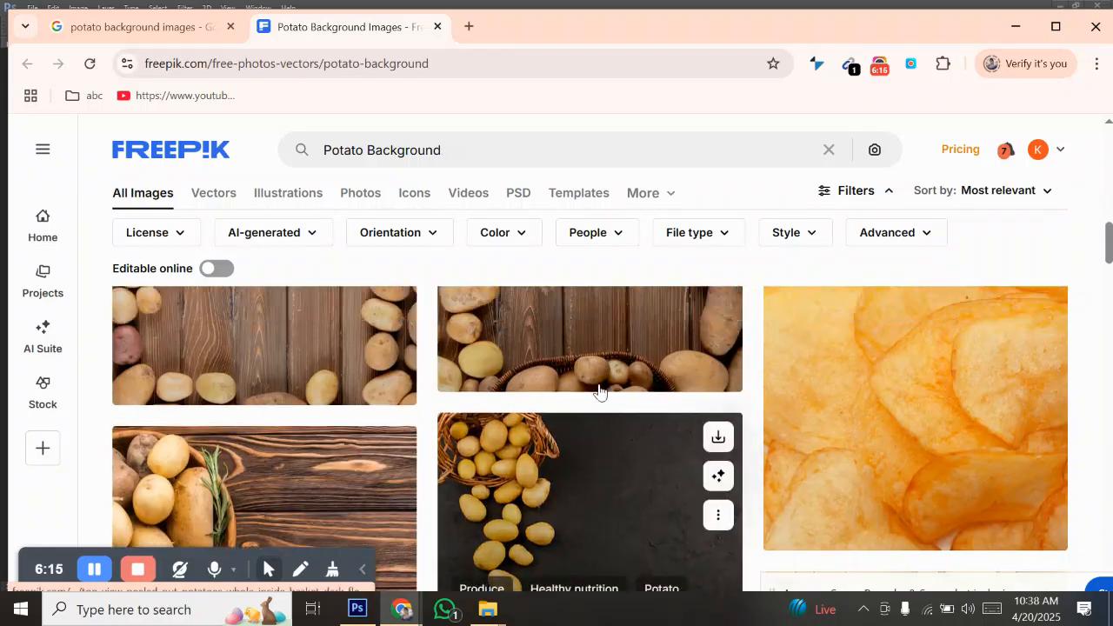
scroll(607, 398, up, 10)
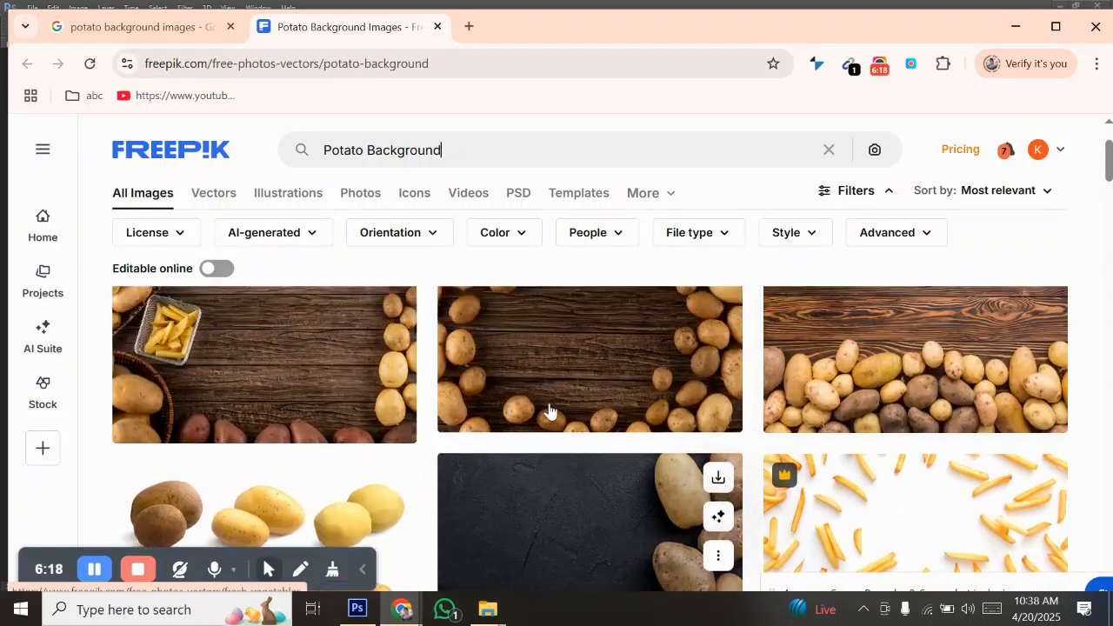
scroll(598, 410, down, 4)
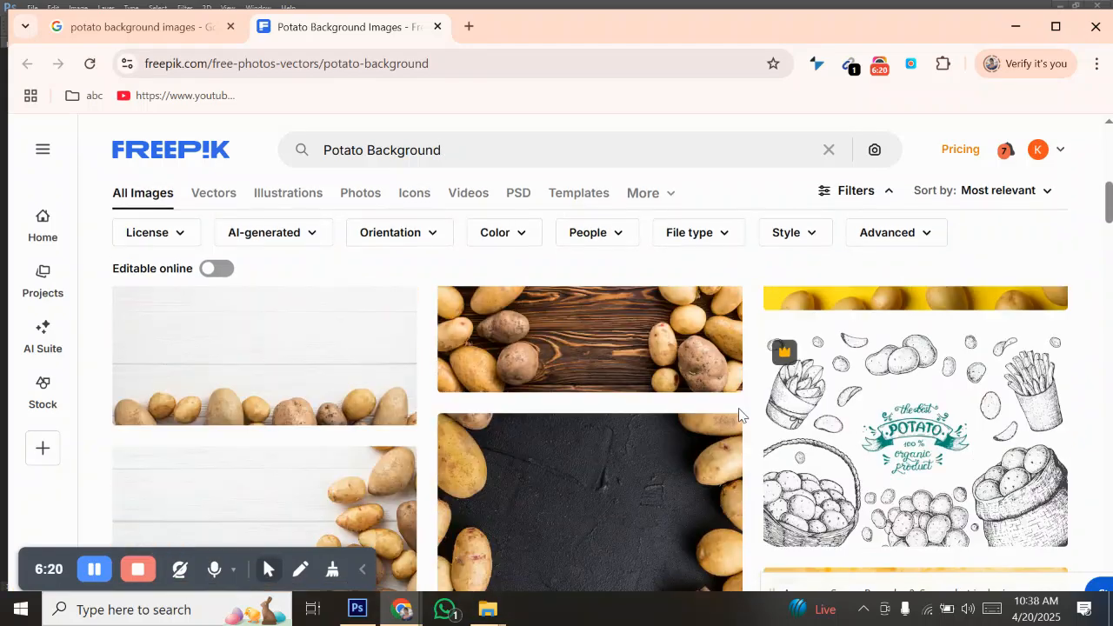
scroll(591, 403, down, 3)
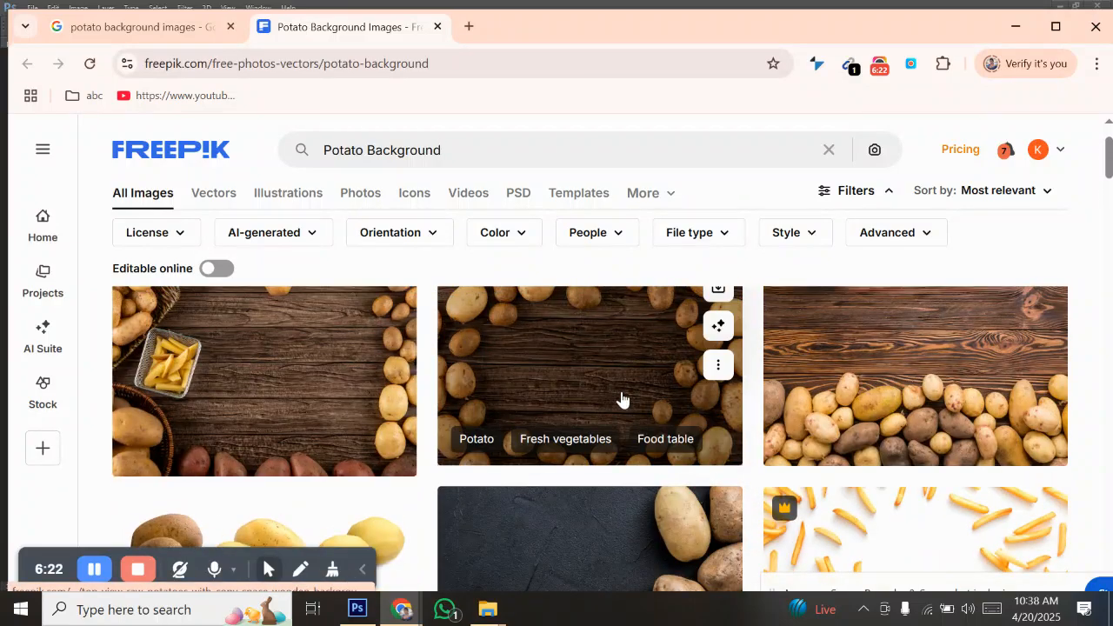
scroll(864, 408, up, 3)
scroll(858, 328, down, 10)
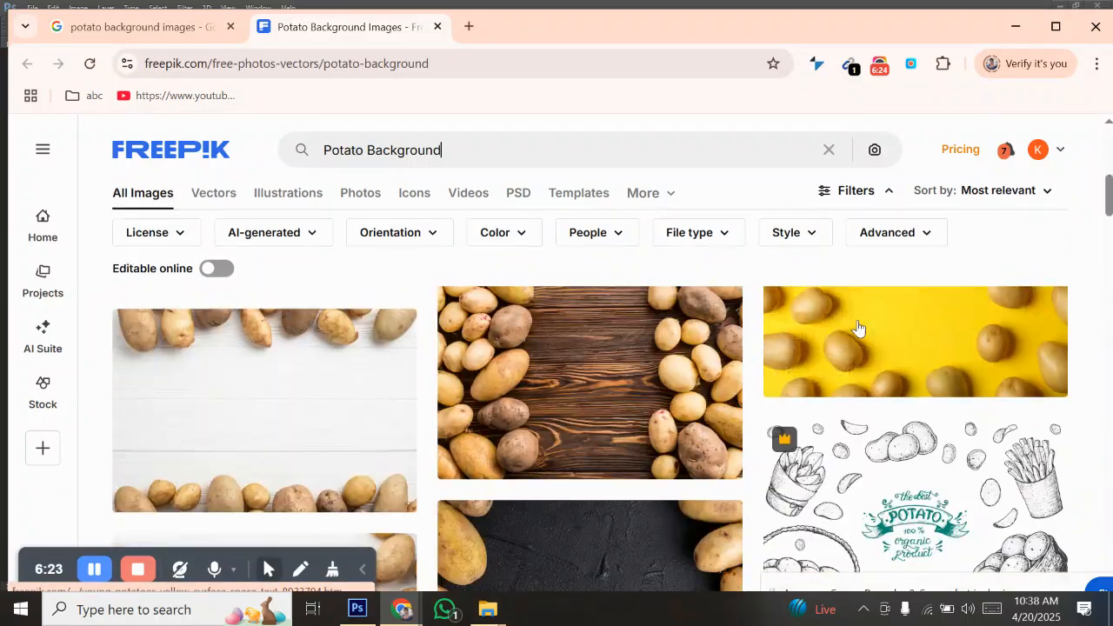
scroll(835, 374, down, 10)
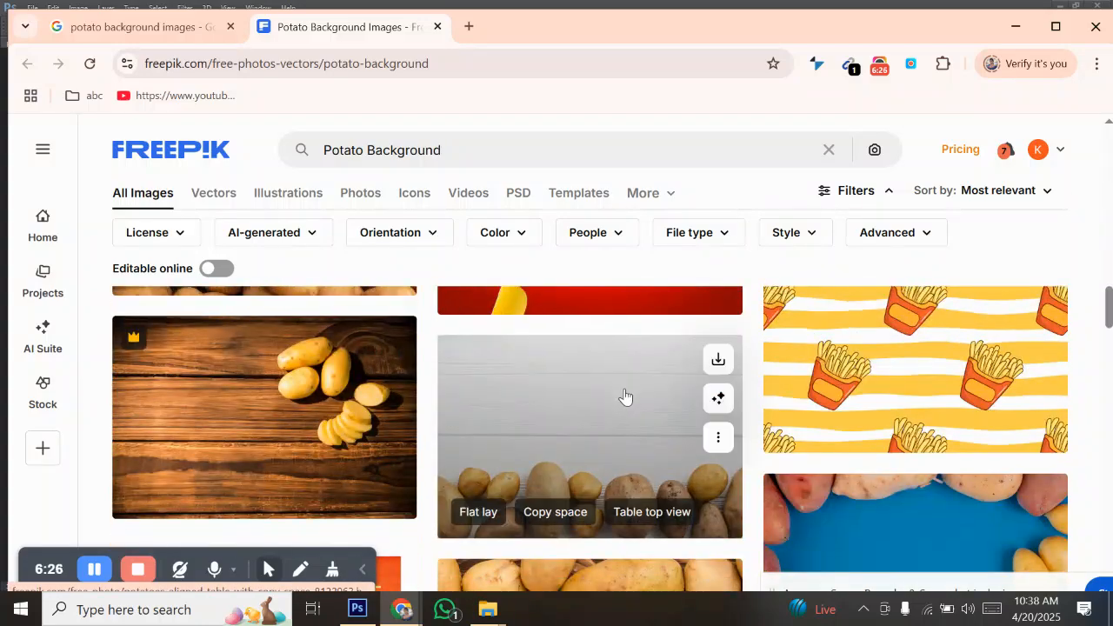
scroll(625, 396, up, 3)
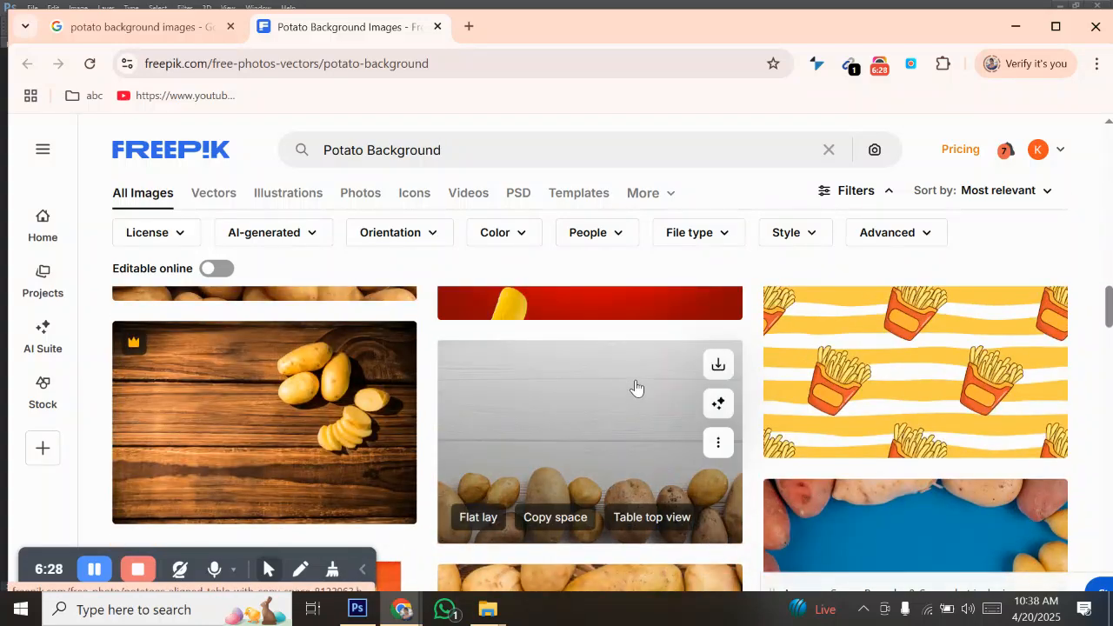
scroll(636, 387, down, 10)
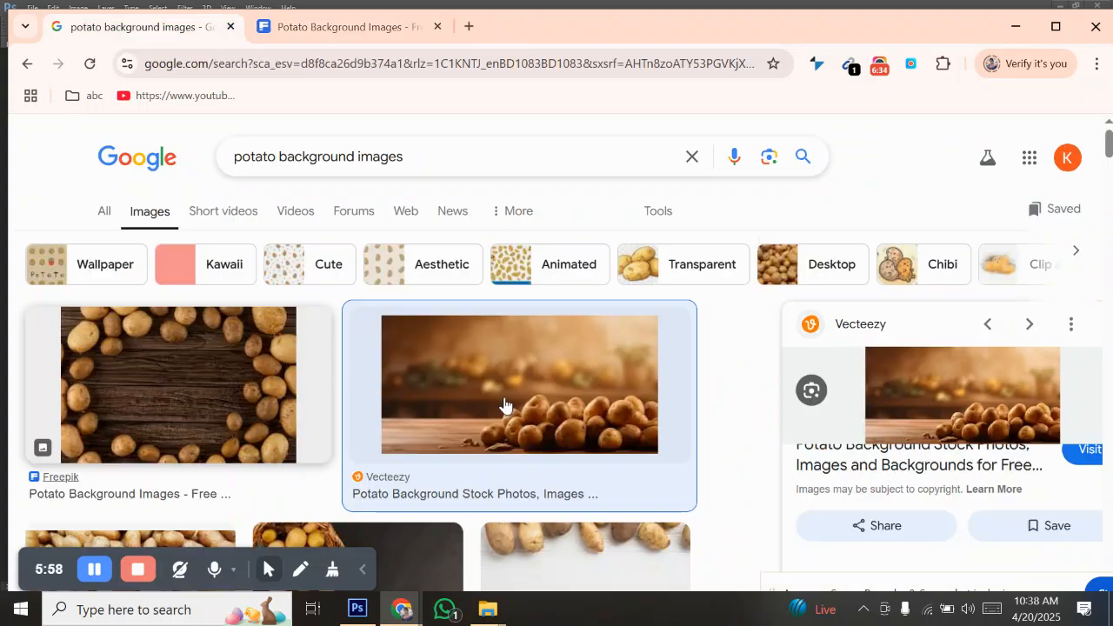
Save Vecteezy's potato pile image from the Google results to the Downloads folder as a JPEG named download
right_click(504, 405)
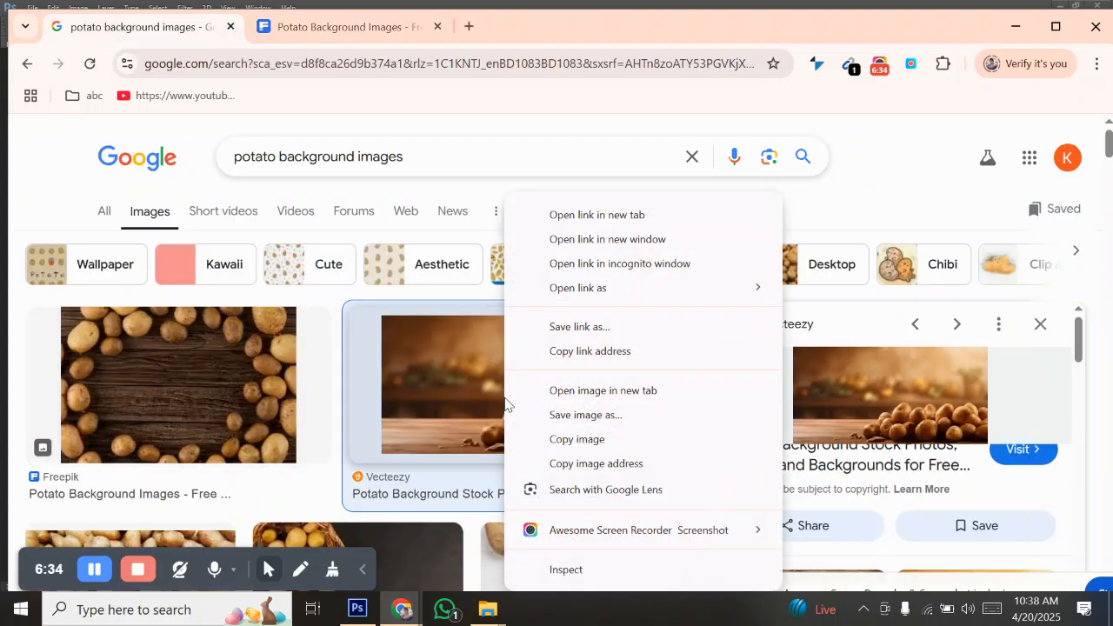
click(573, 414)
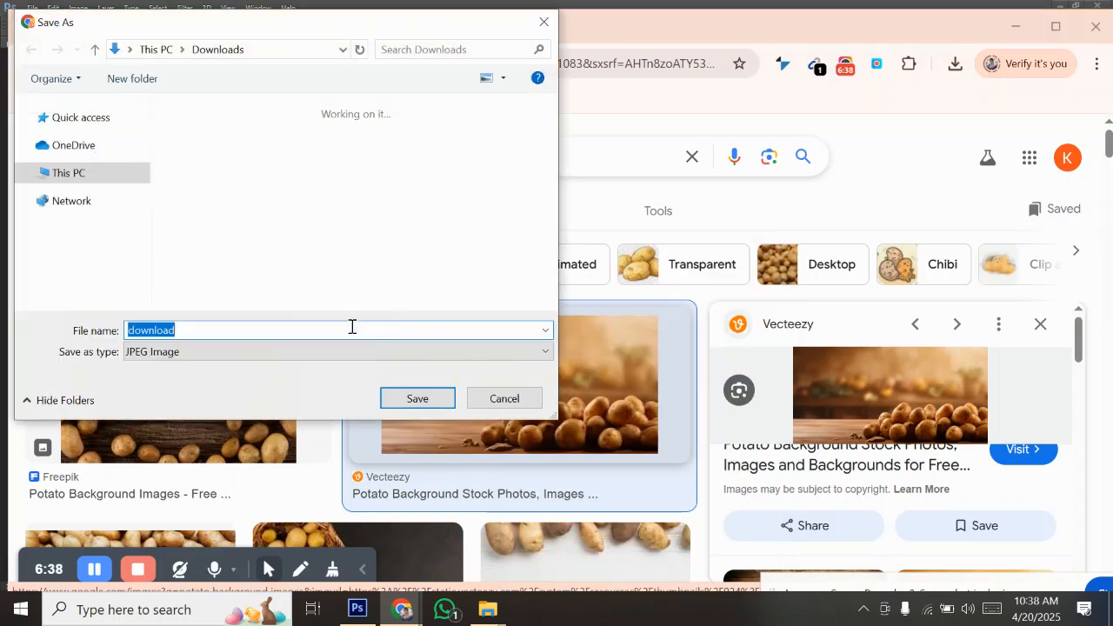
click(75, 193)
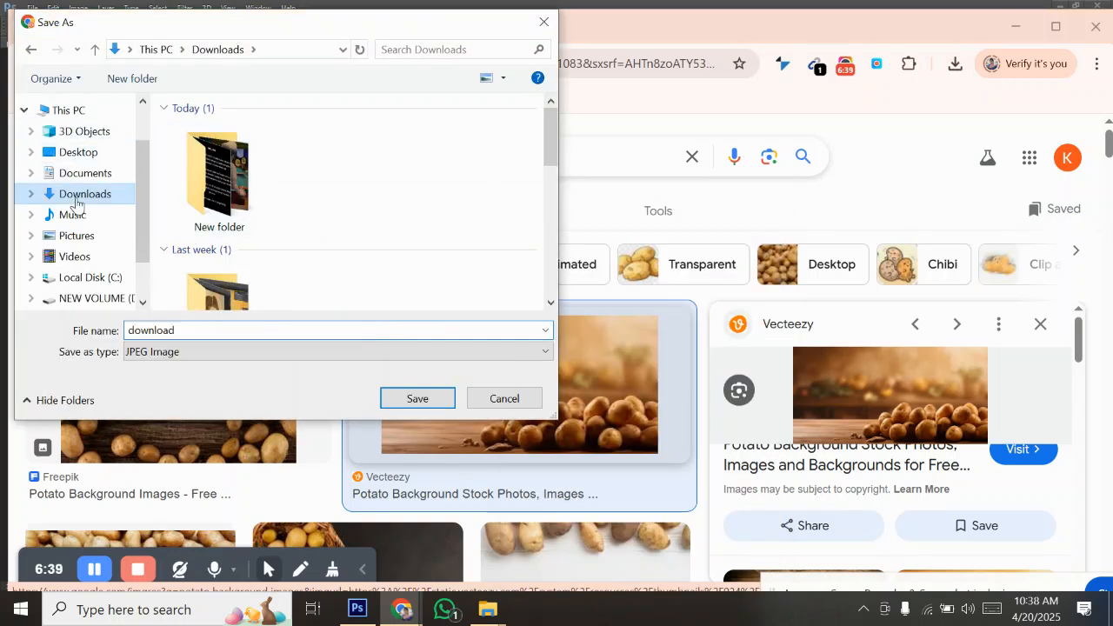
click(391, 400)
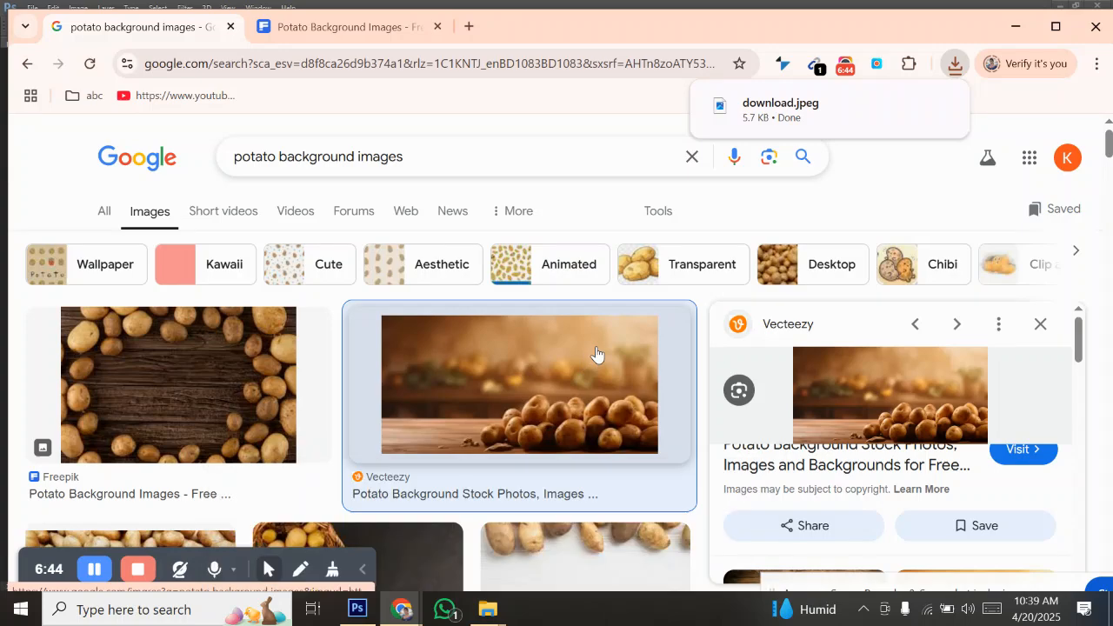
Open the Vecteezy source page of the potato pile image and bring its potato background photos into view
scroll(596, 354, down, 3)
click(1019, 337)
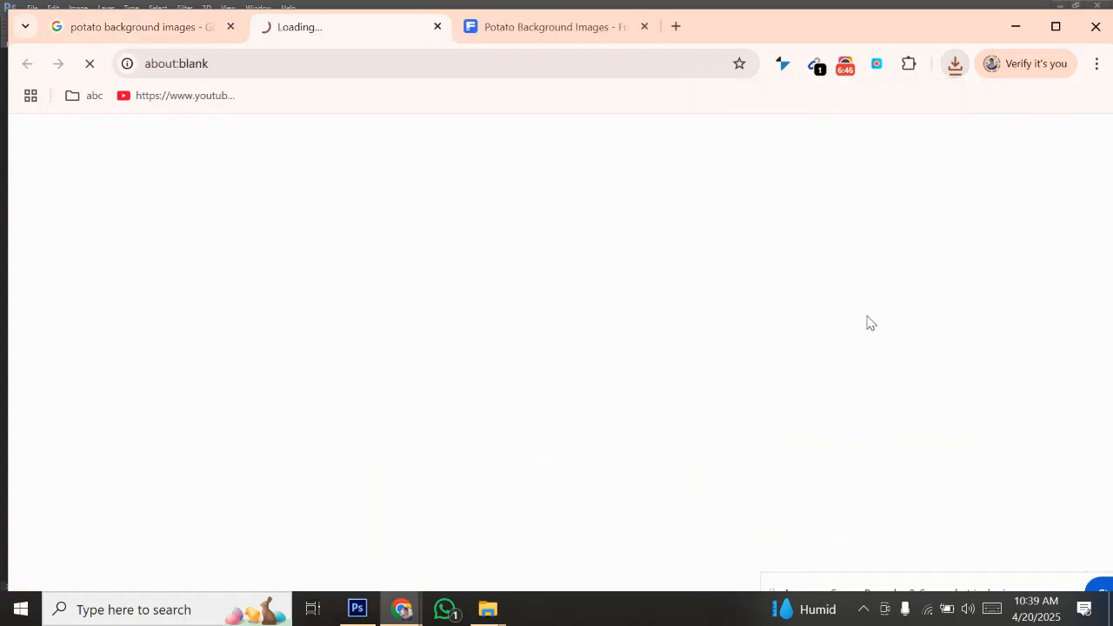
scroll(446, 345, down, 3)
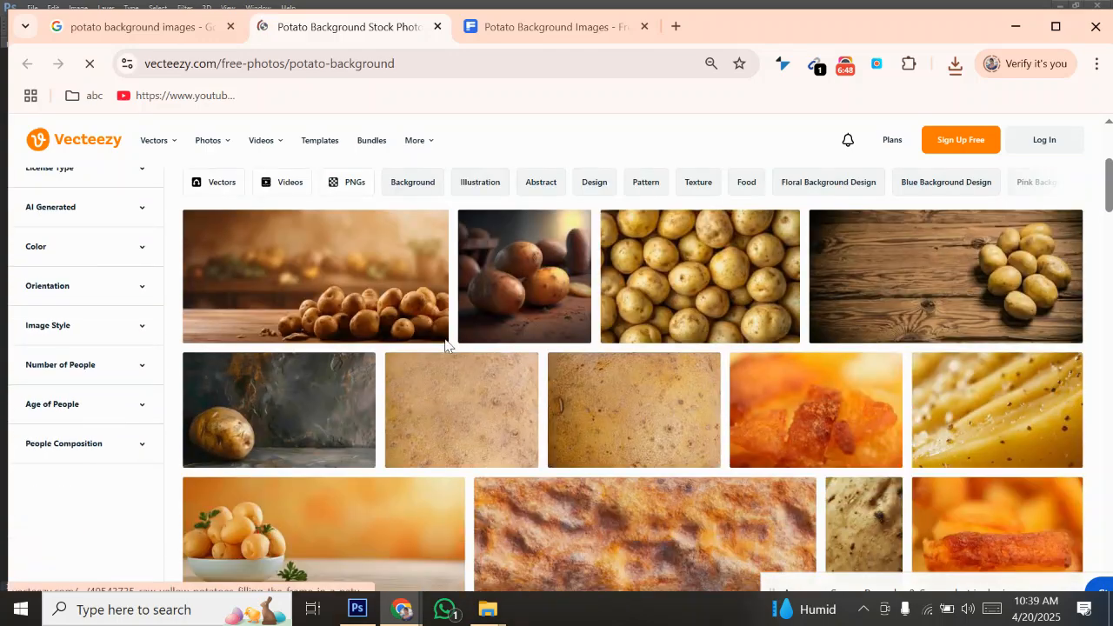
Open the Vecteezy page of the potato pile photo with the blurred backdrop and dismiss the backgrounds bundle offer
click(345, 285)
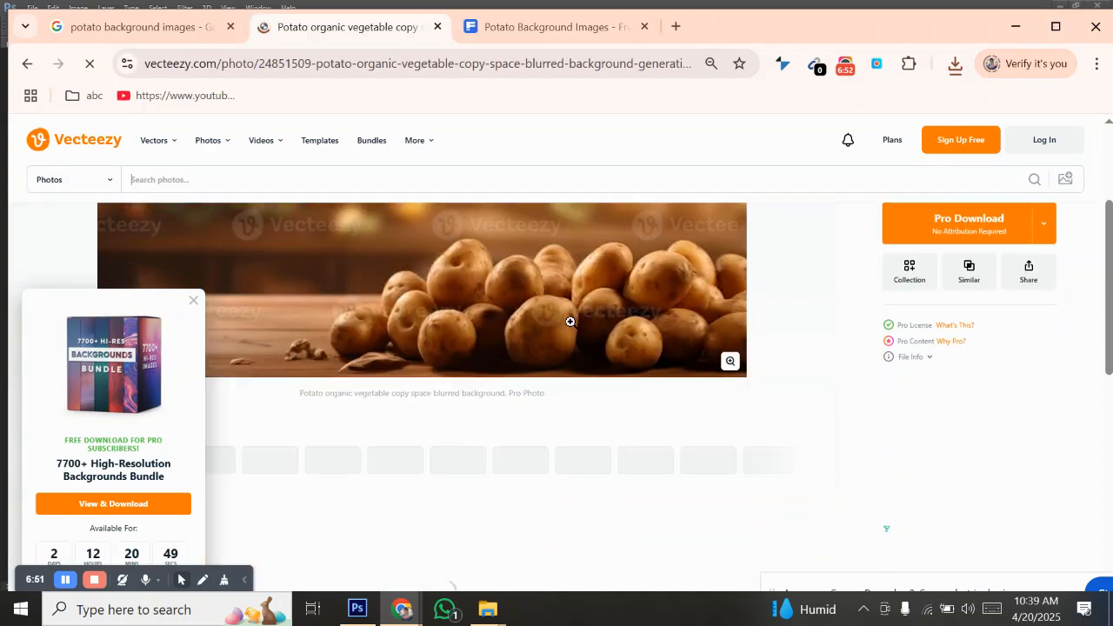
scroll(570, 322, down, 1)
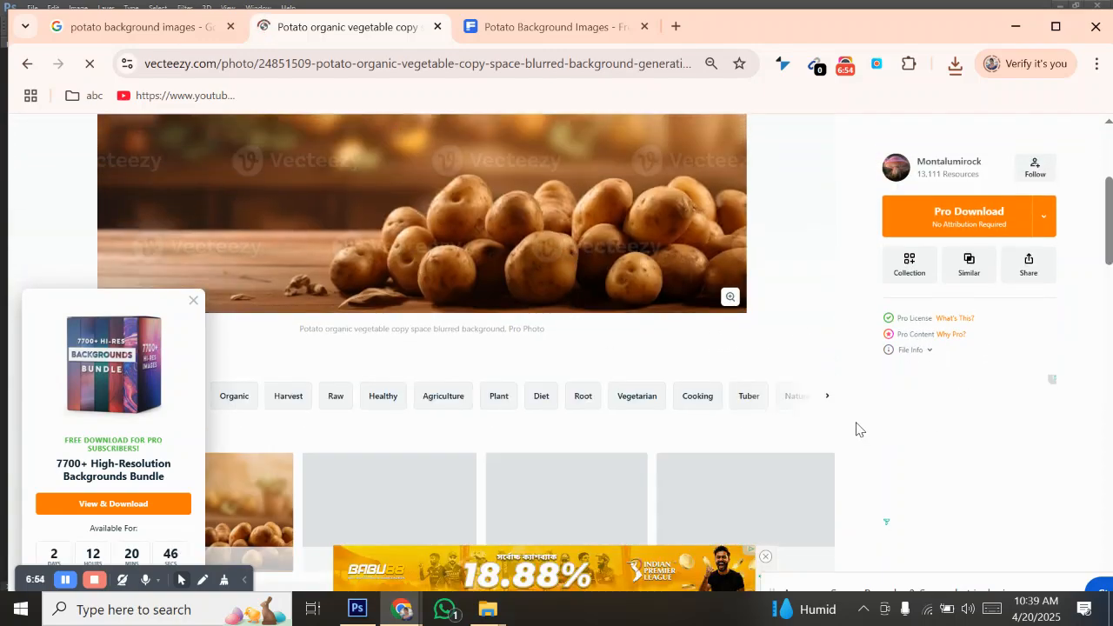
scroll(858, 427, down, 3)
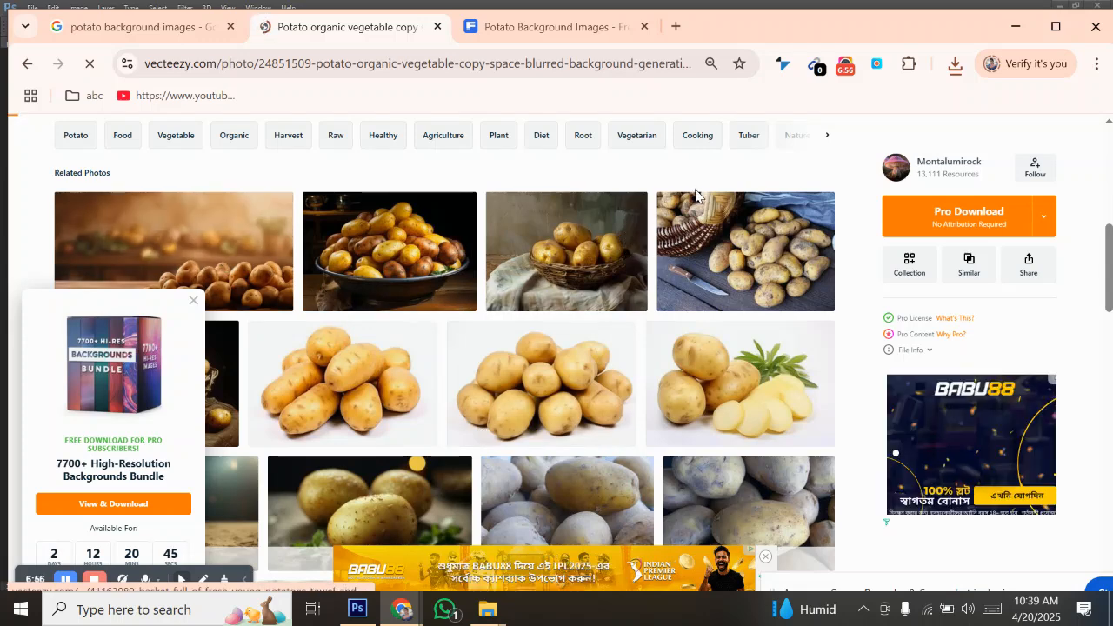
click(221, 260)
scroll(696, 296, down, 1)
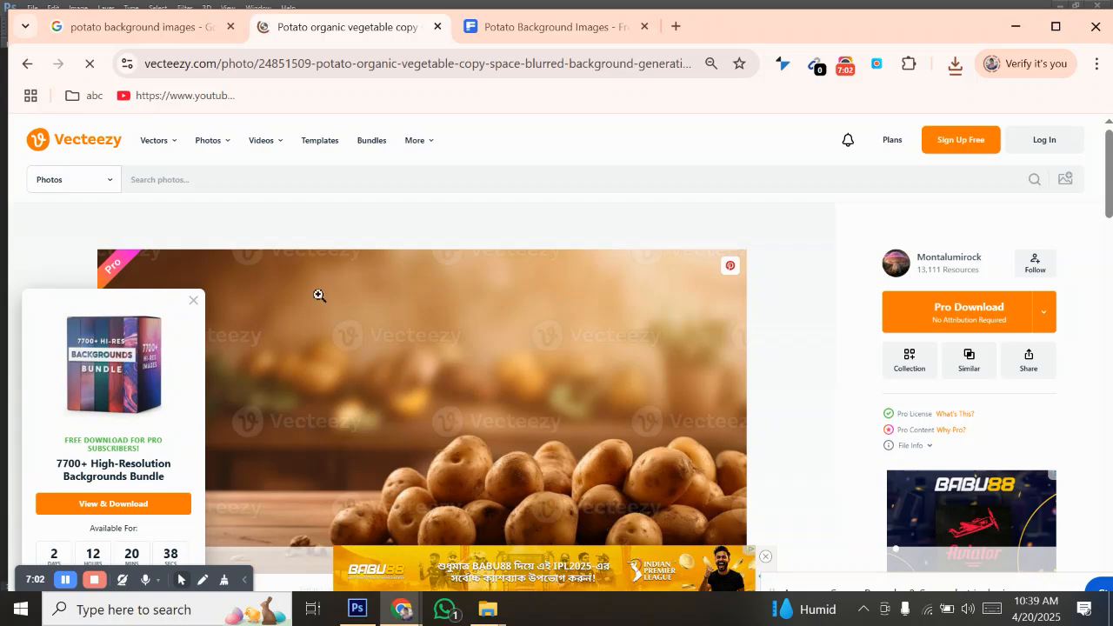
click(193, 300)
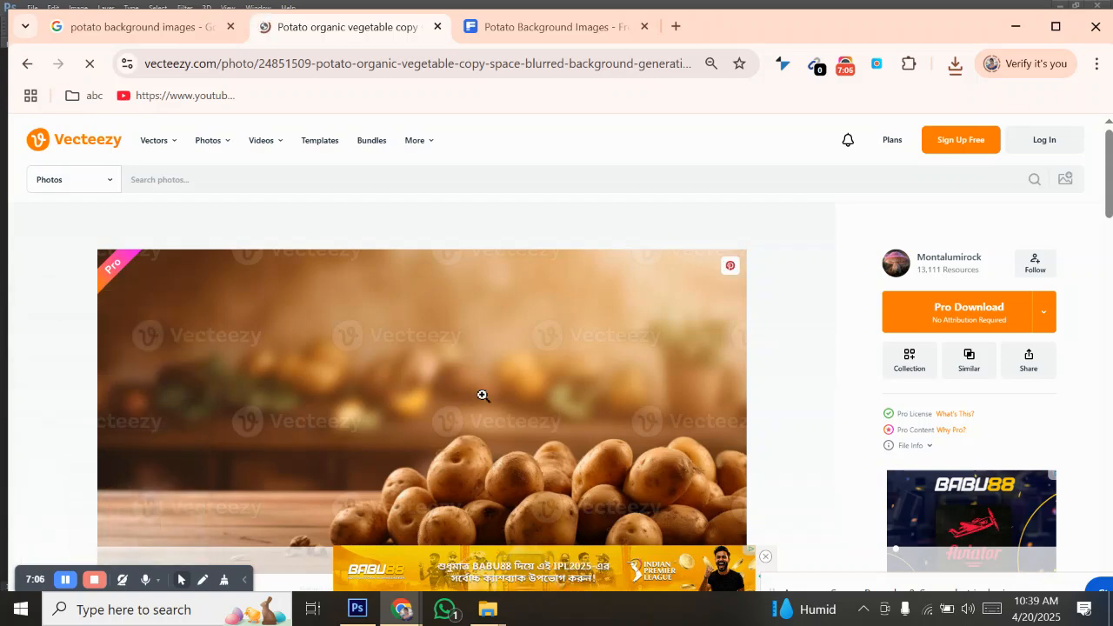
Examine the Vecteezy potato photo and its related photos for a suitable mockup background
scroll(420, 314, down, 1)
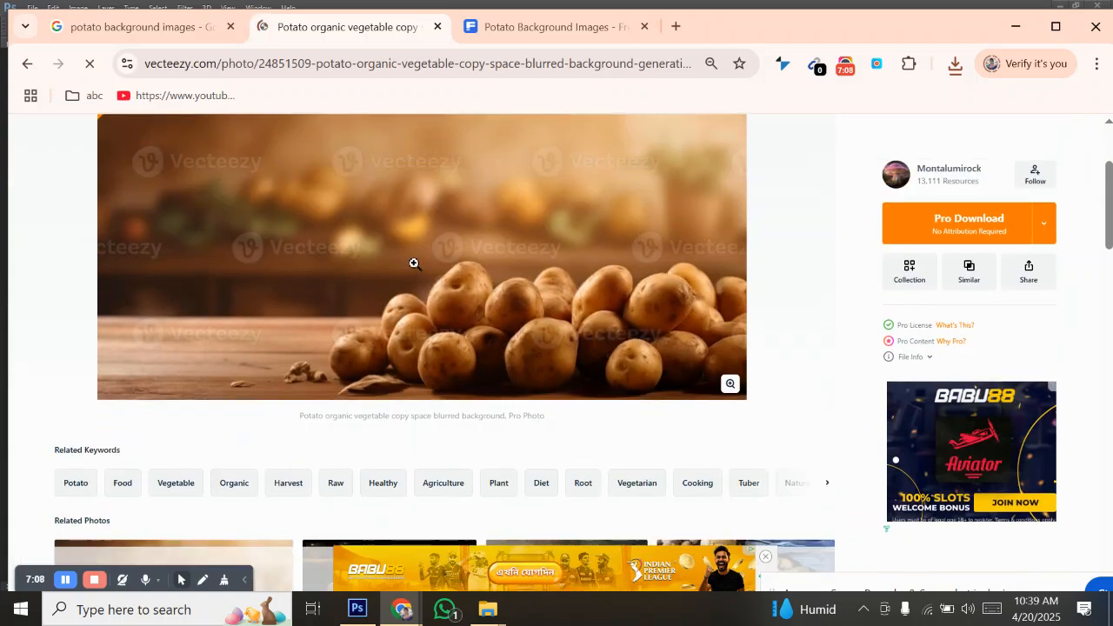
scroll(434, 229, up, 1)
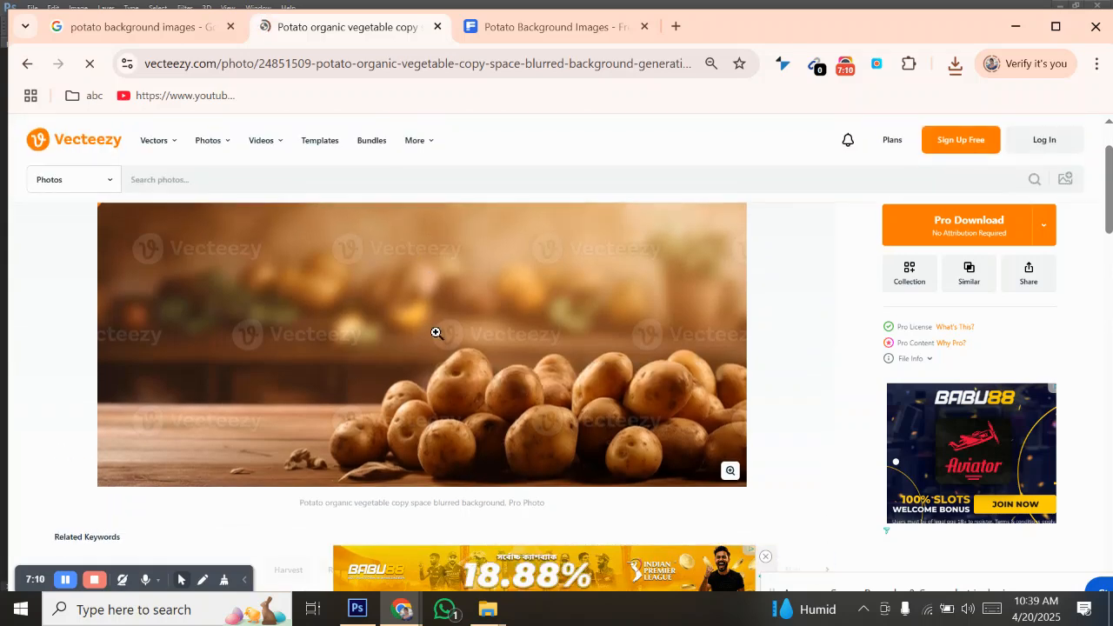
scroll(461, 311, down, 2)
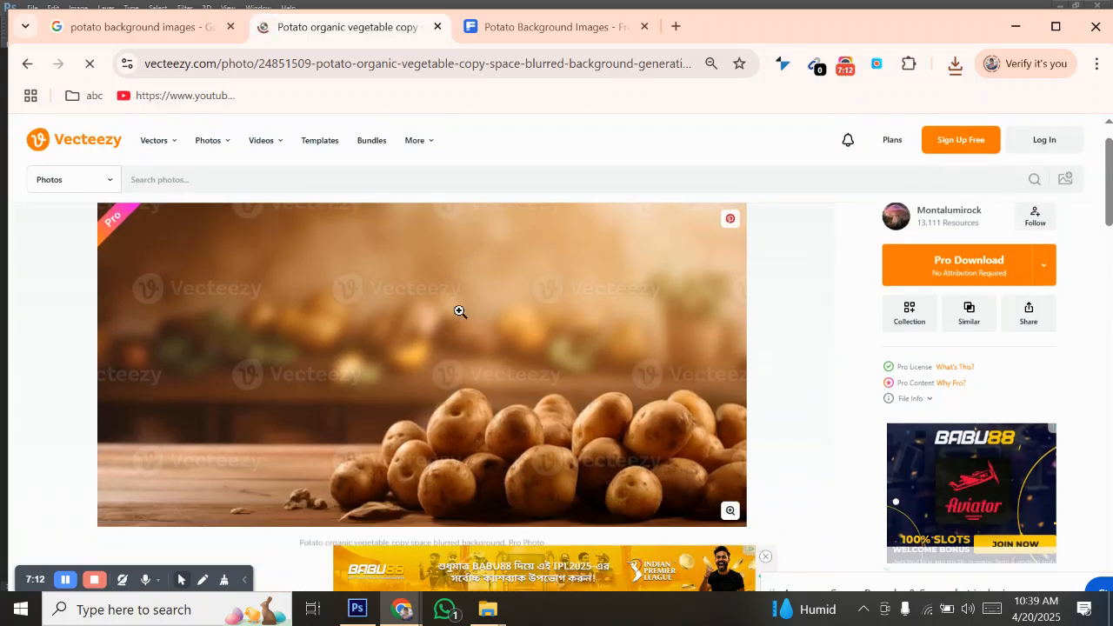
scroll(463, 301, up, 1)
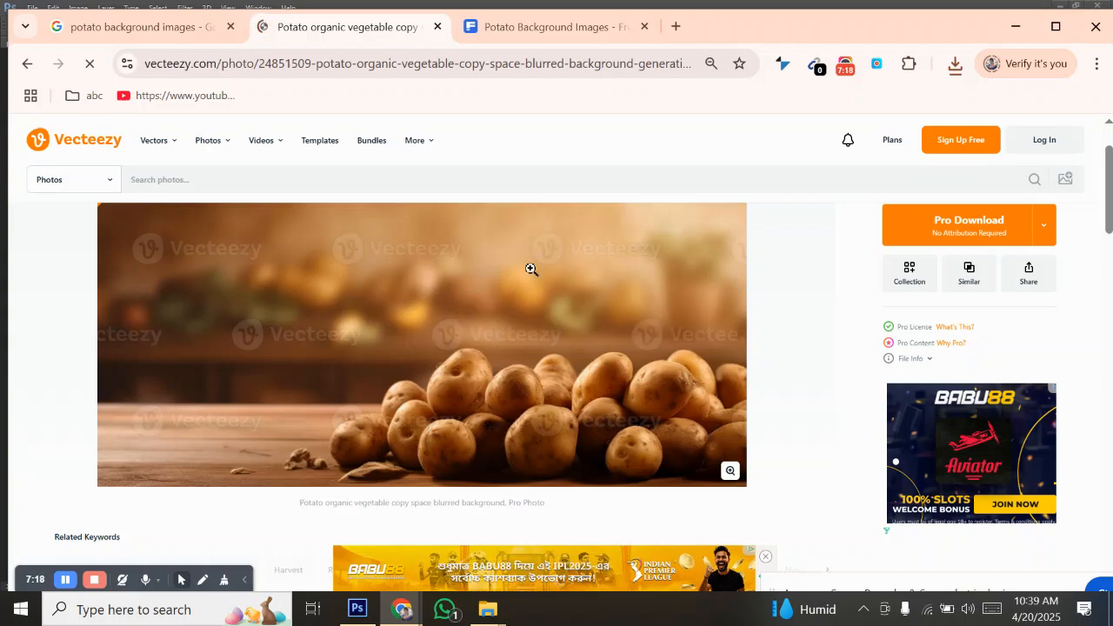
scroll(821, 333, down, 4)
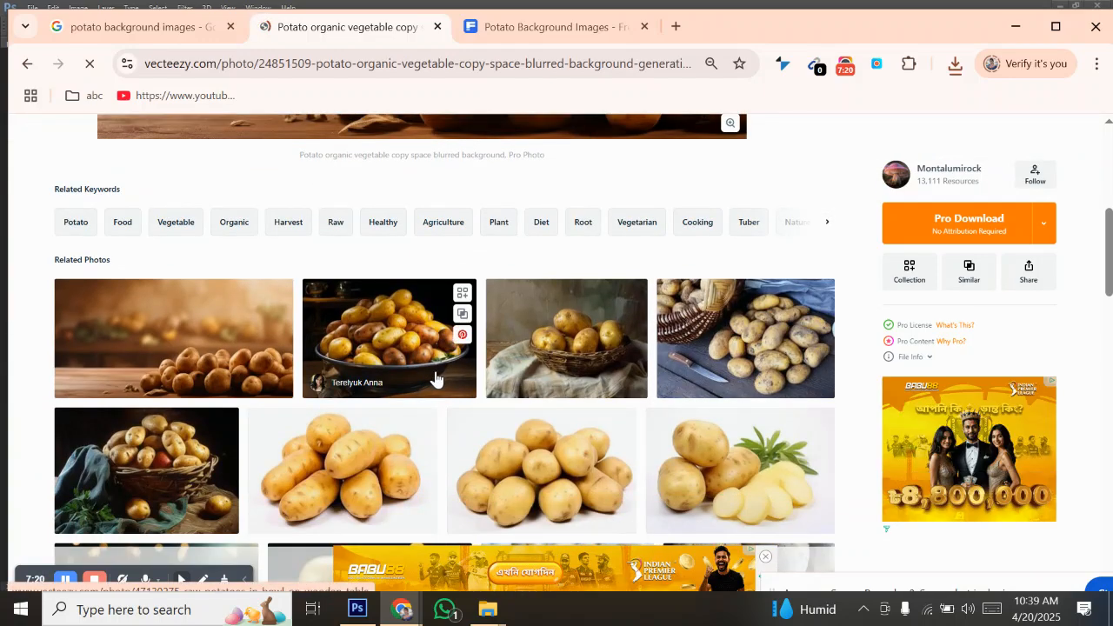
scroll(437, 379, down, 4)
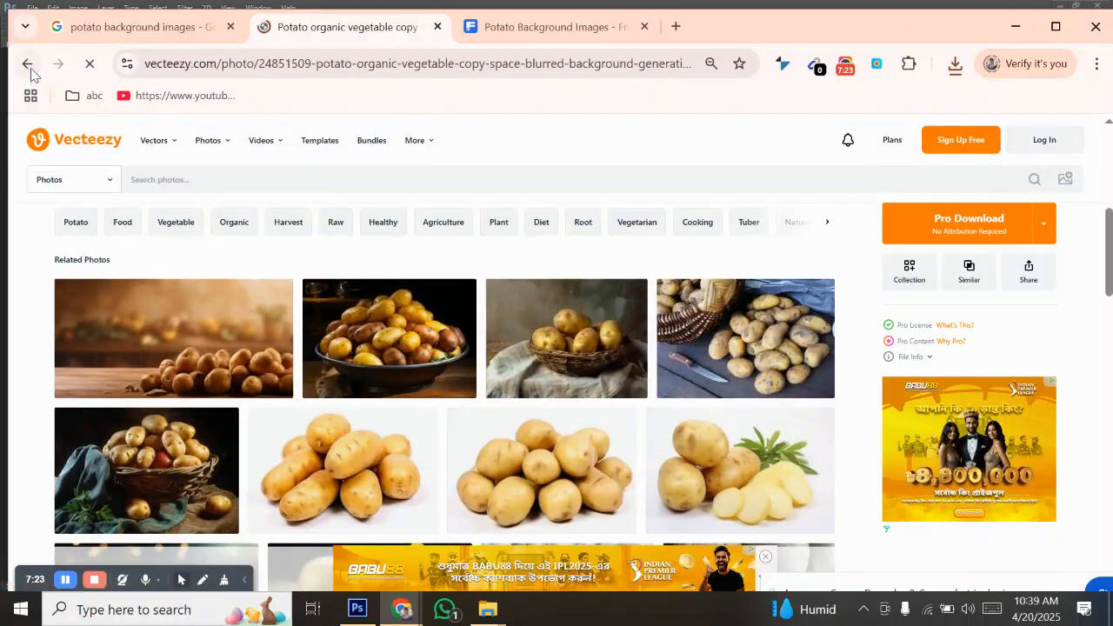
click(27, 63)
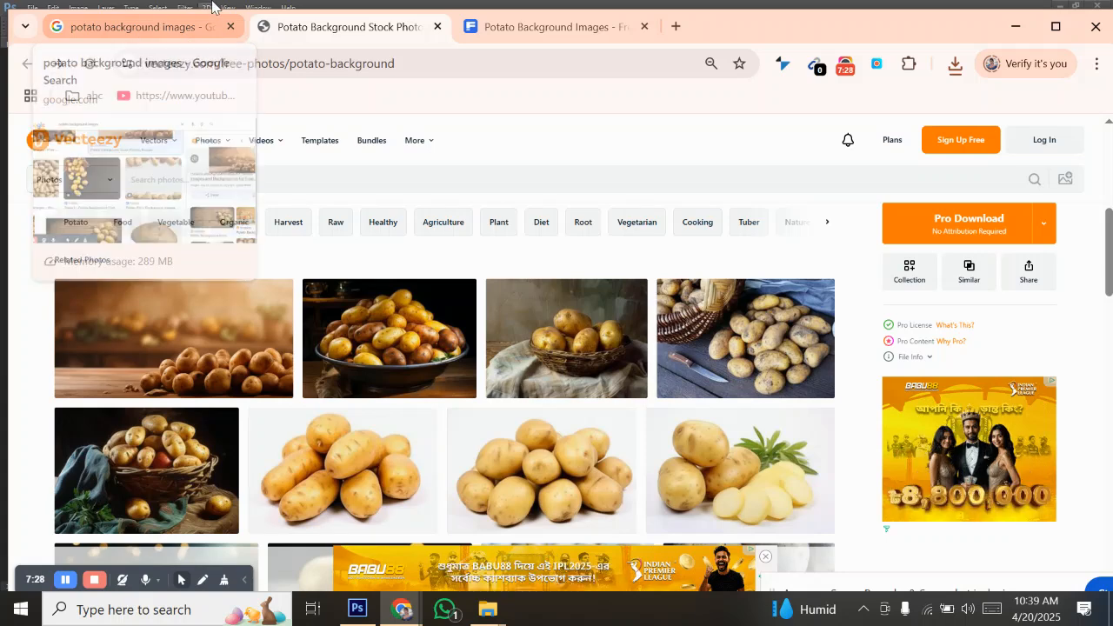
scroll(522, 382, down, 2)
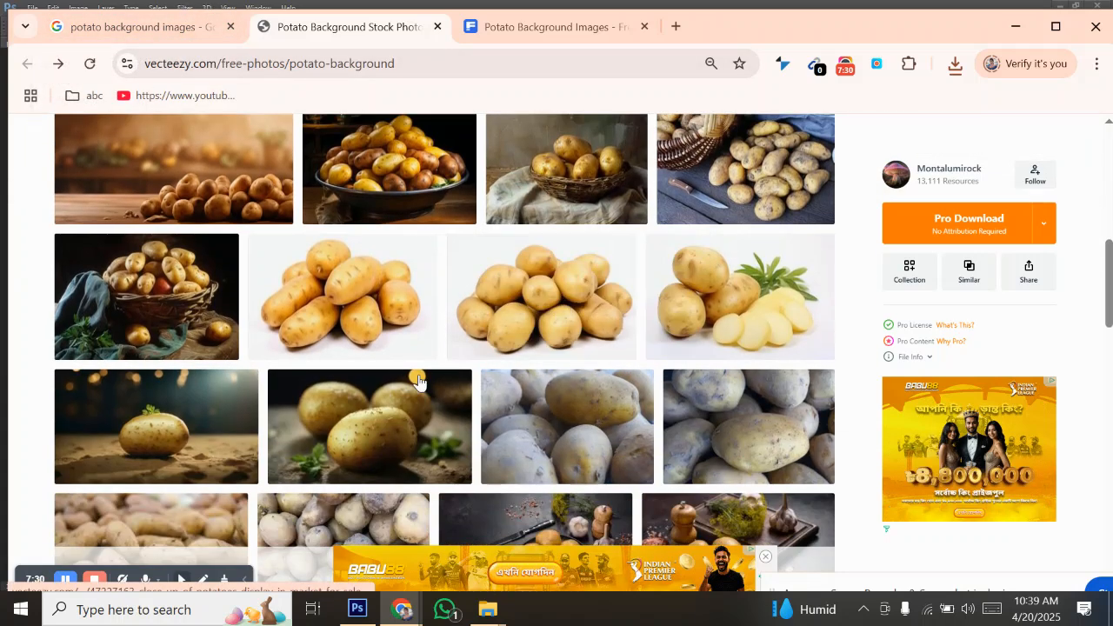
scroll(317, 294, down, 3)
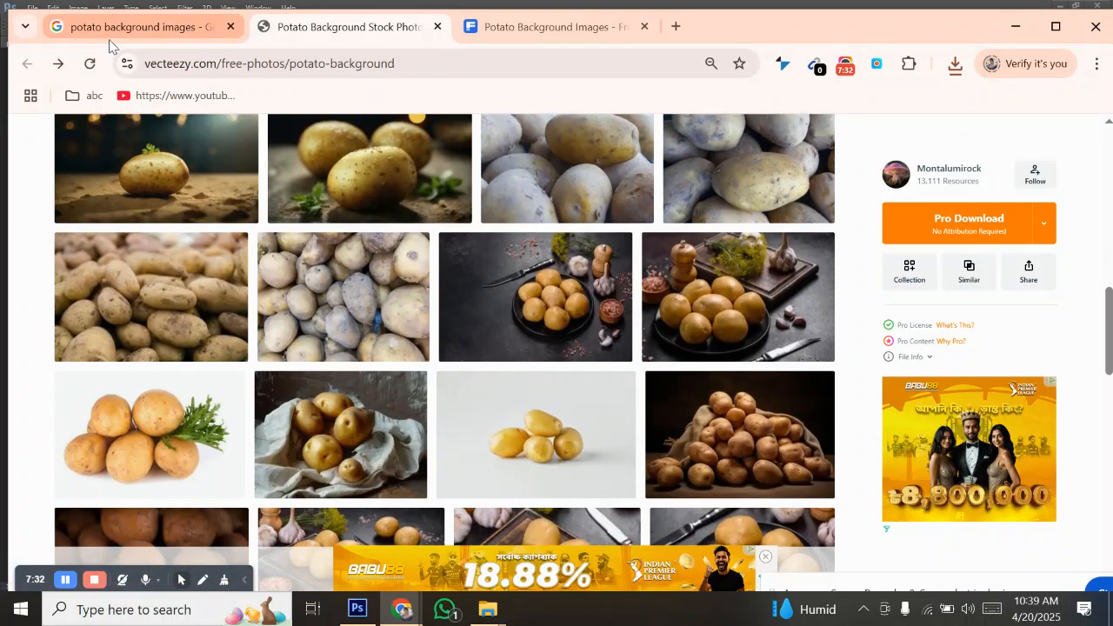
Open Freepik's Potato Plant Background page from the Google image results and download the photo of potatoes below dark wooden planks
click(135, 27)
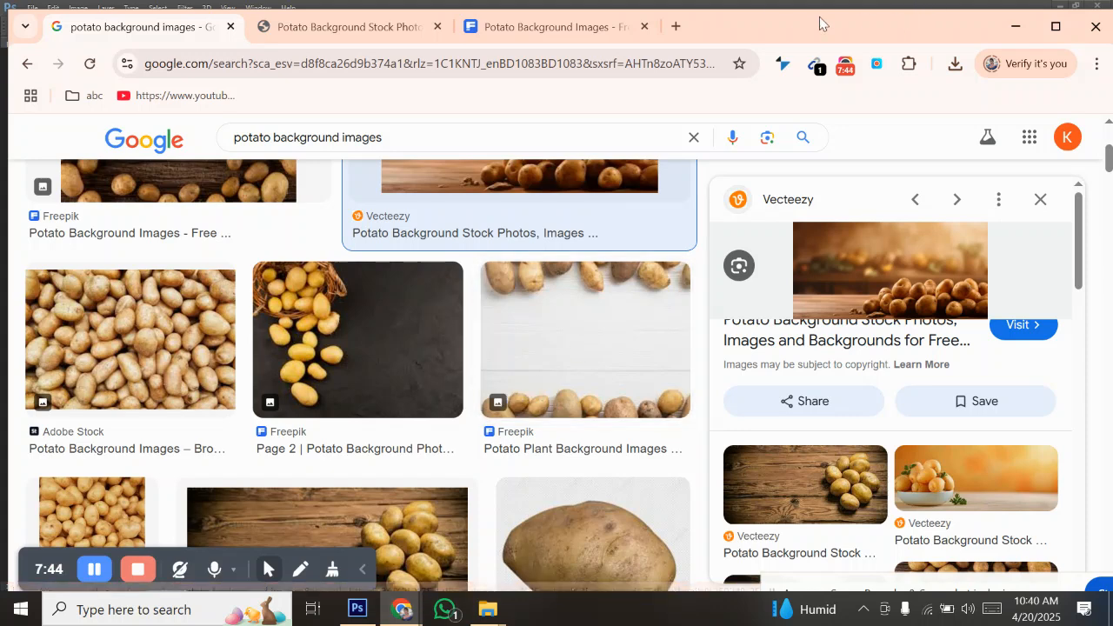
click(574, 333)
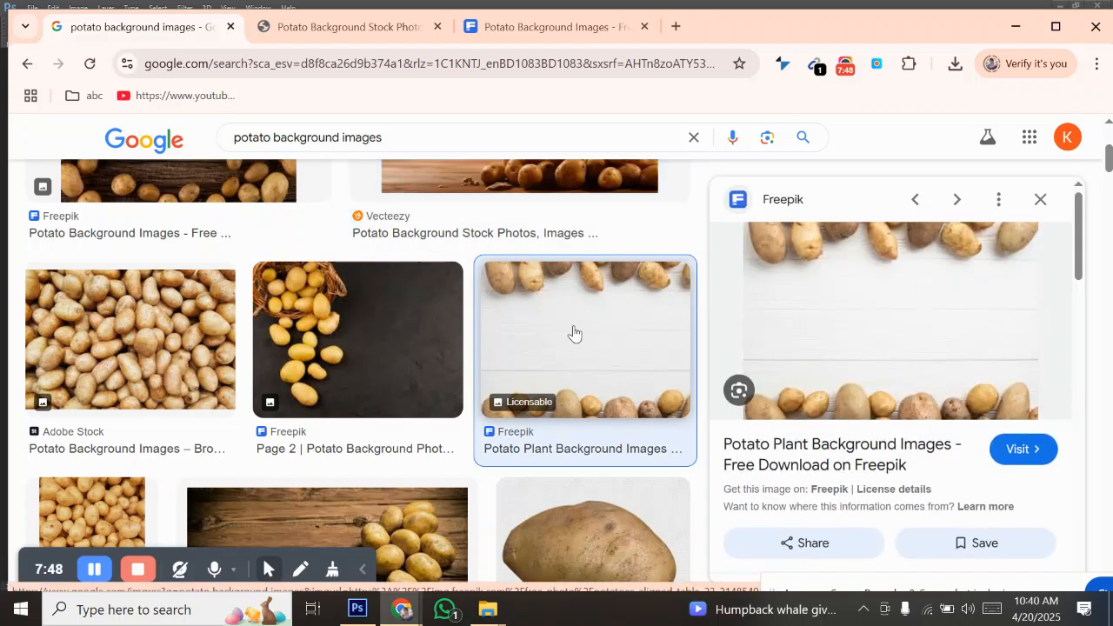
click(1029, 450)
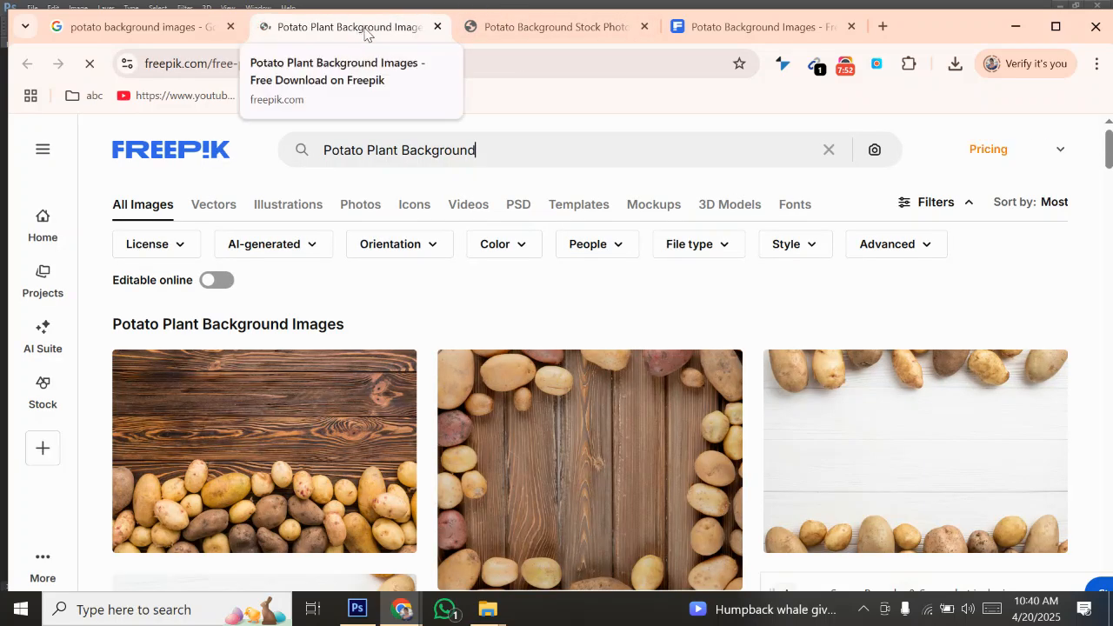
scroll(264, 400, down, 1)
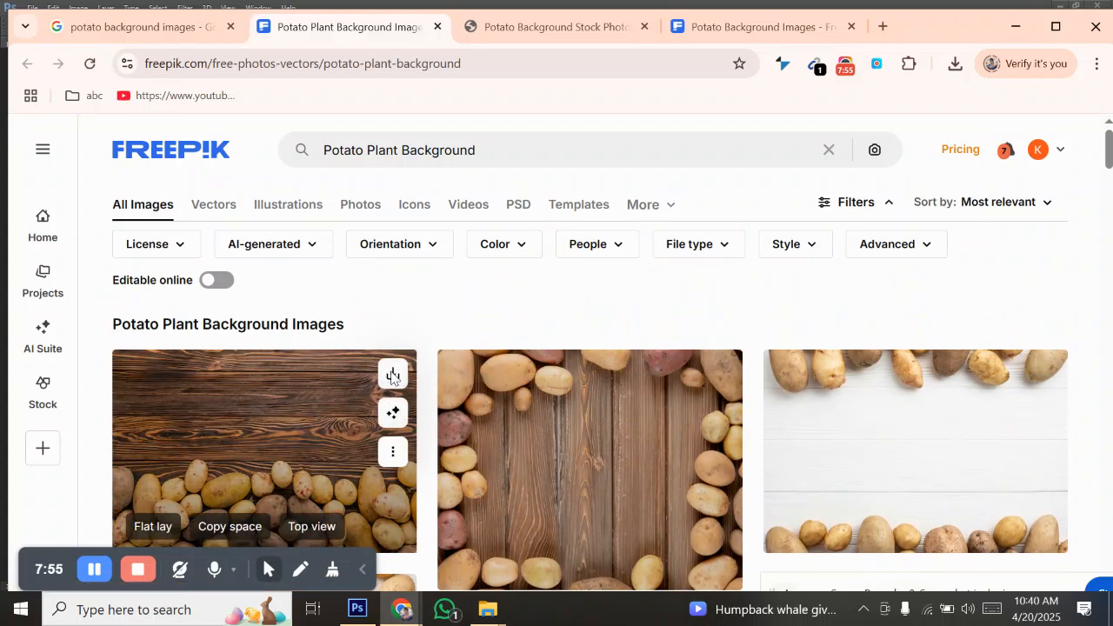
click(392, 375)
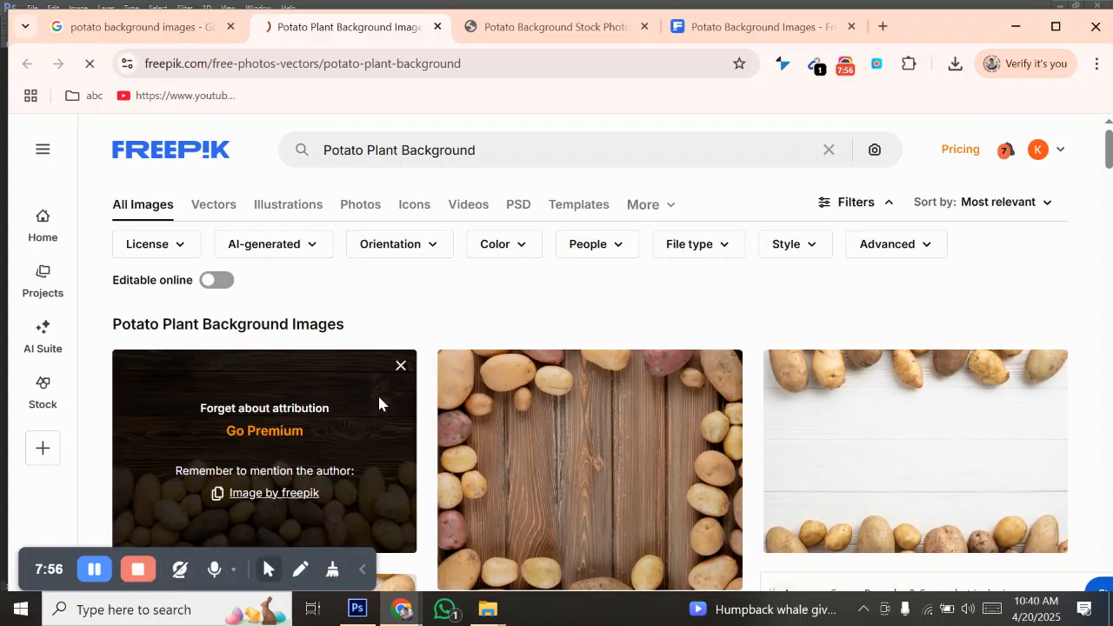
click(956, 65)
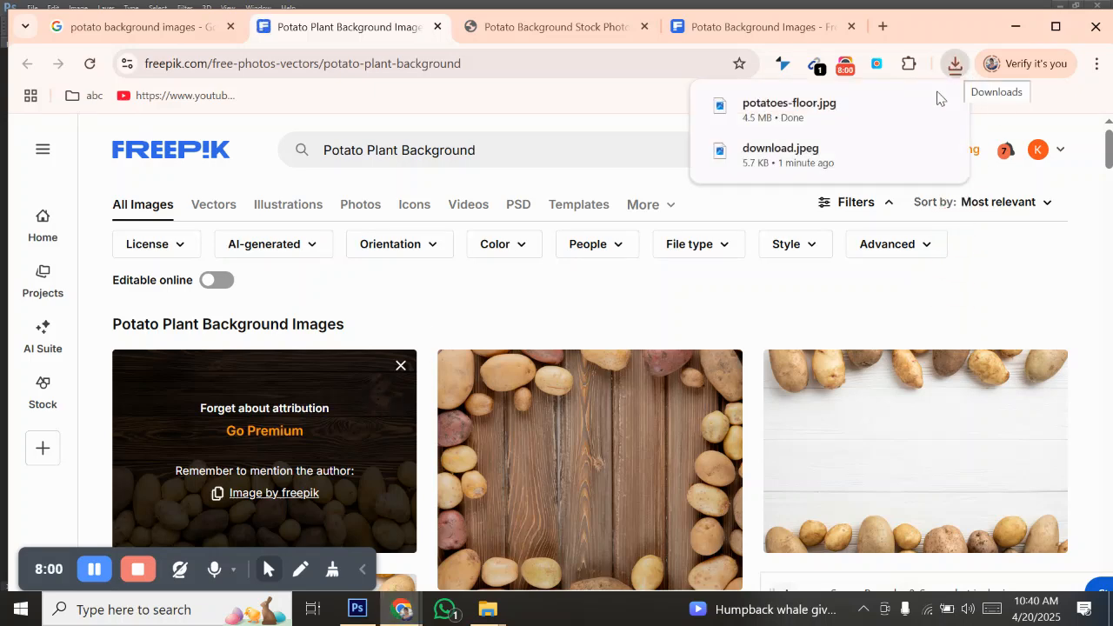
Switch to Photoshop and place the potatoes-floor image from the Downloads folder into the potato pack document
click(358, 609)
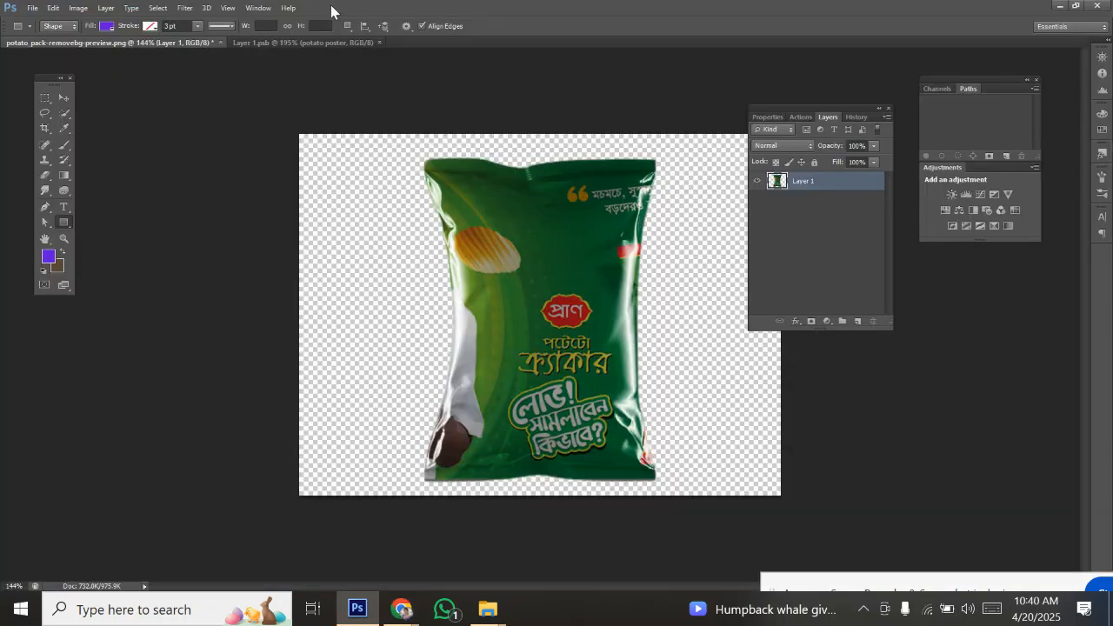
click(32, 9)
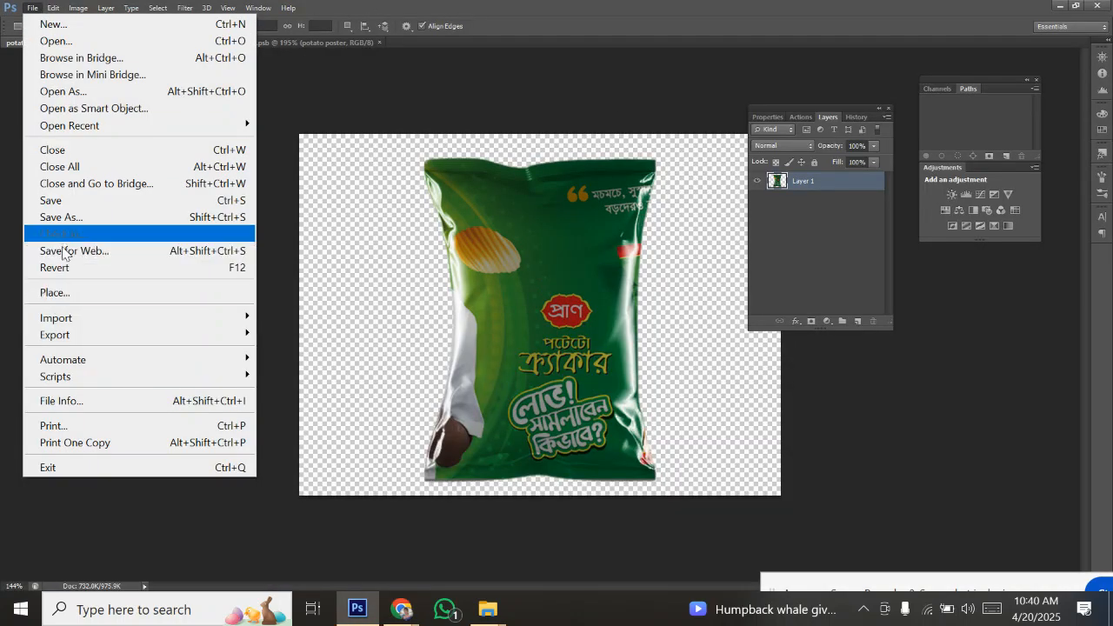
click(53, 293)
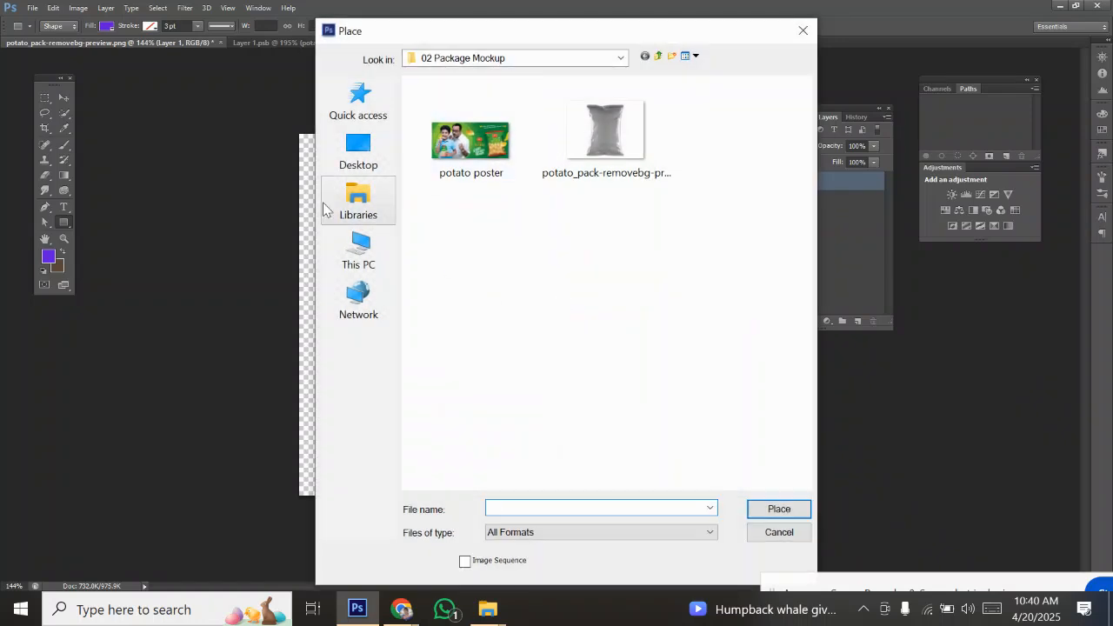
click(358, 152)
click(359, 213)
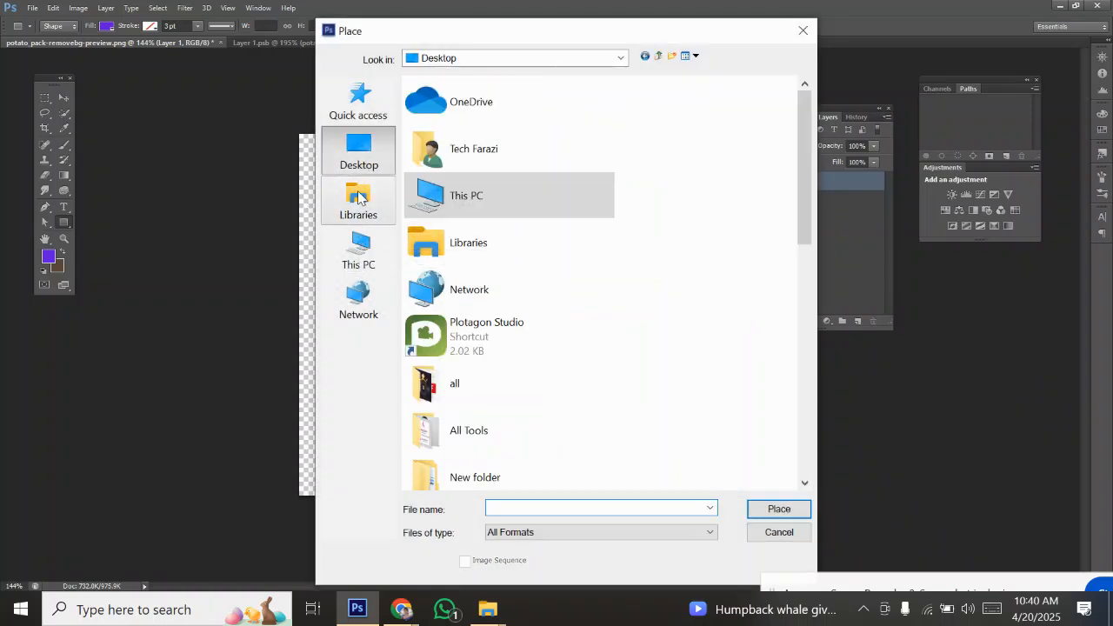
click(358, 246)
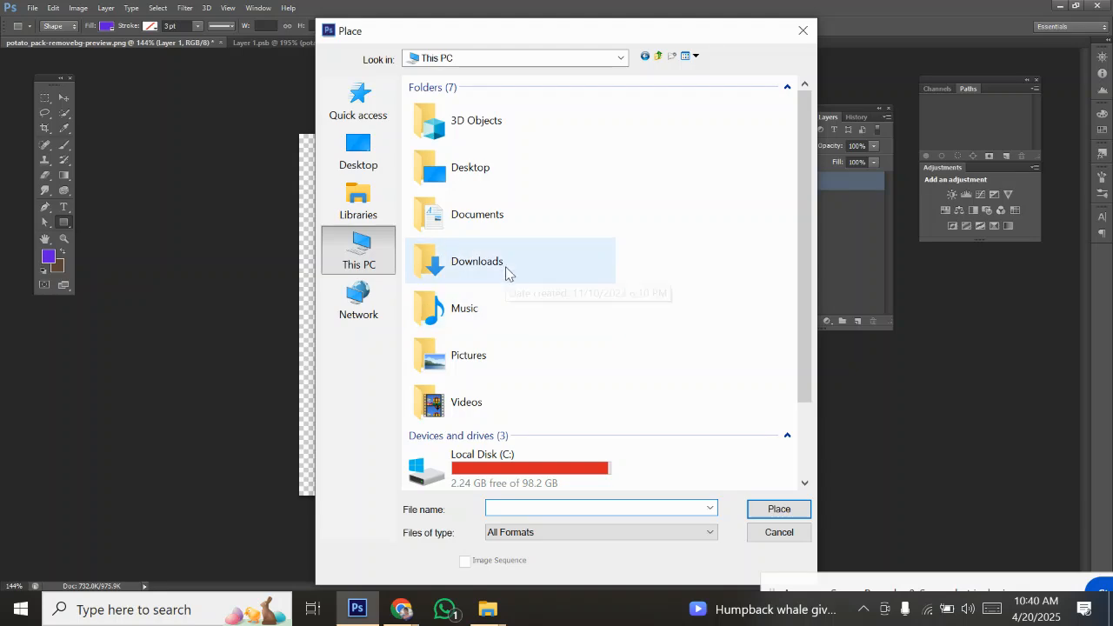
double_click(509, 271)
click(557, 182)
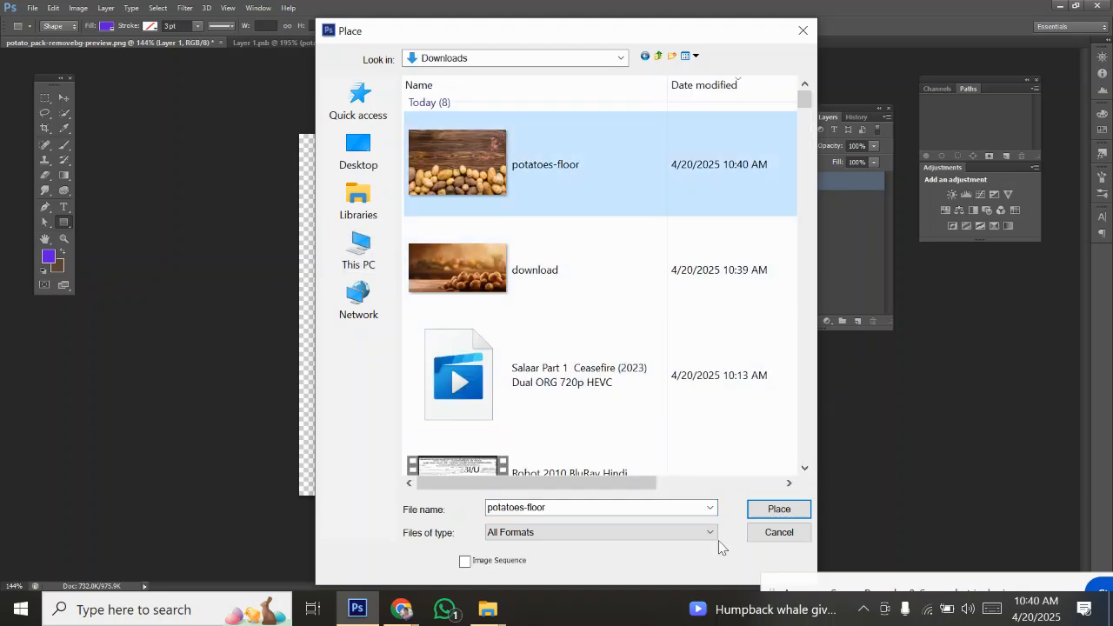
click(789, 509)
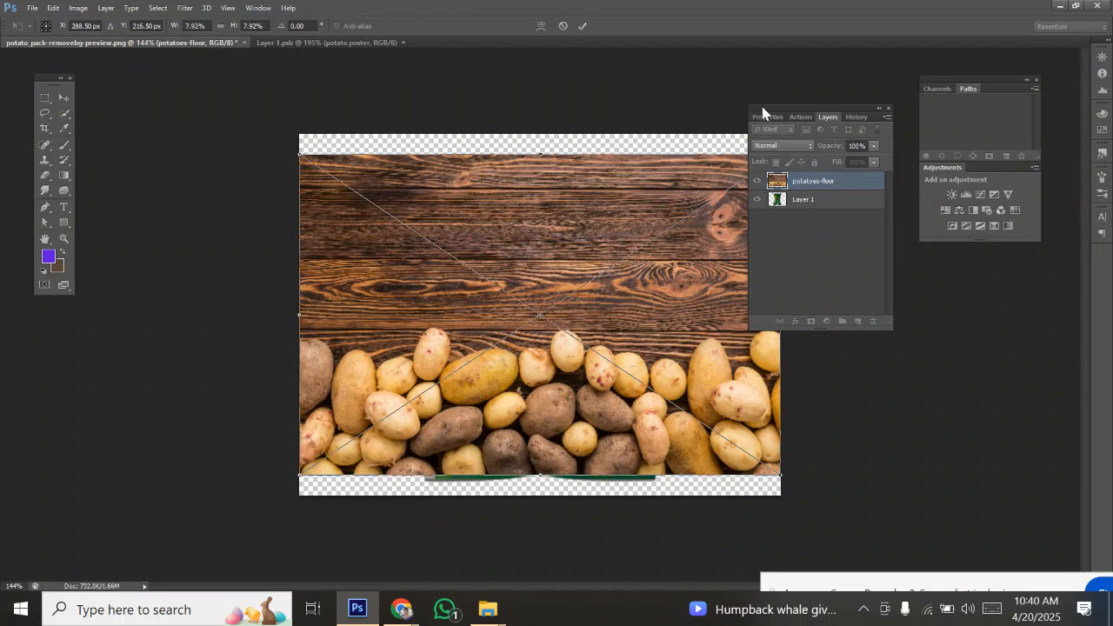
Scale the placed potatoes-floor photo to about 11.7% and position it to cover the canvas with the potatoes along its lower edge
drag(814, 123, 949, 297)
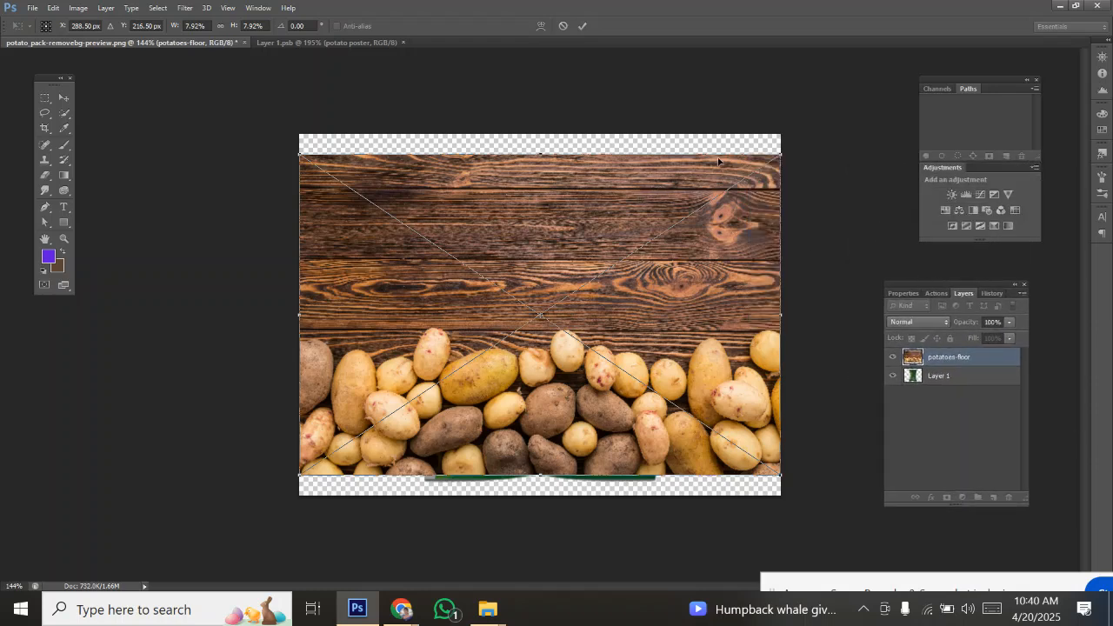
drag(778, 155, 878, 90)
drag(585, 265, 585, 304)
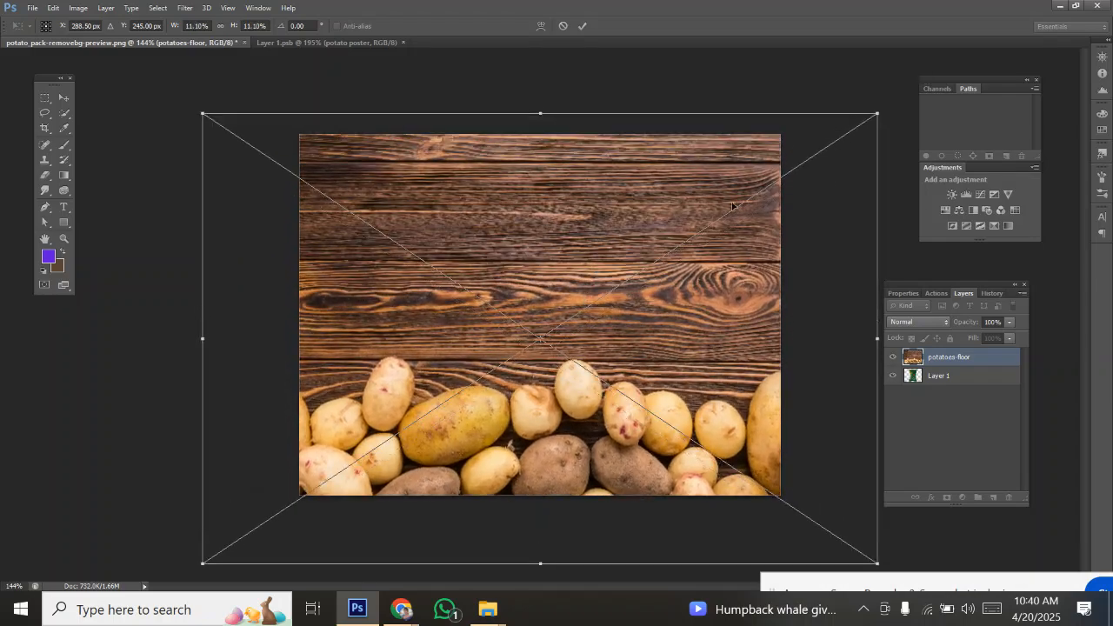
drag(878, 115, 897, 101)
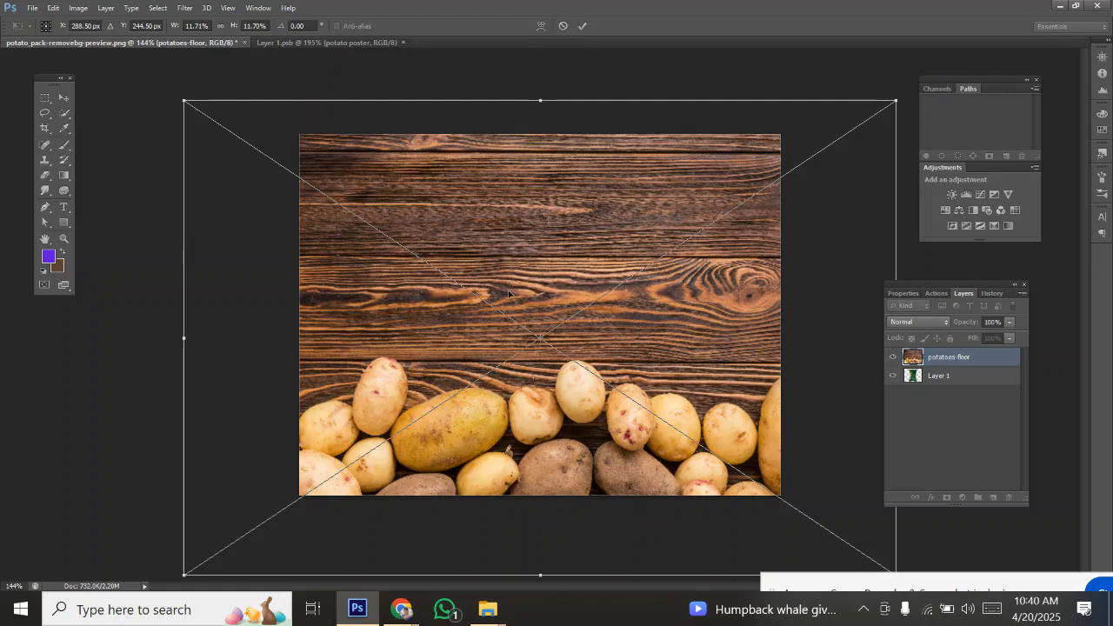
drag(507, 290, 507, 304)
drag(638, 126, 647, 145)
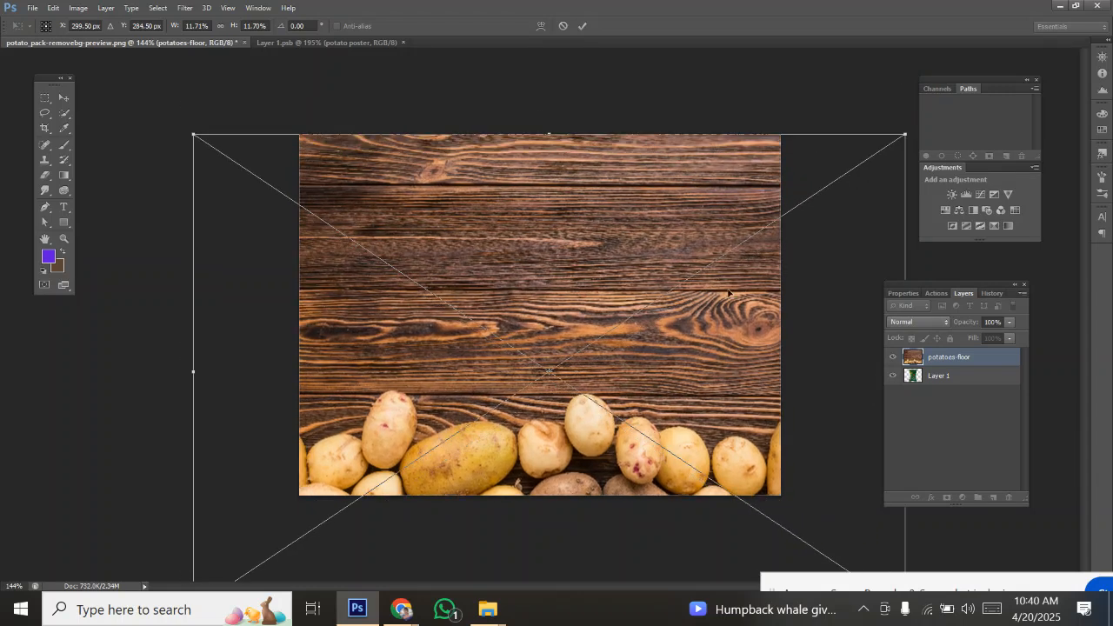
click(584, 28)
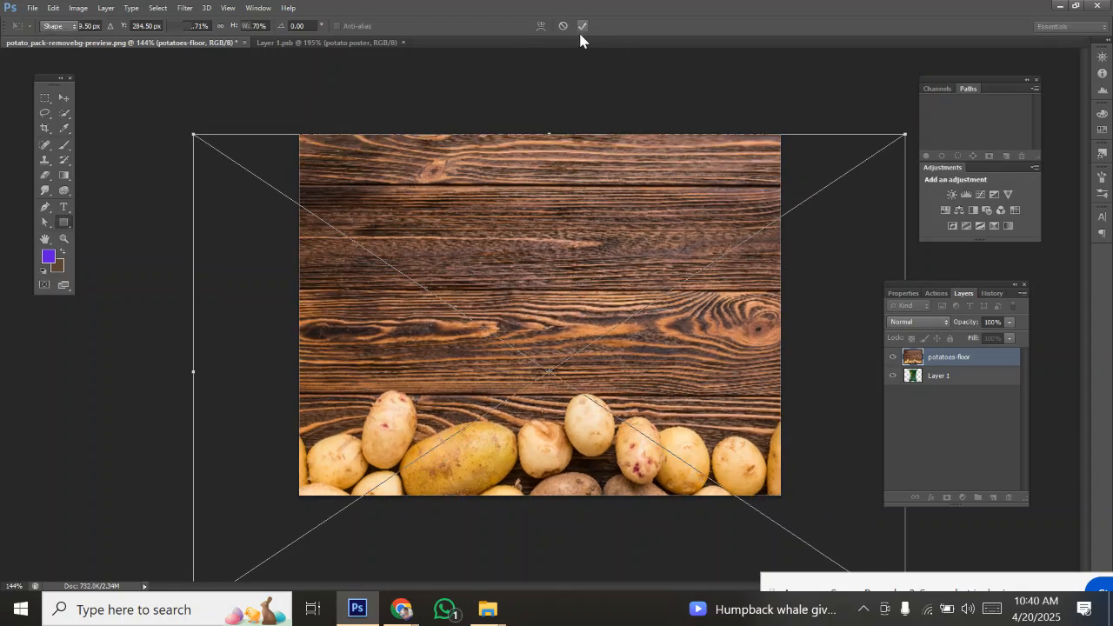
Bring the pack layer above the potatoes-floor photo, scale it to about 66%, and position it on the planks above the potatoes
click(950, 379)
drag(949, 381, 971, 360)
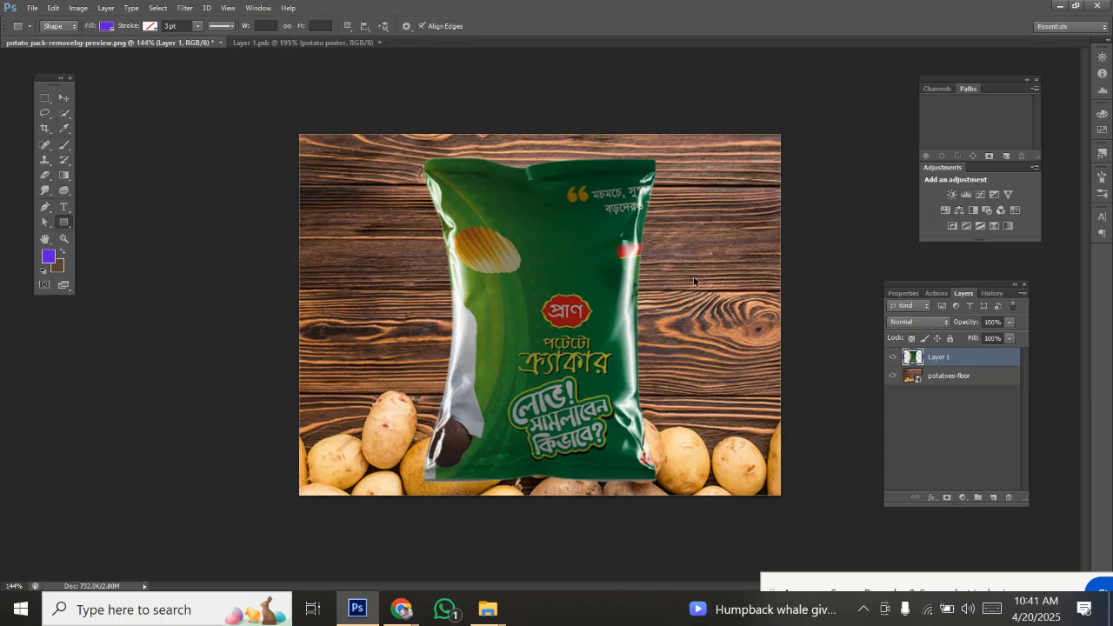
key(ctrl+t)
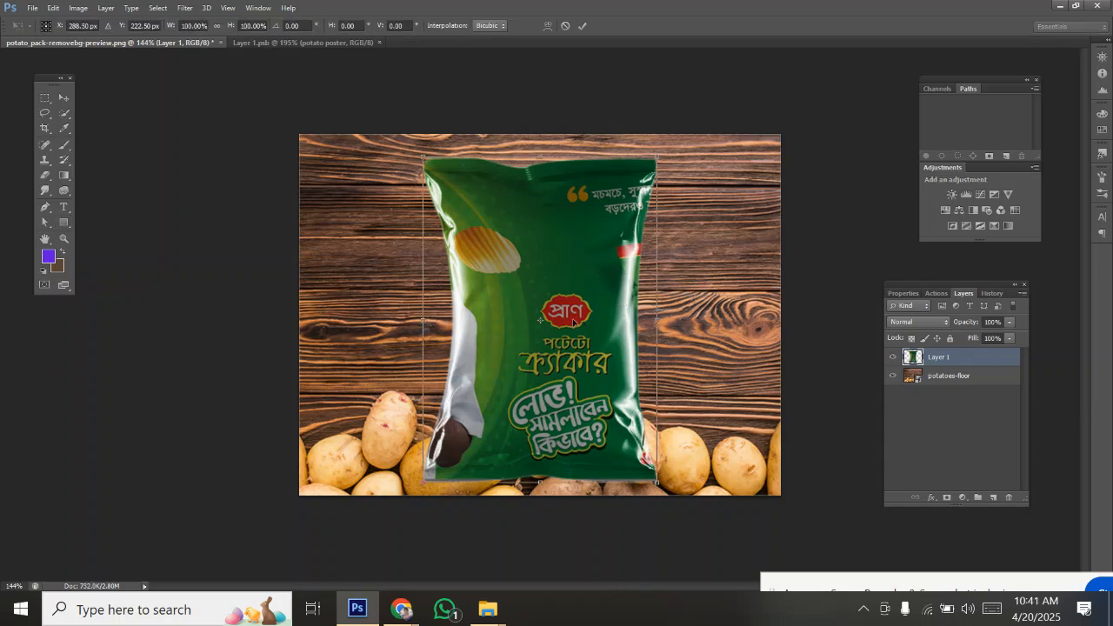
drag(574, 323, 574, 254)
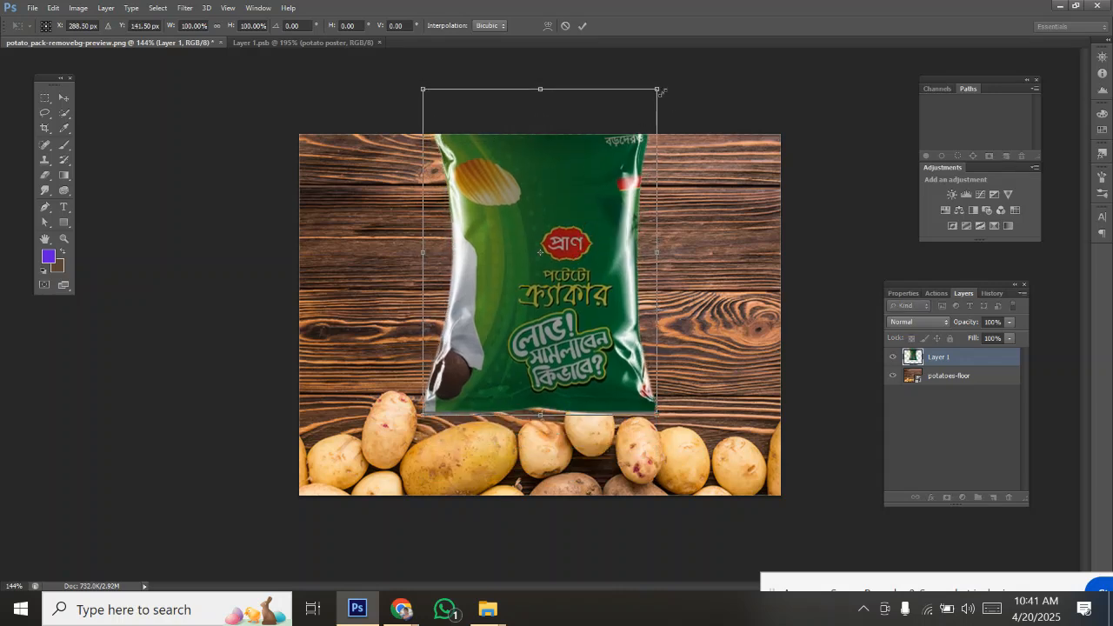
drag(658, 89, 635, 153)
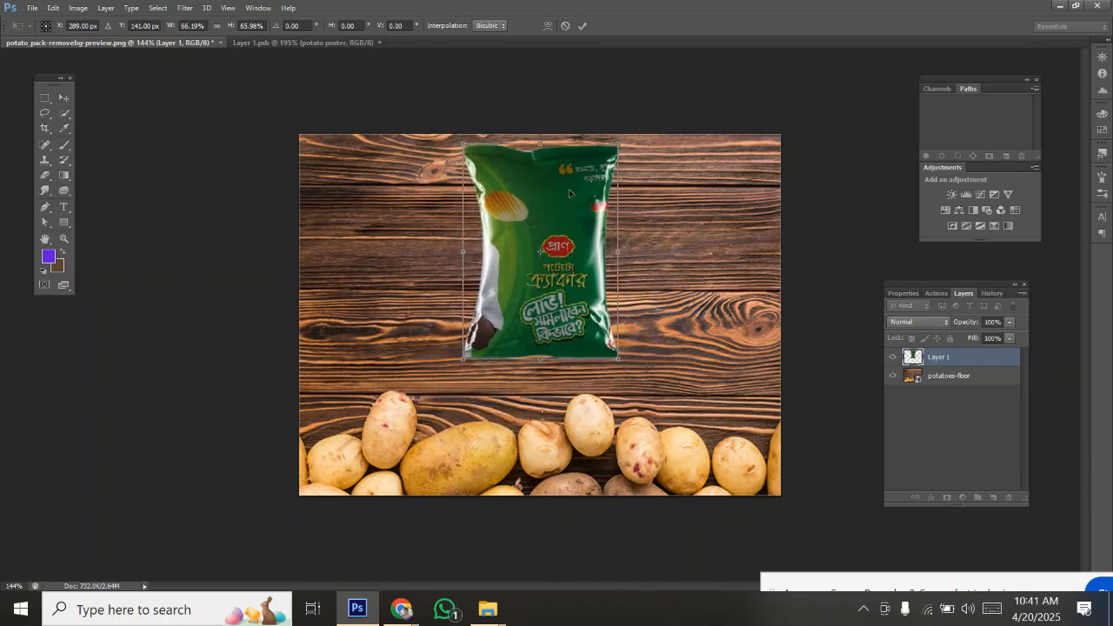
drag(568, 182, 564, 209)
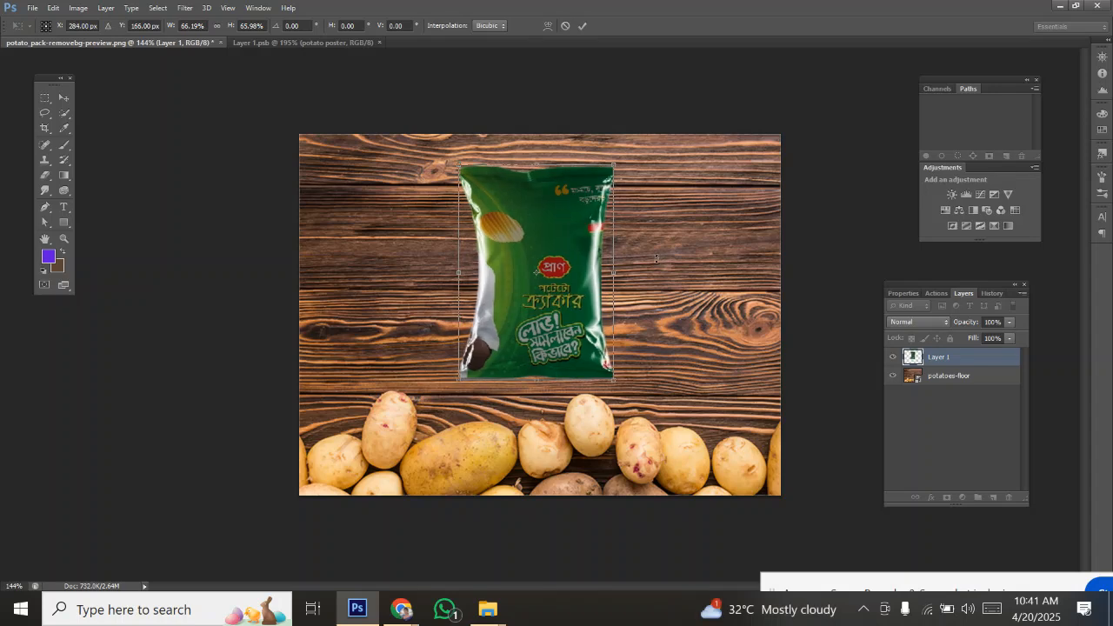
click(583, 25)
key(u)
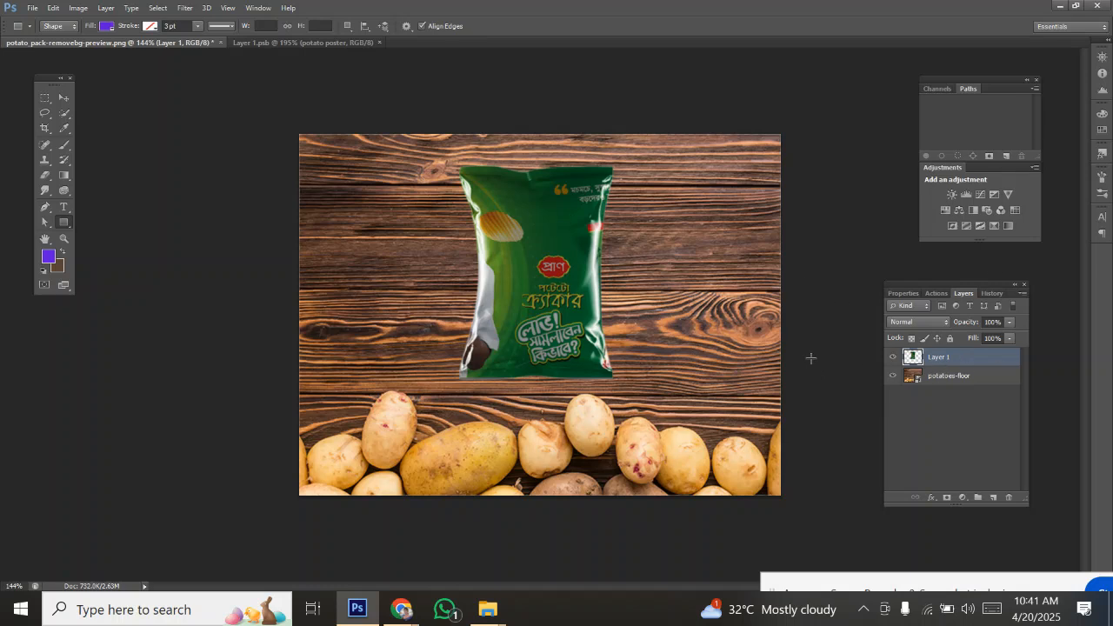
Delete the potatoes-floor layer and enlarge the pack to about 143.5%, centring it roughly on the canvas
click(952, 376)
key(Delete)
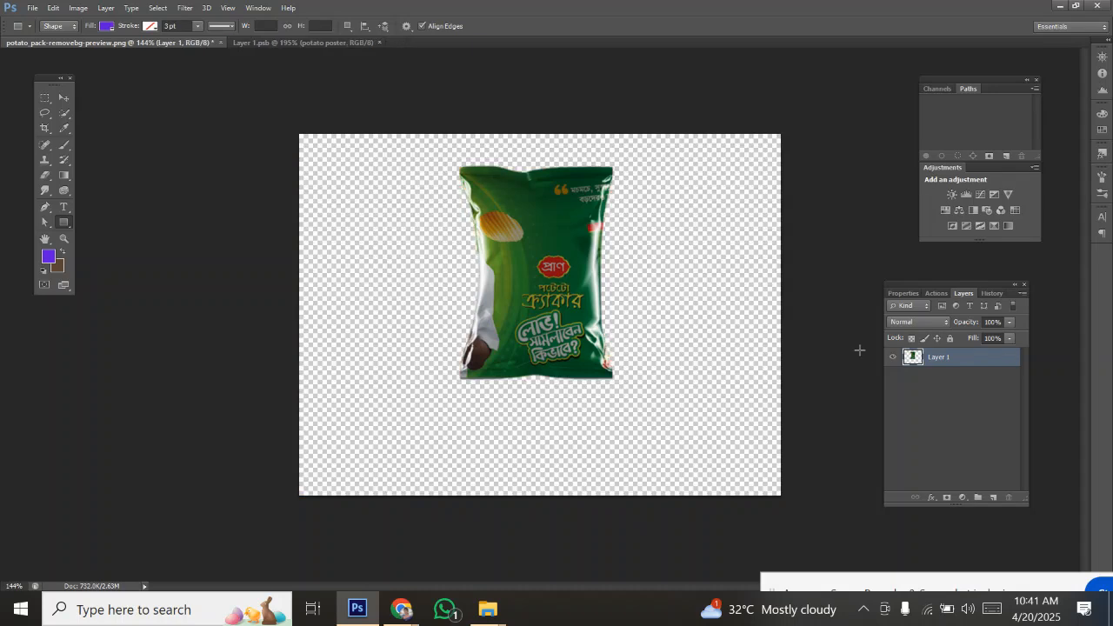
key(ctrl+t)
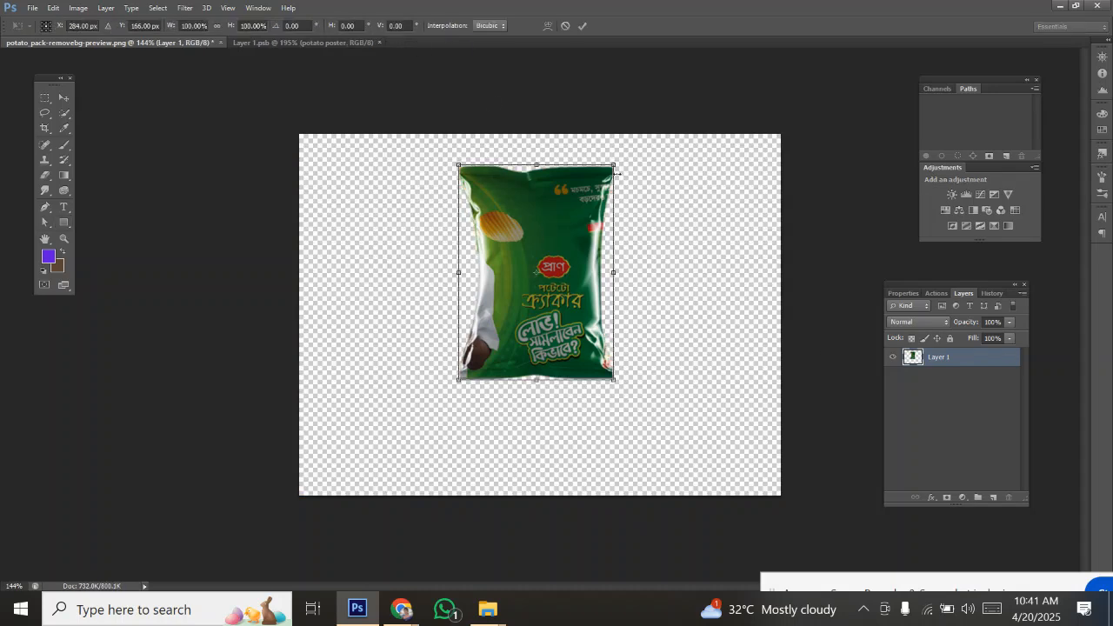
drag(617, 163, 658, 118)
drag(571, 217, 566, 254)
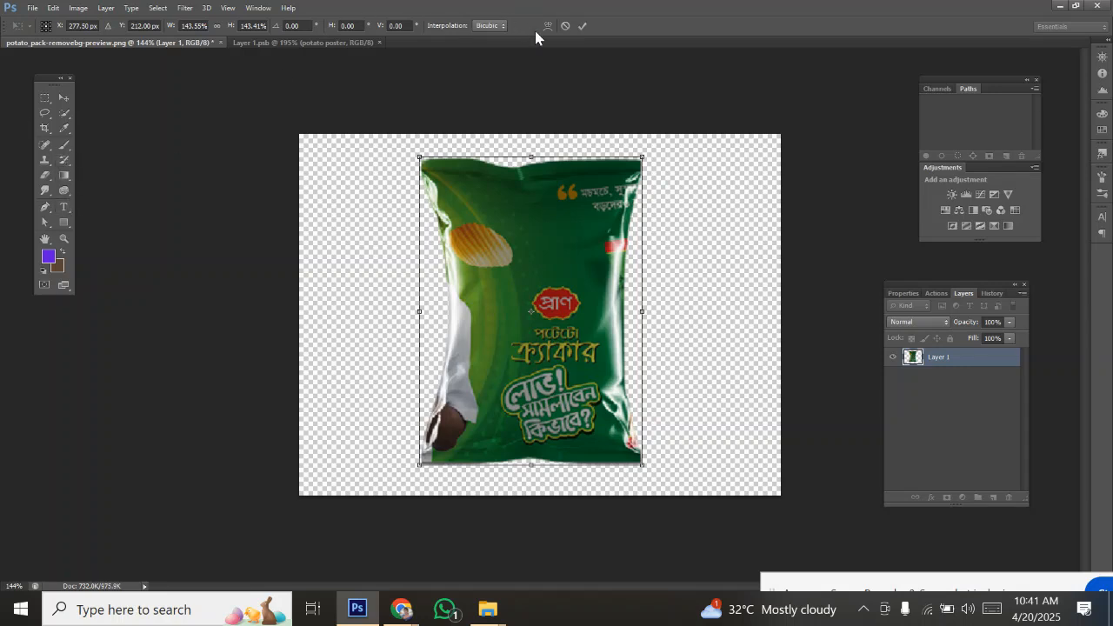
click(583, 26)
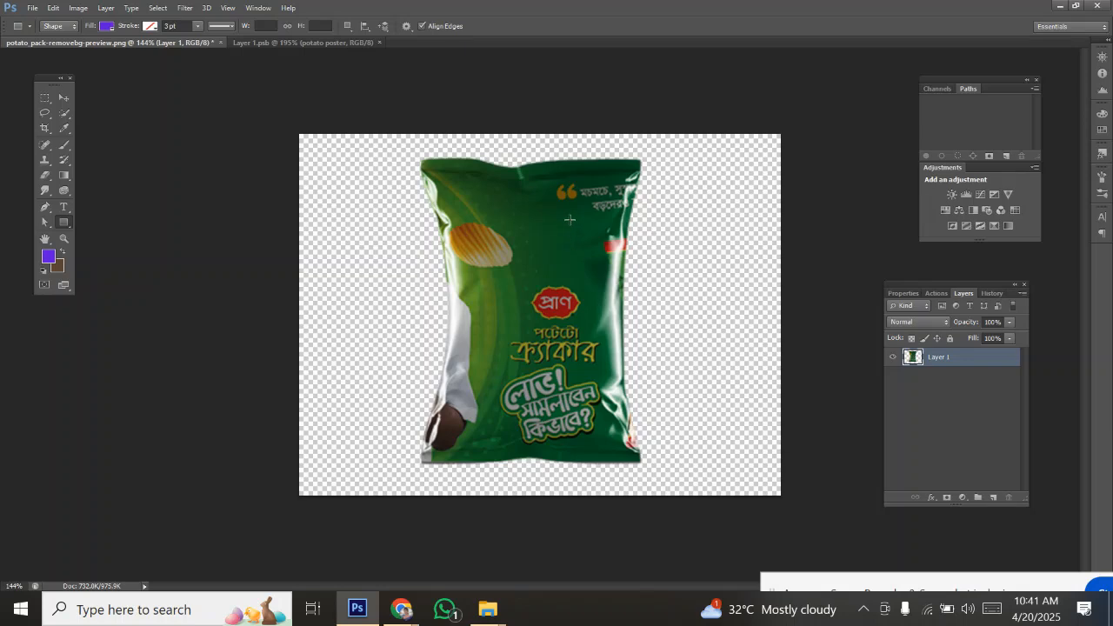
Draw a rectangle of about 694 × 475 px covering the whole canvas, fill it red, and move the pack layer above it
scroll(579, 221, up, 4)
scroll(582, 221, down, 3)
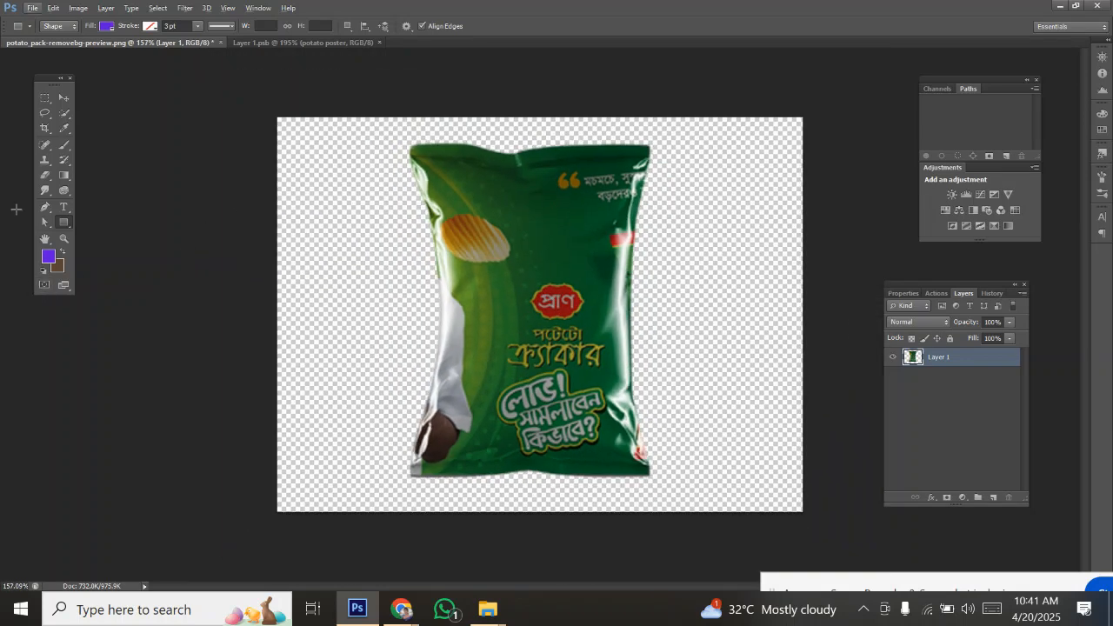
drag(236, 96, 869, 530)
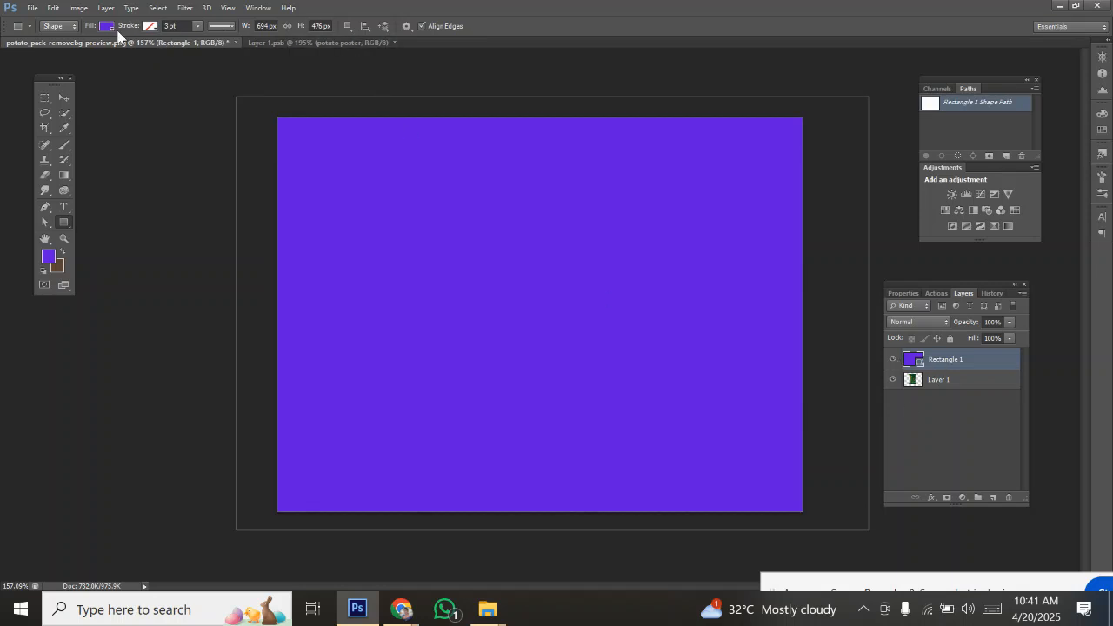
click(107, 27)
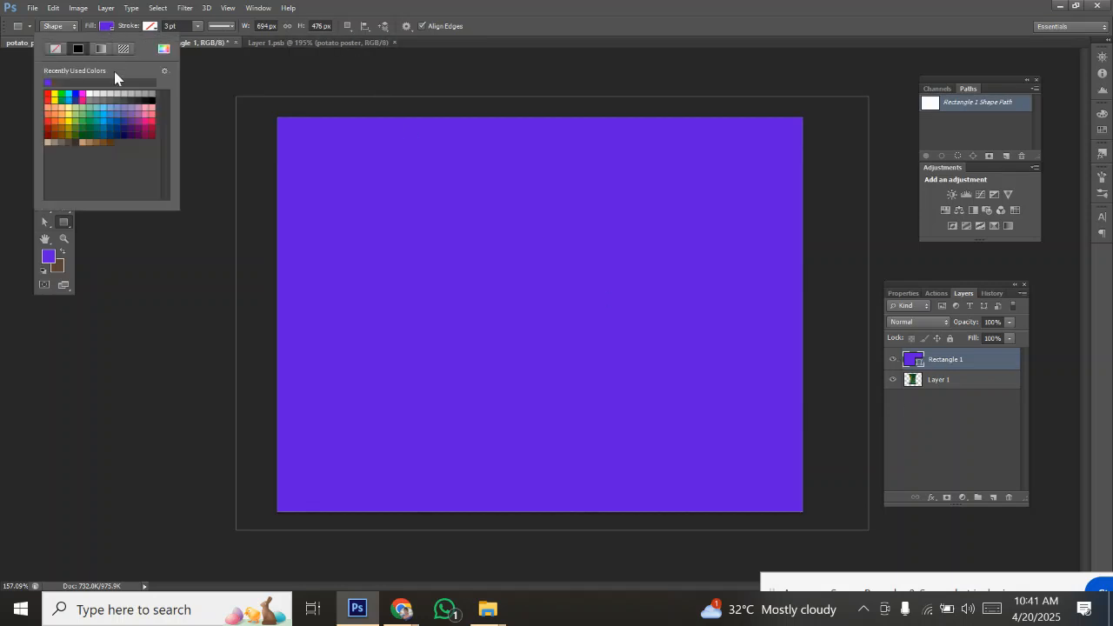
click(47, 95)
drag(970, 385, 959, 357)
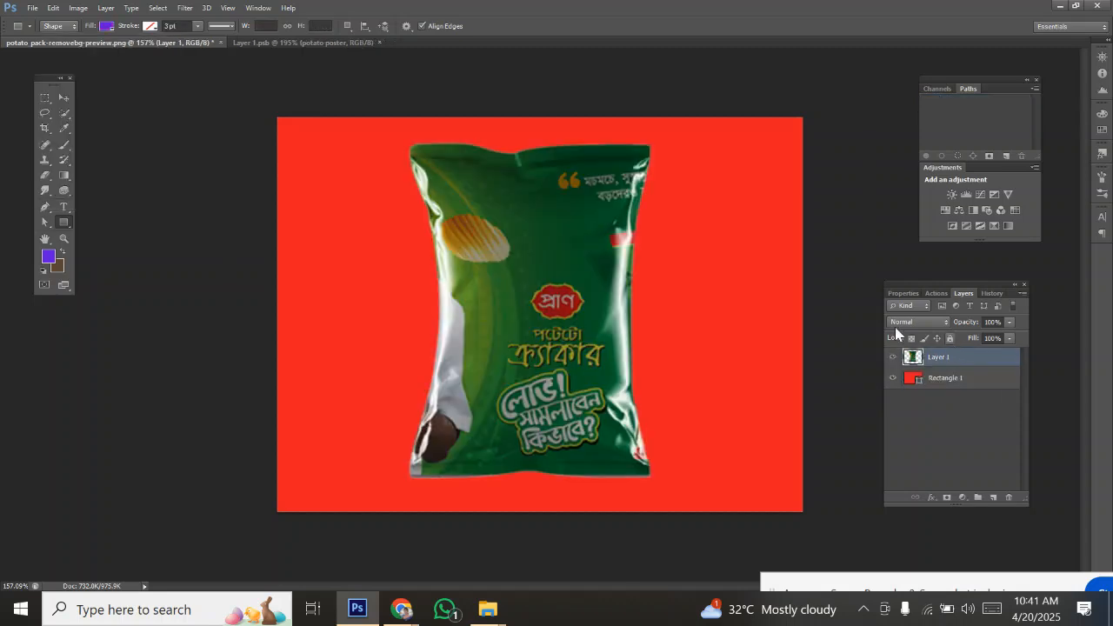
Inspect the pack's shading and edges against the red background, and revert to the separate design and blank pack layers
scroll(588, 195, up, 8)
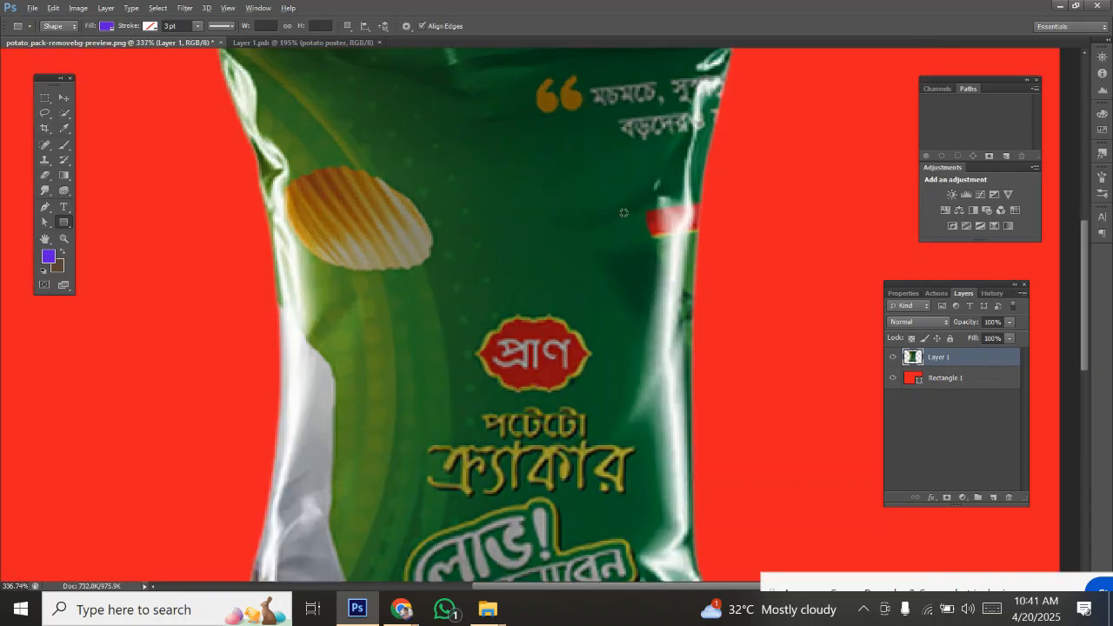
scroll(623, 214, down, 4)
drag(614, 191, 592, 233)
scroll(621, 318, up, 5)
scroll(591, 231, down, 6)
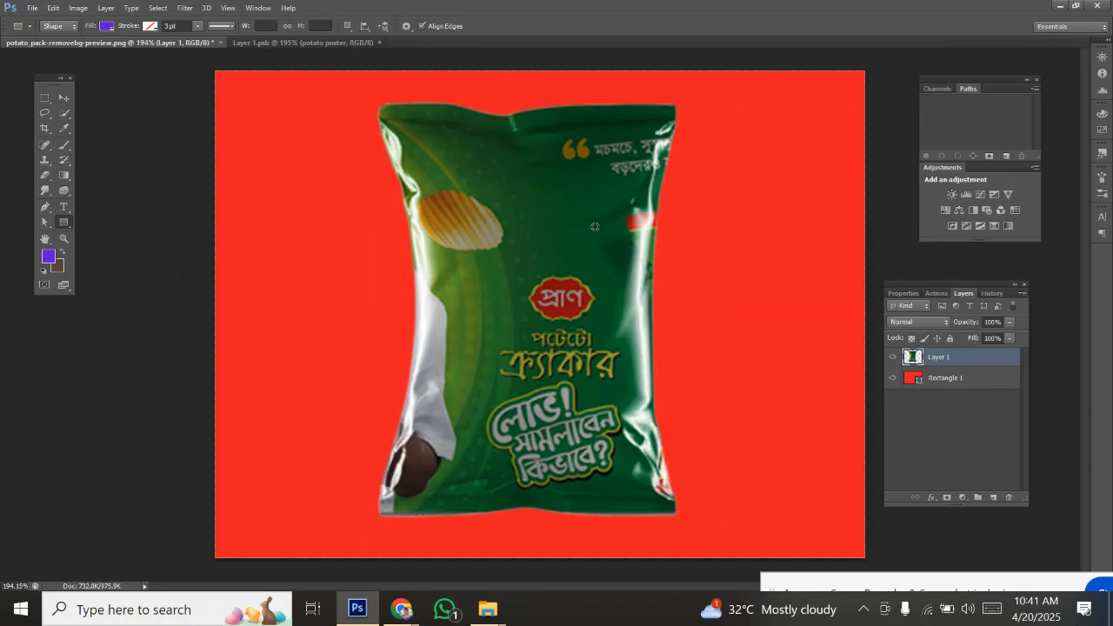
scroll(592, 230, up, 2)
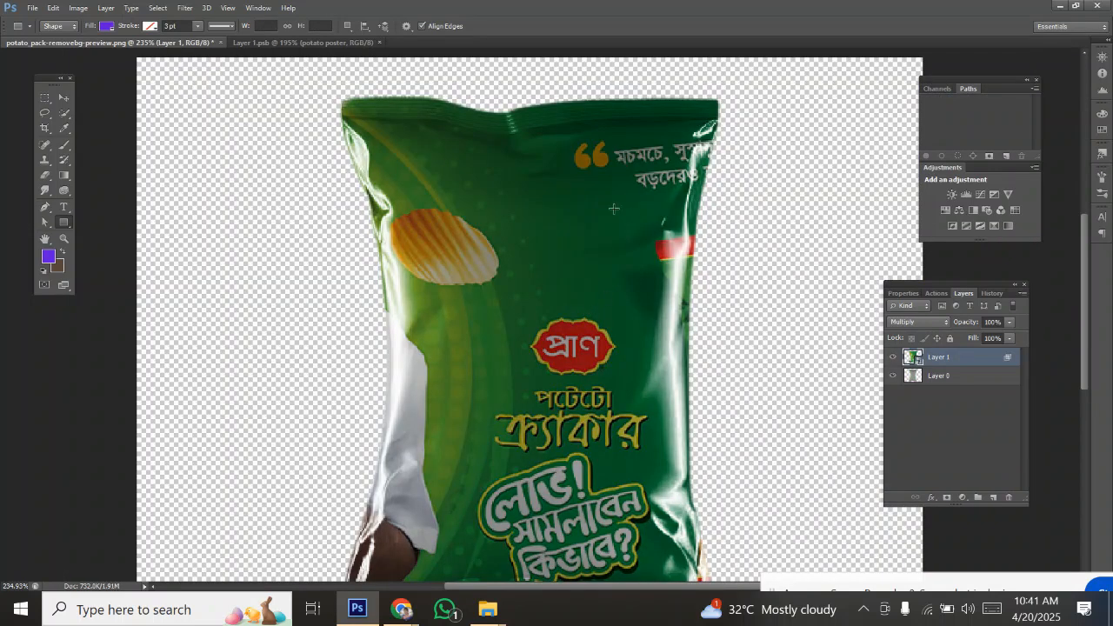
scroll(614, 209, down, 2)
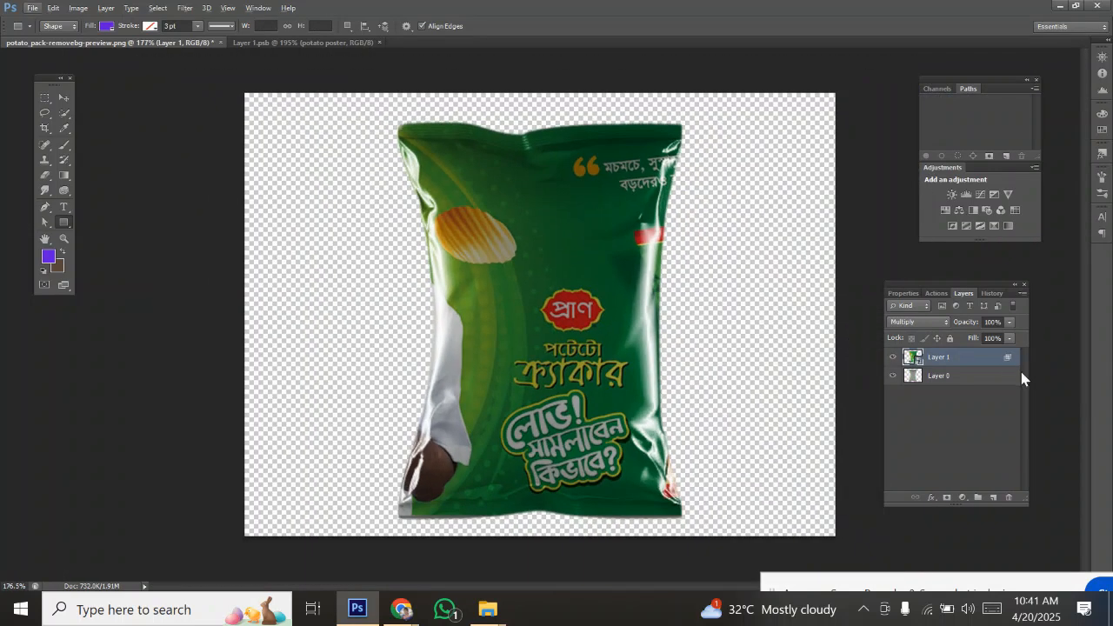
Lighten the upper part of the blank pack layer, Layer 0, with the Dodge Tool at brush size 300, Midtones and 50% exposure
click(941, 378)
click(947, 357)
click(977, 381)
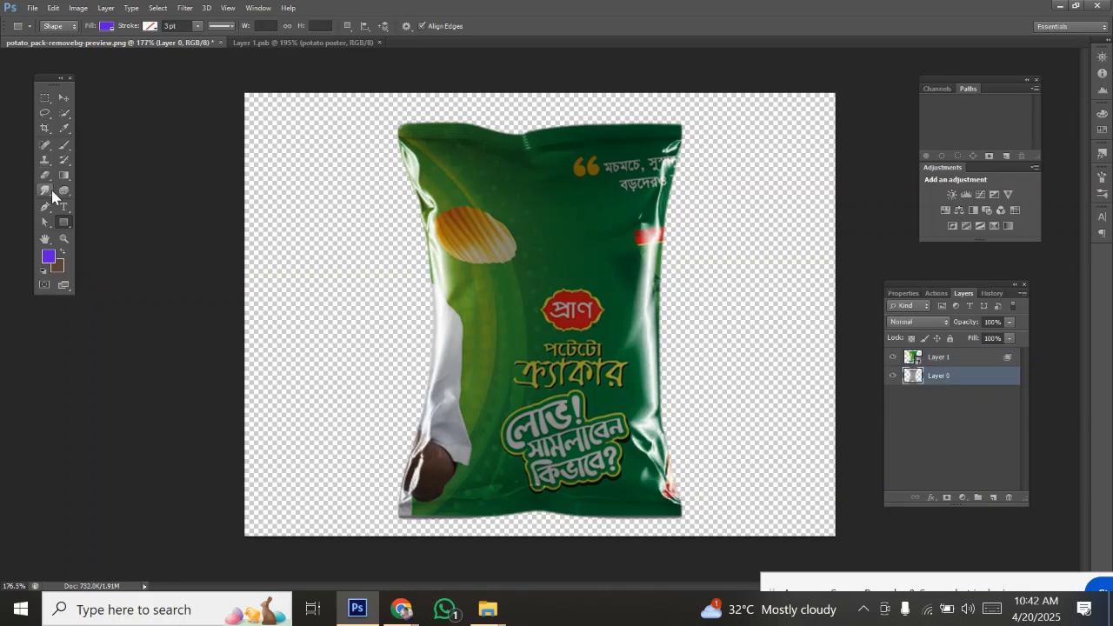
click(63, 193)
click(112, 189)
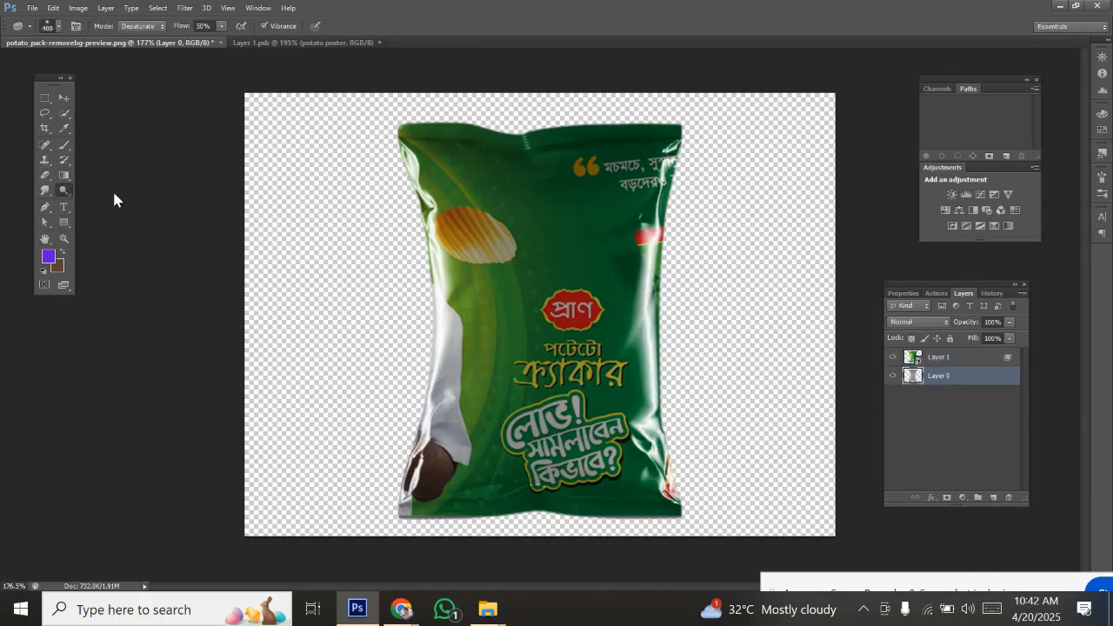
right_click(65, 195)
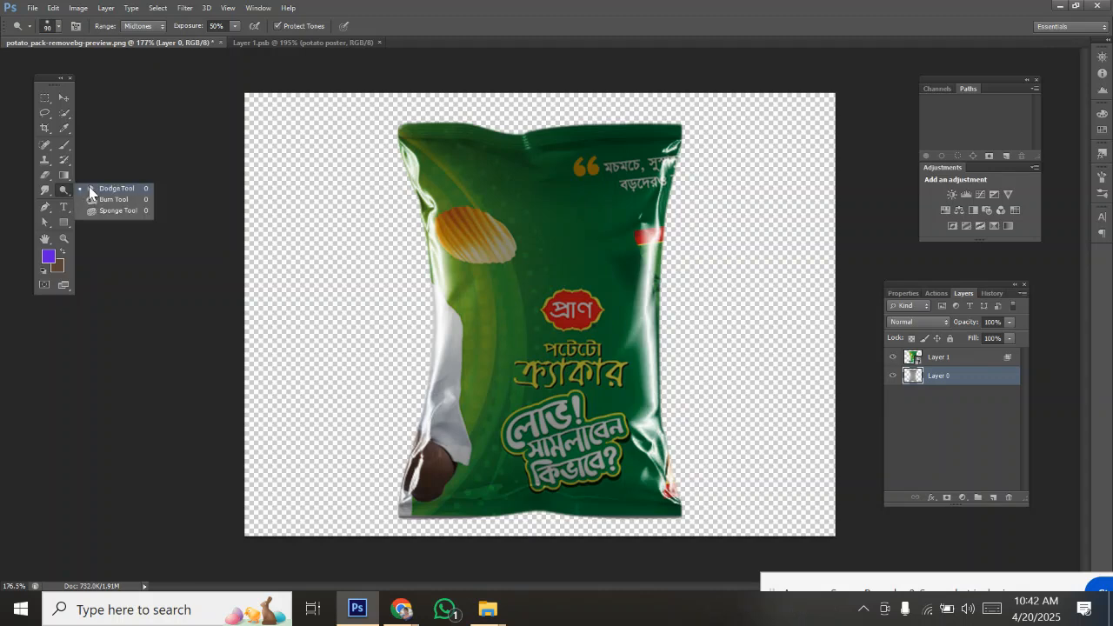
click(90, 188)
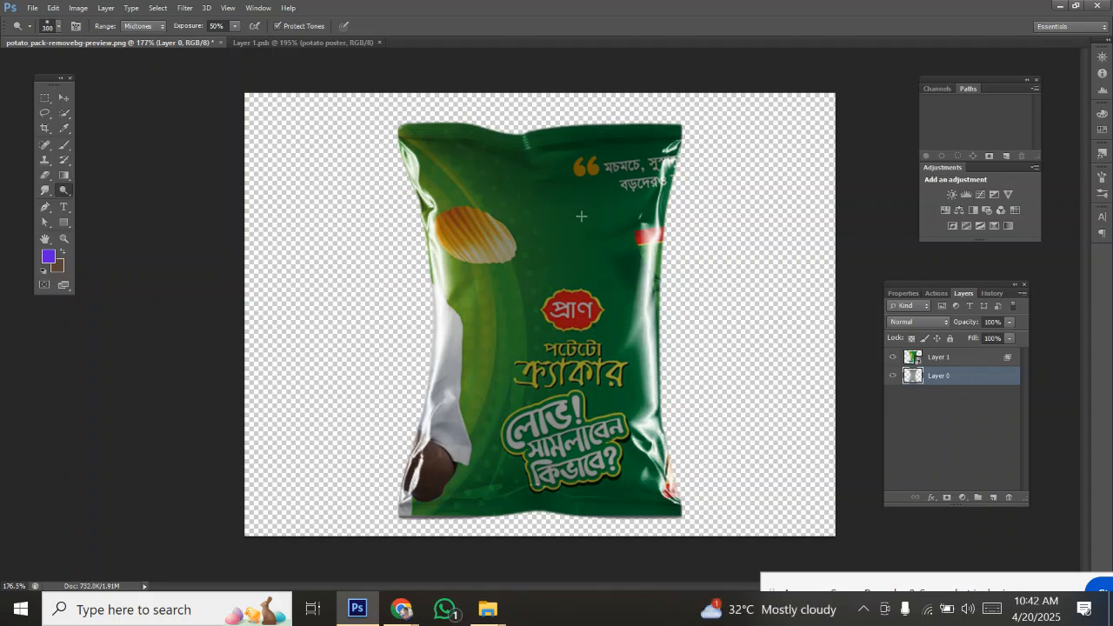
drag(581, 217, 500, 158)
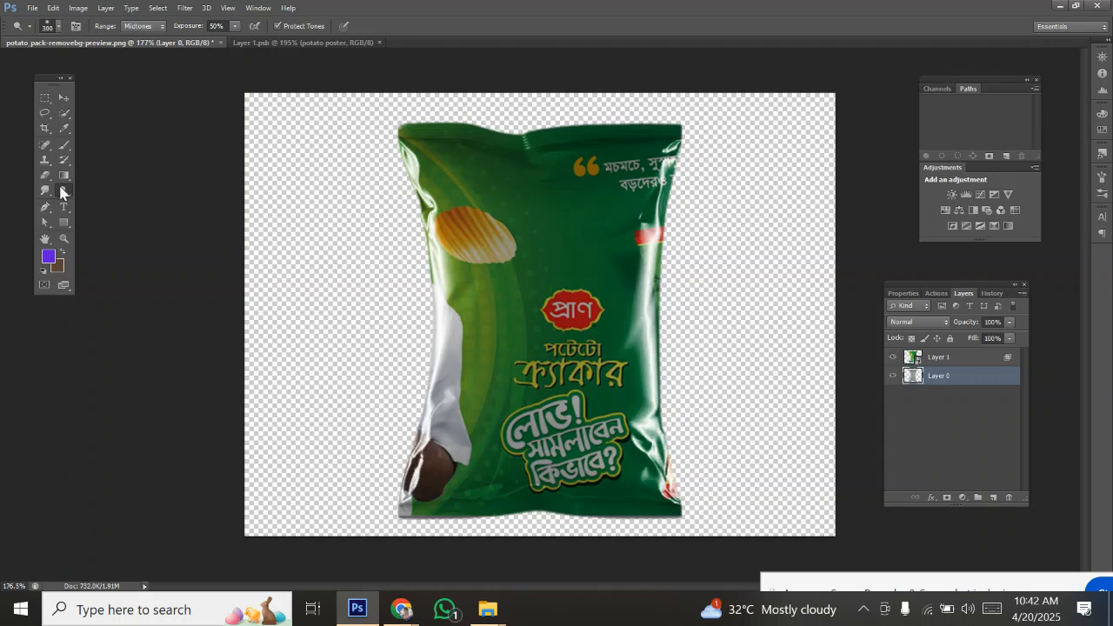
Reduce the Dodge Tool's brush size to 162 and lighten the middle and side areas of the blank pack on Layer 0
drag(61, 192, 106, 191)
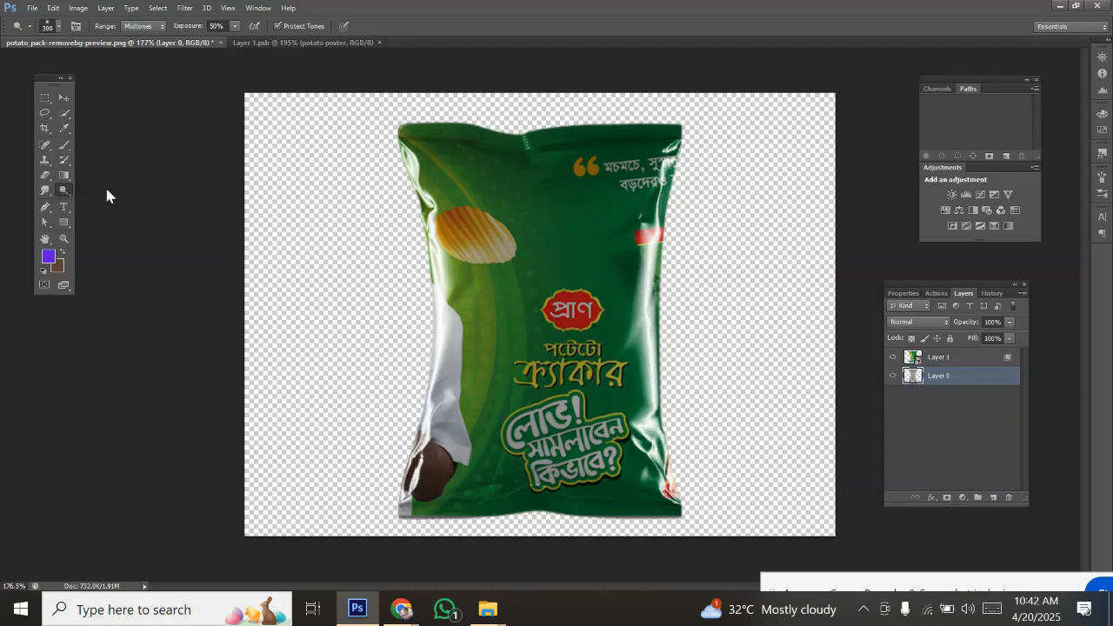
click(62, 27)
mouse_move(83, 63)
mouse_down()
mouse_move(107, 64)
mouse_move(92, 68)
mouse_up()
click(615, 188)
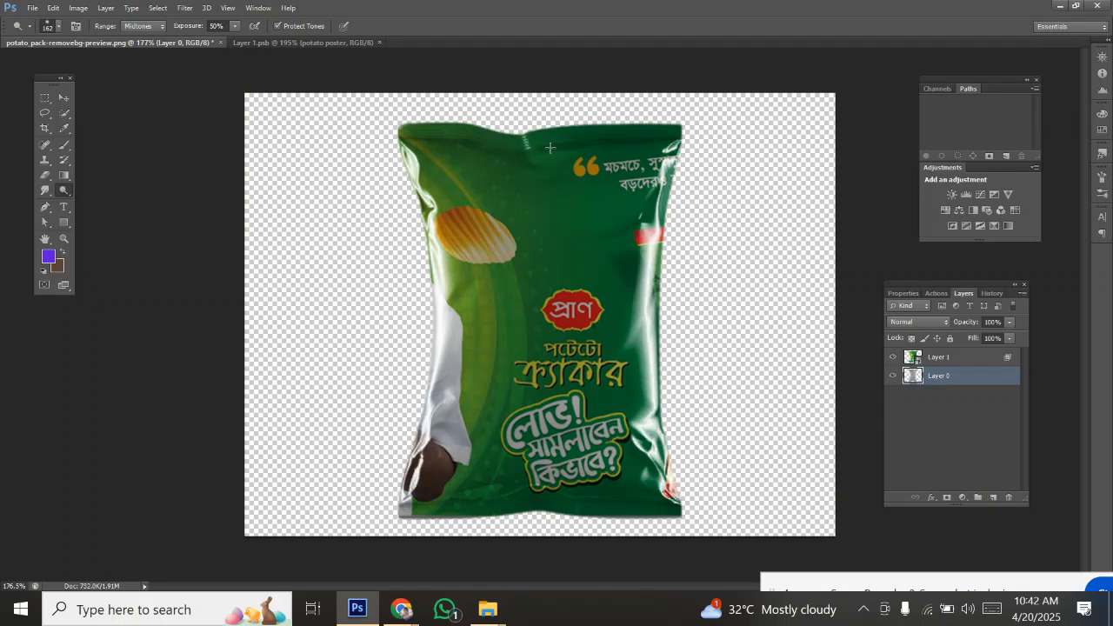
click(625, 318)
click(596, 430)
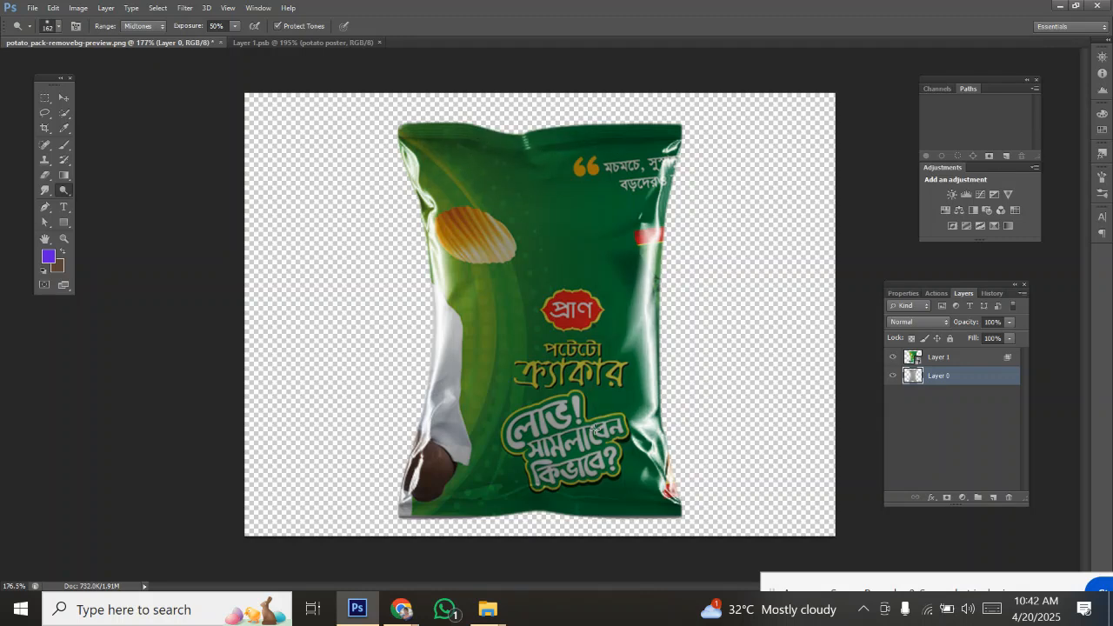
click(617, 357)
click(568, 367)
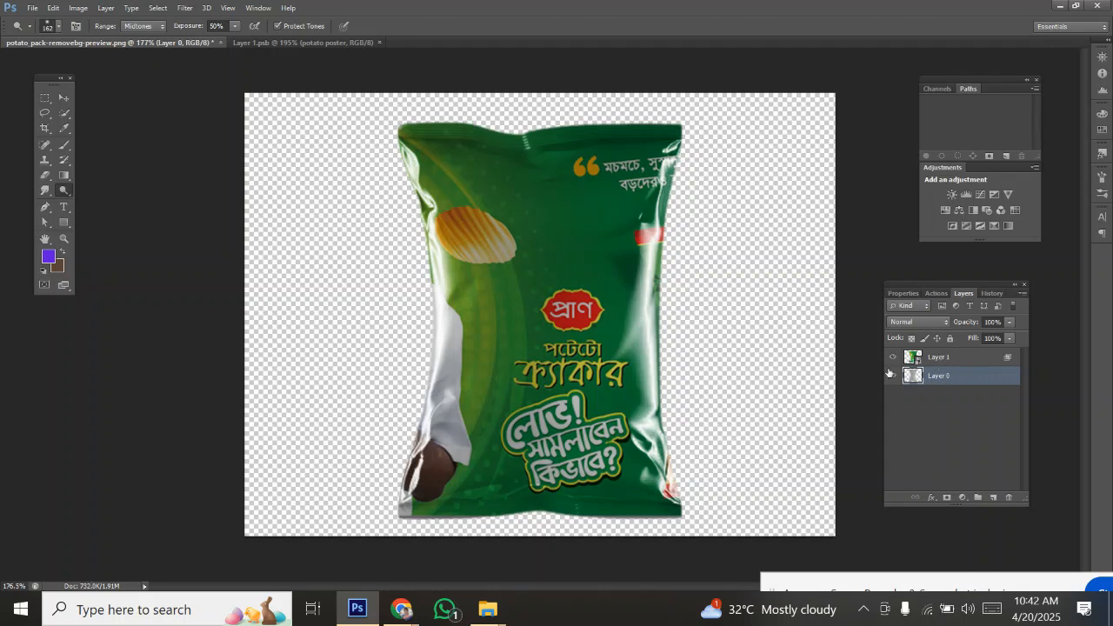
drag(643, 248, 632, 258)
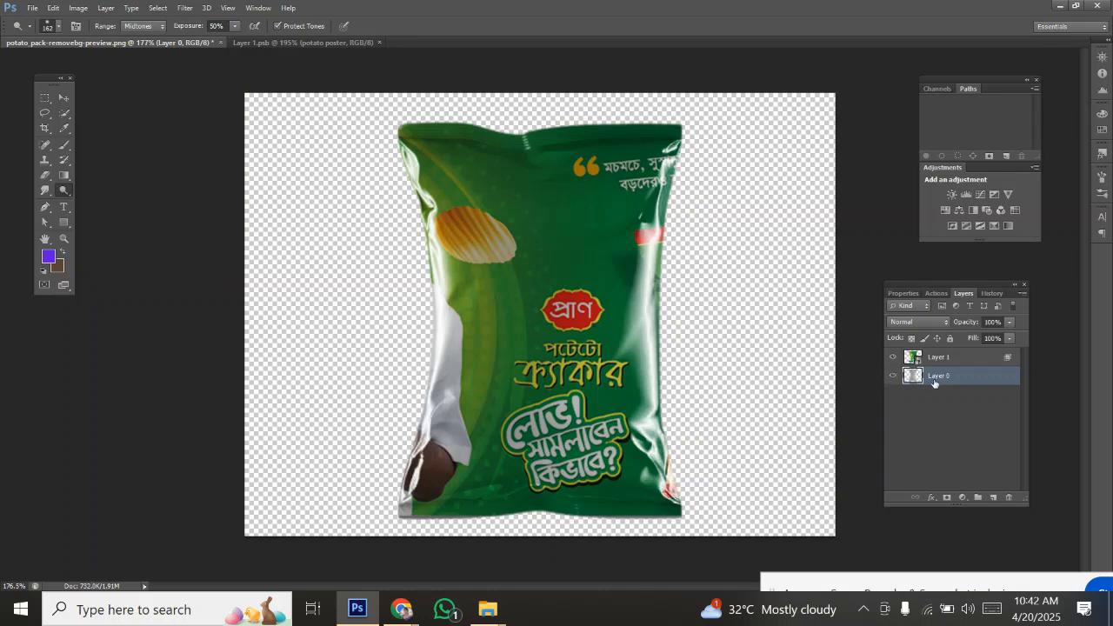
Delete the blank pack layer, Layer 0, from beneath the design with the Move Tool active
click(64, 99)
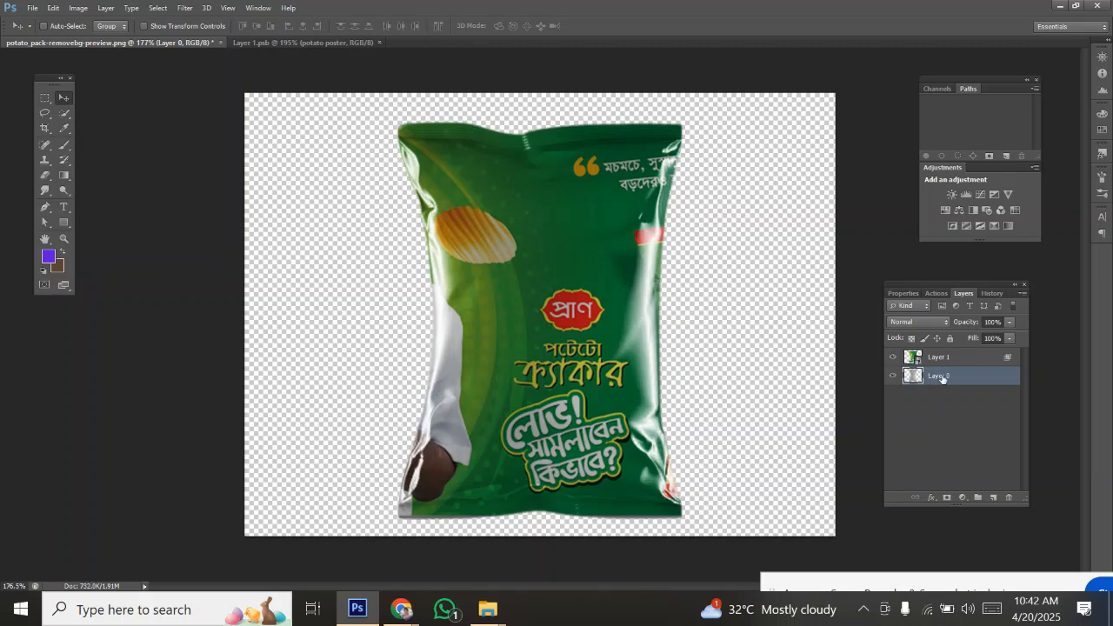
key(Delete)
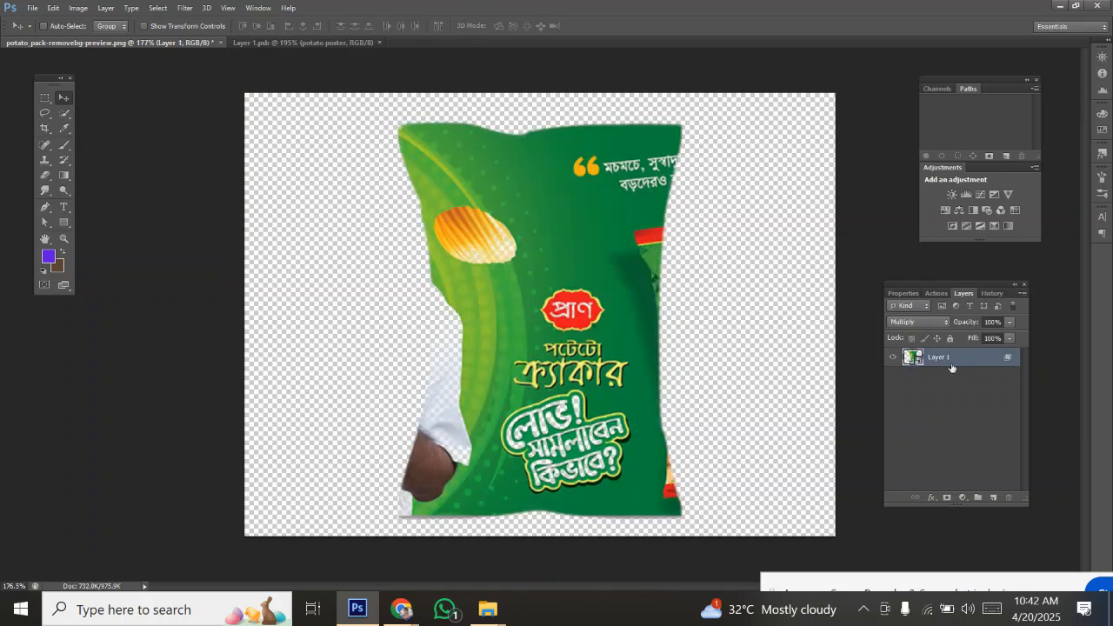
right_click(949, 360)
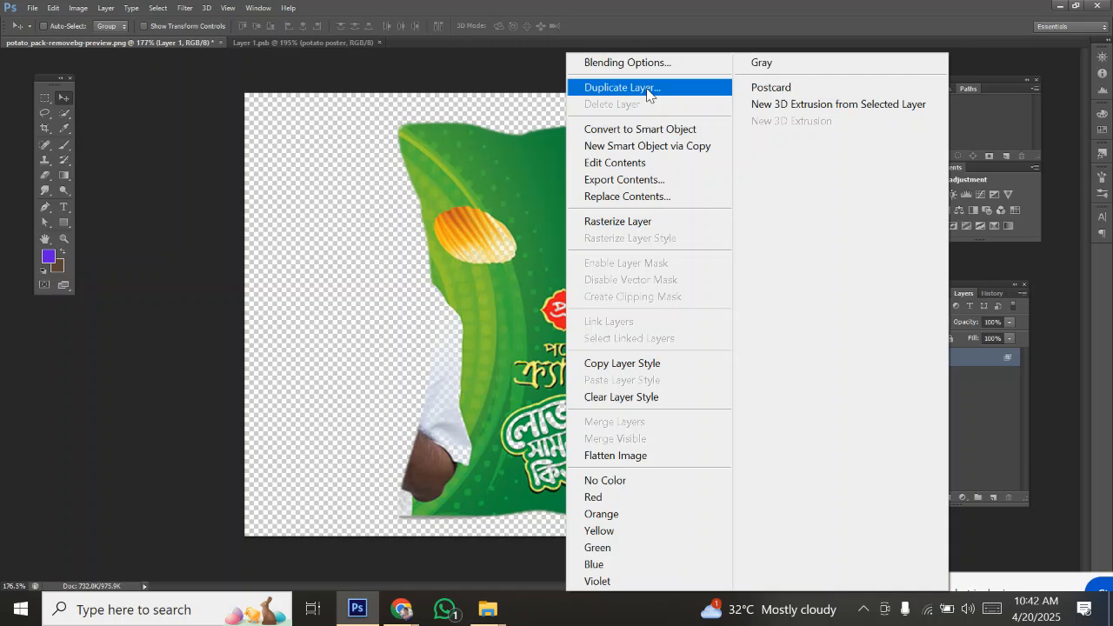
click(983, 371)
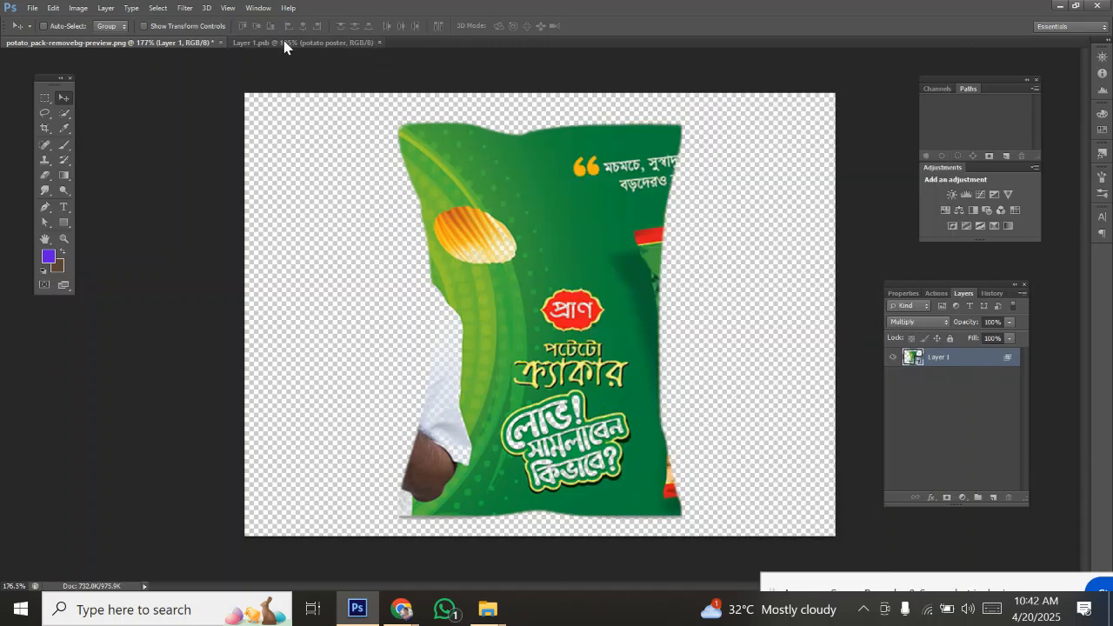
Close the potato pack document without saving its changes and close the Layer 1.psb document
click(221, 43)
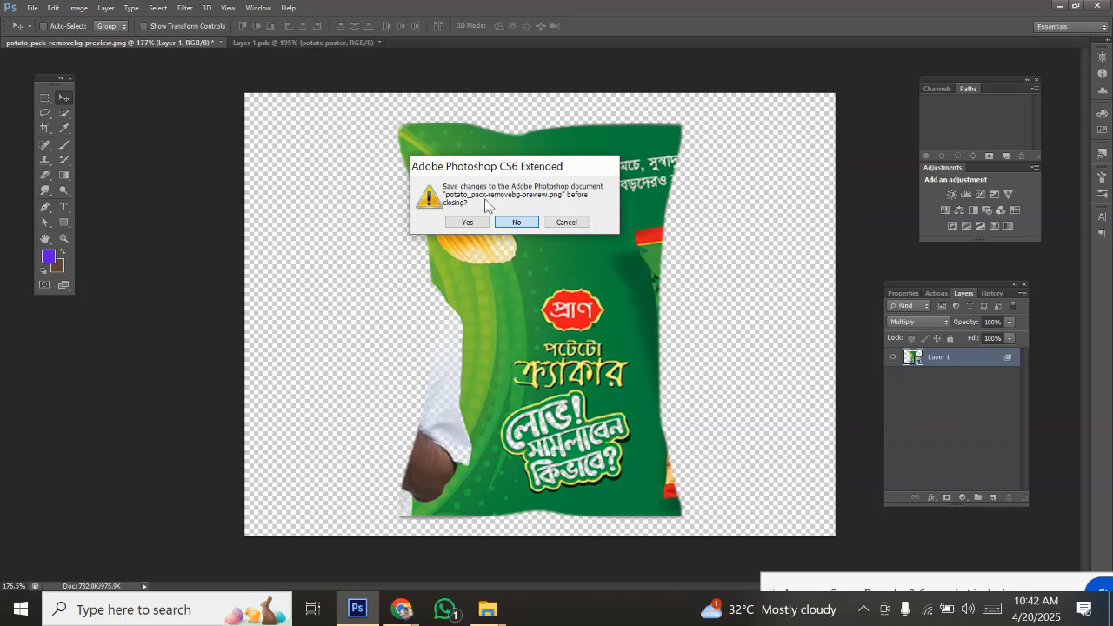
click(501, 223)
click(153, 43)
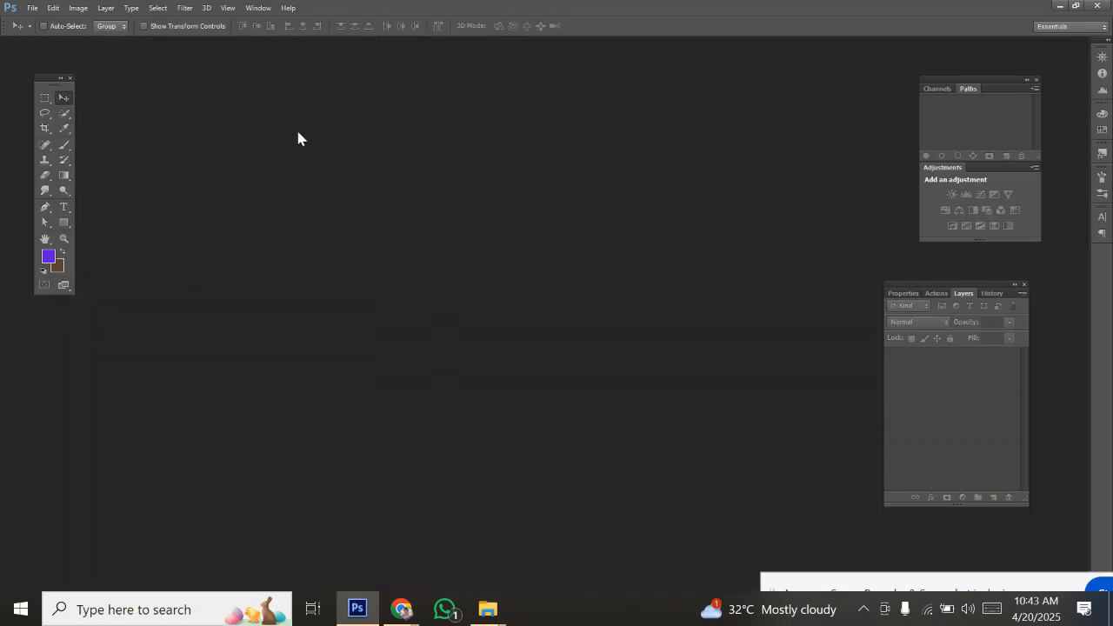
mouse_move(487, 609)
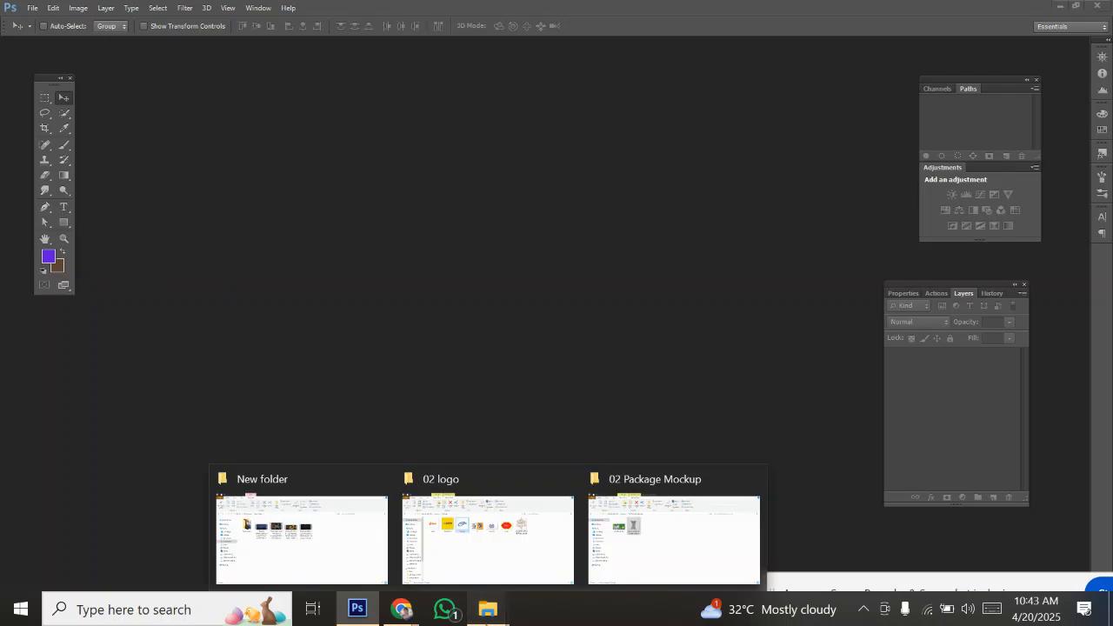
Open potato_pack-removebg-preview.png from the 02 Package Mockup folder as a new Photoshop document
click(676, 557)
drag(295, 224, 358, 332)
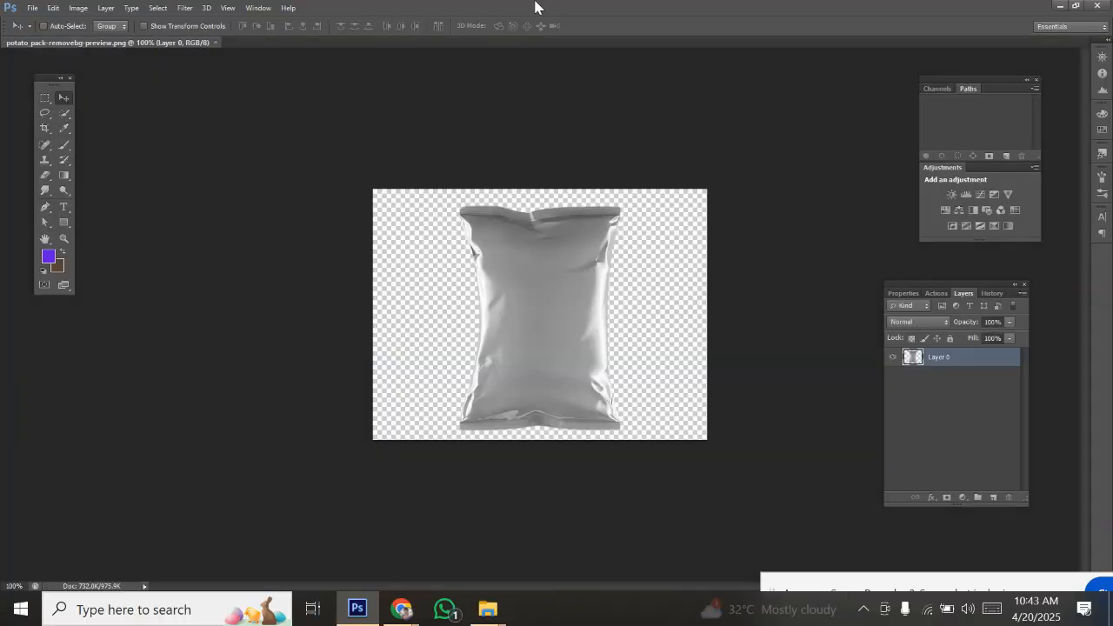
scroll(597, 248, up, 5)
scroll(597, 248, up, 5)
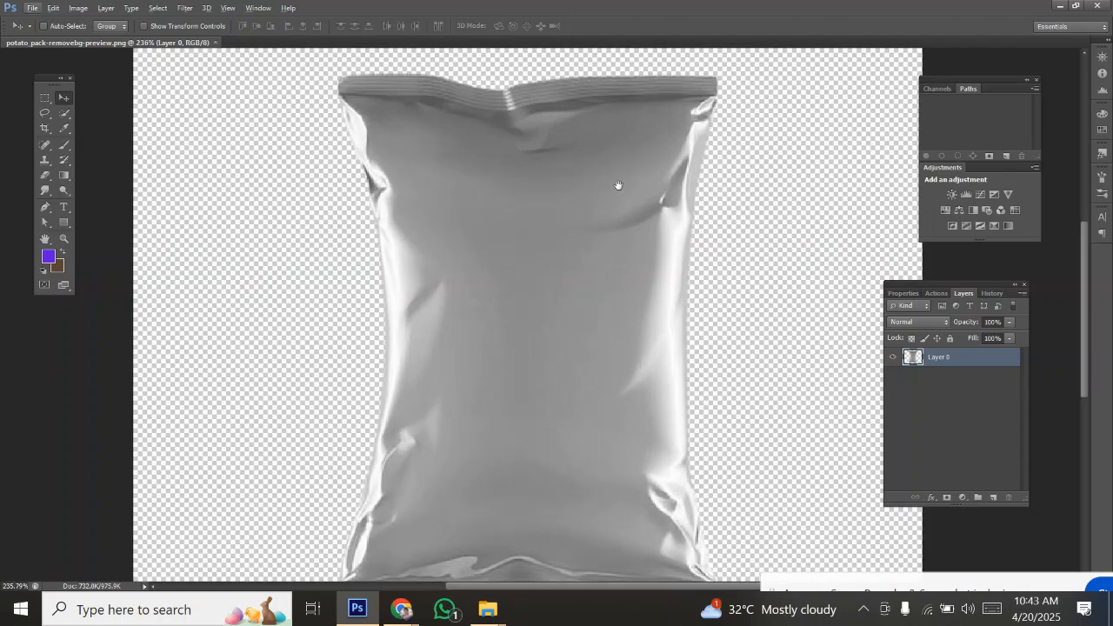
scroll(583, 171, down, 4)
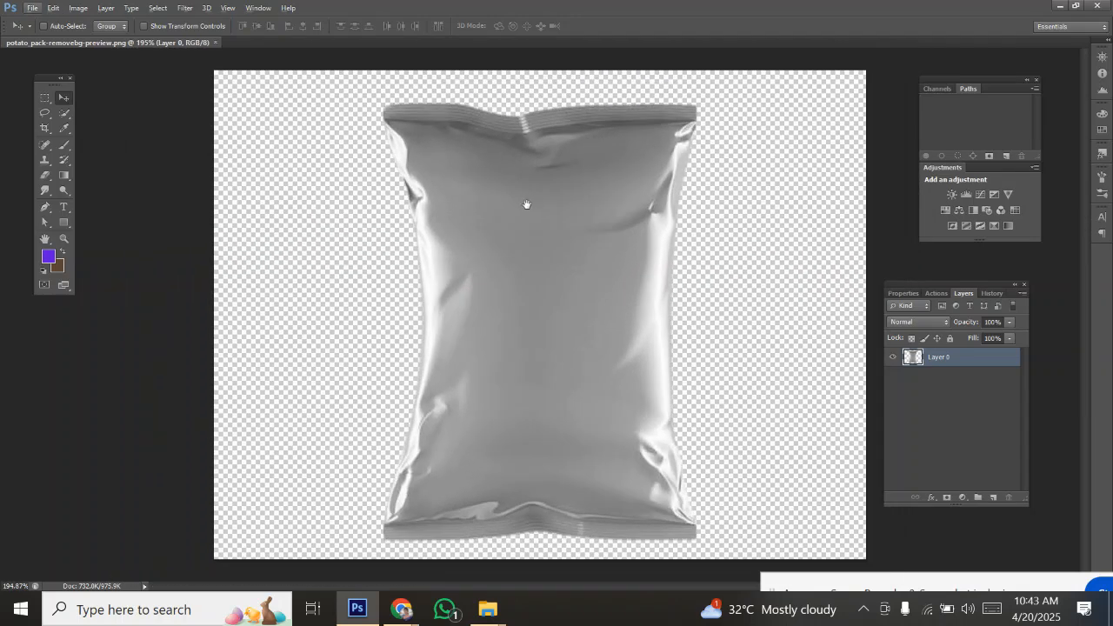
Select the whole blank pack with the Quick Selection Tool and copy it onto a new layer
click(63, 127)
click(63, 113)
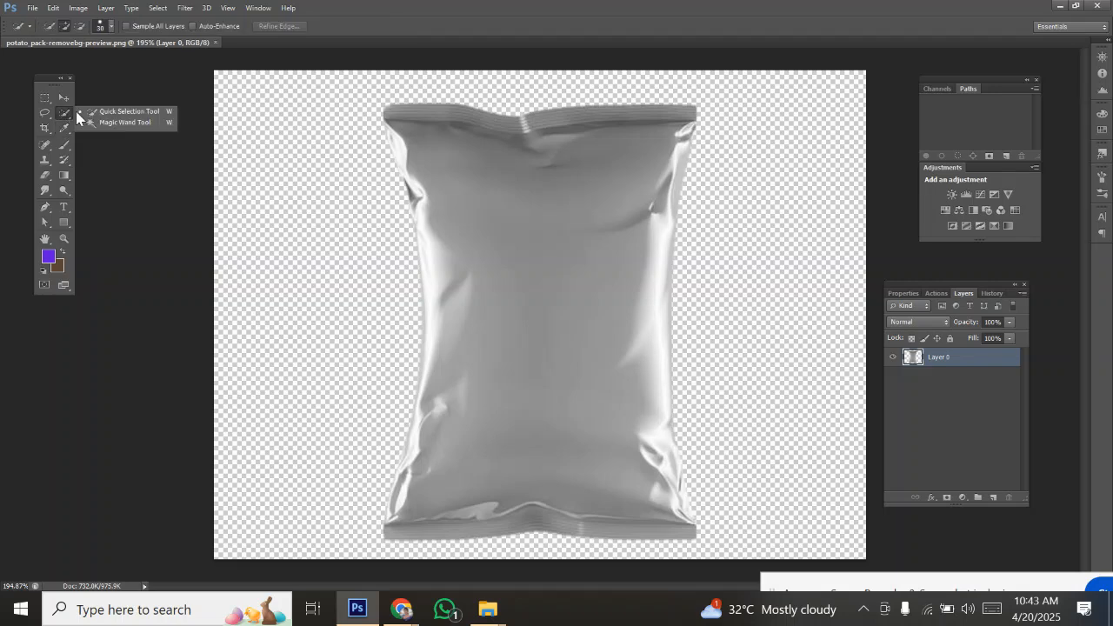
click(110, 115)
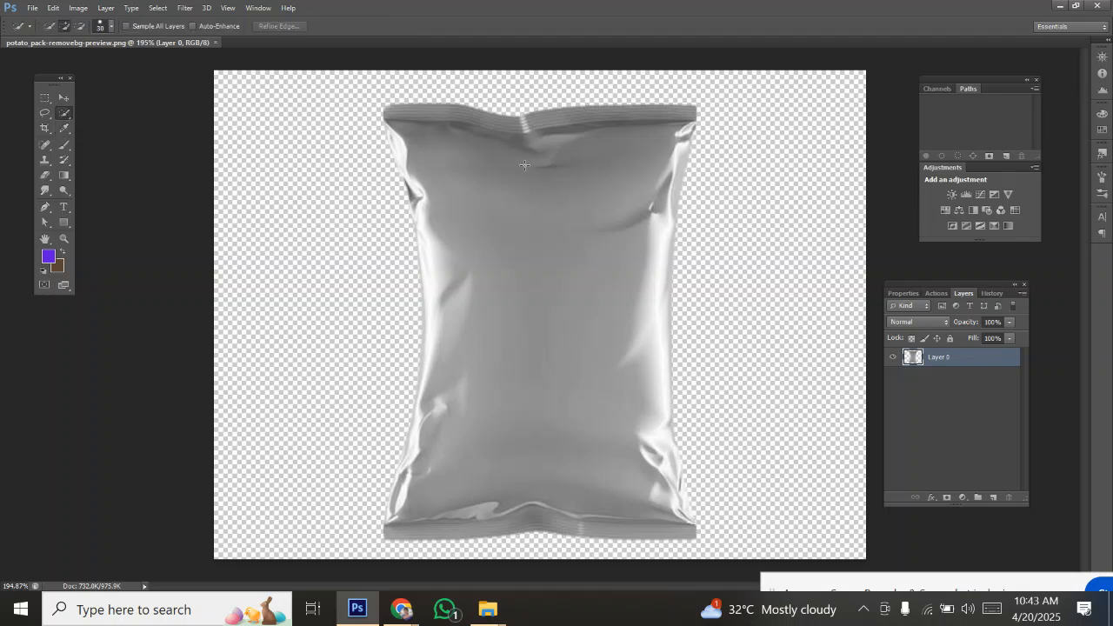
mouse_move(456, 102)
mouse_down()
mouse_move(570, 329)
mouse_move(717, 561)
mouse_up()
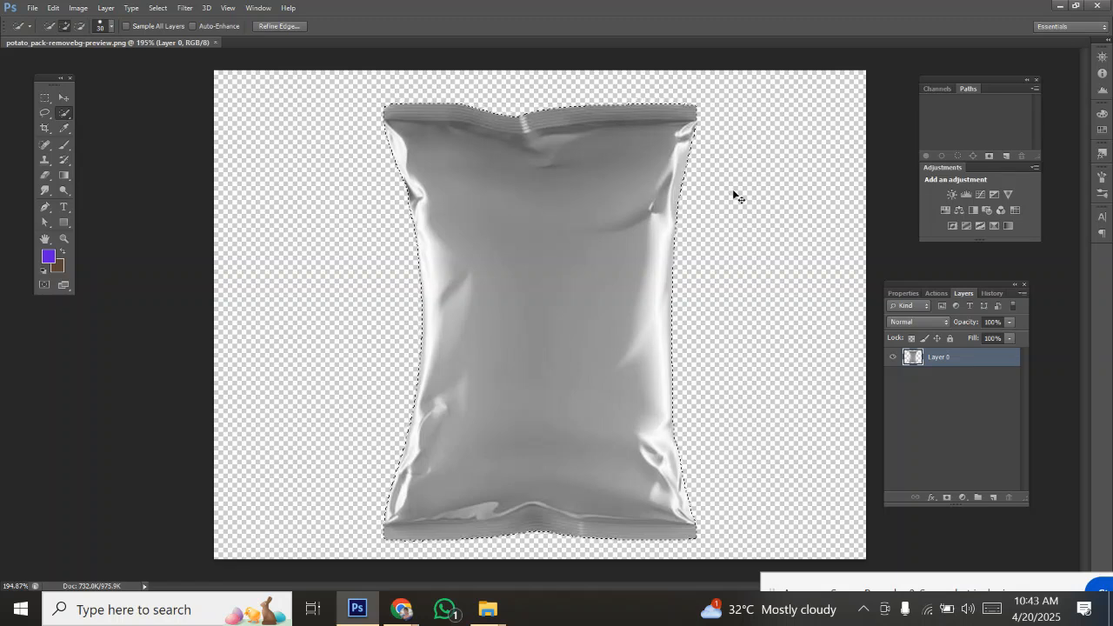
key(ctrl+j)
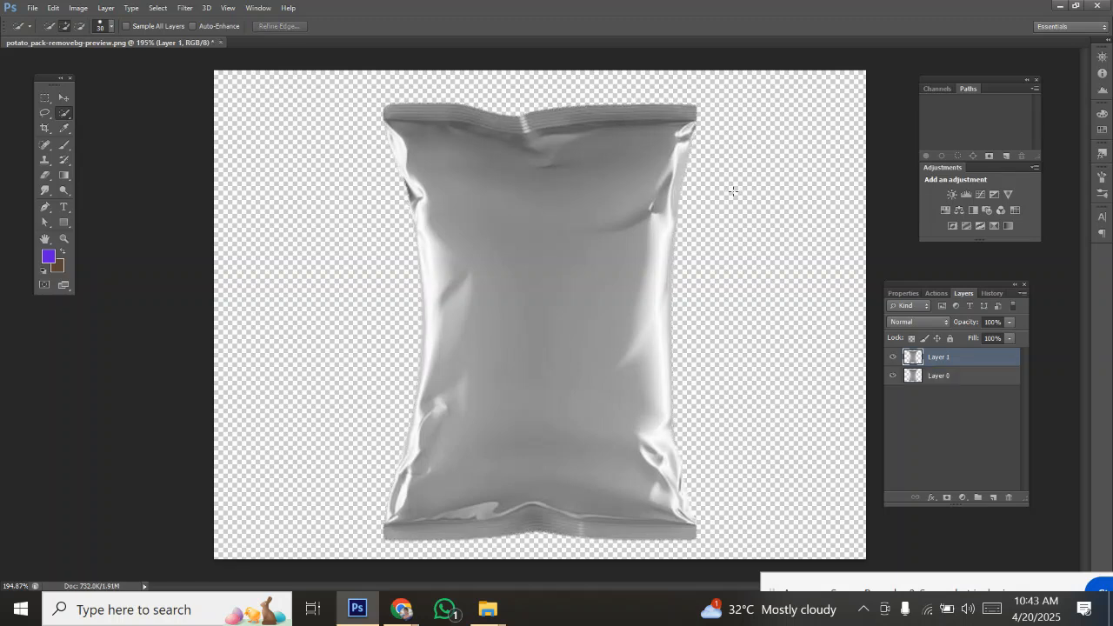
Convert Layer 1 to a smart object and open its contents for editing
right_click(947, 361)
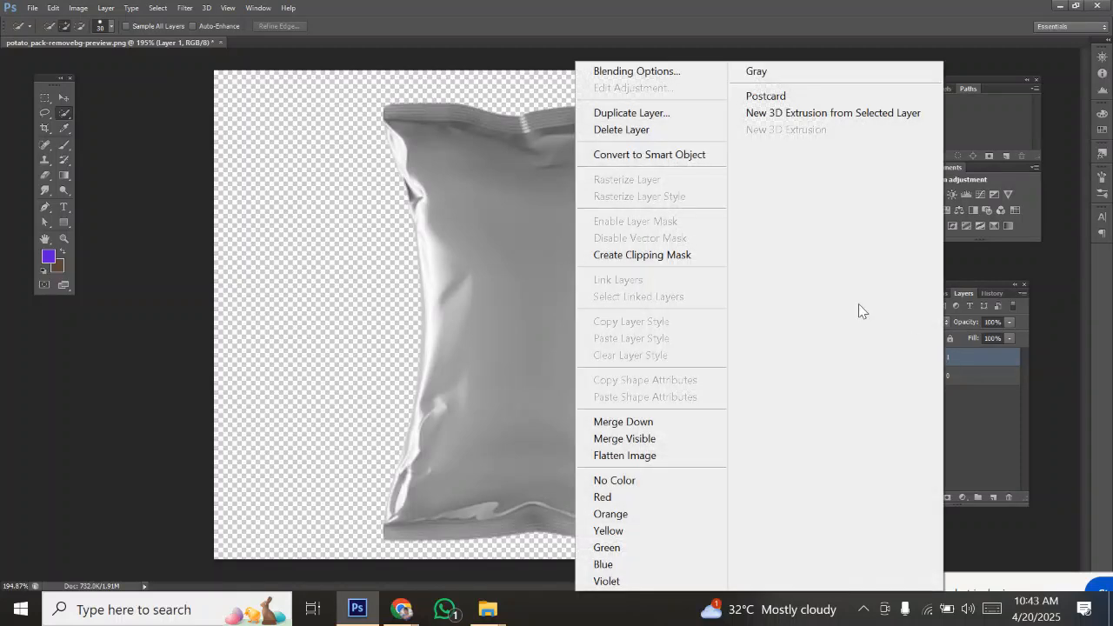
click(663, 155)
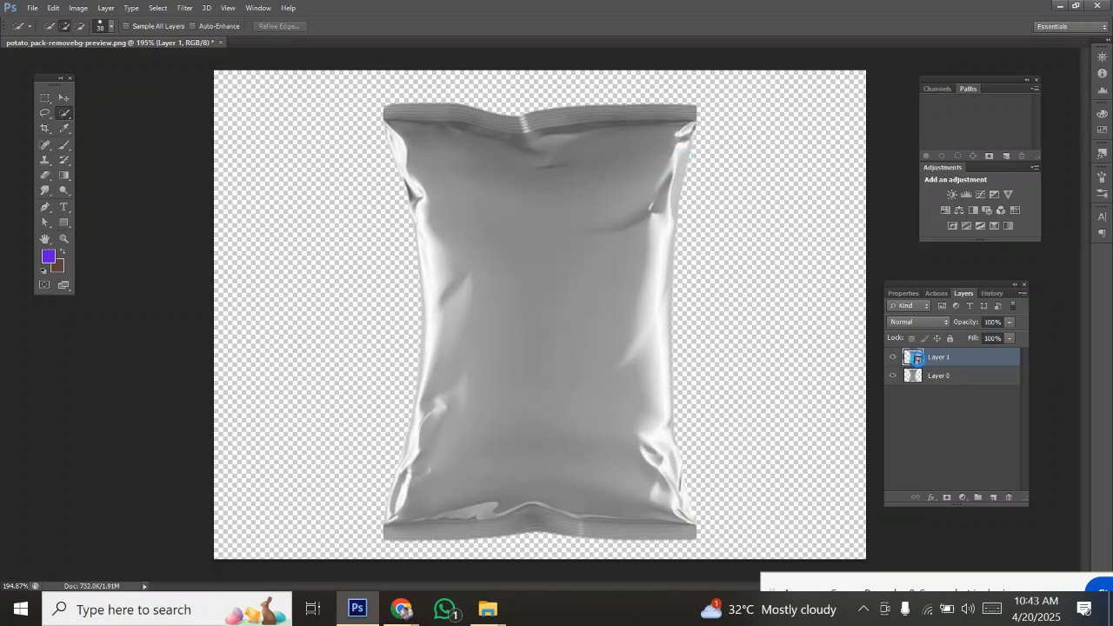
double_click(918, 361)
click(557, 244)
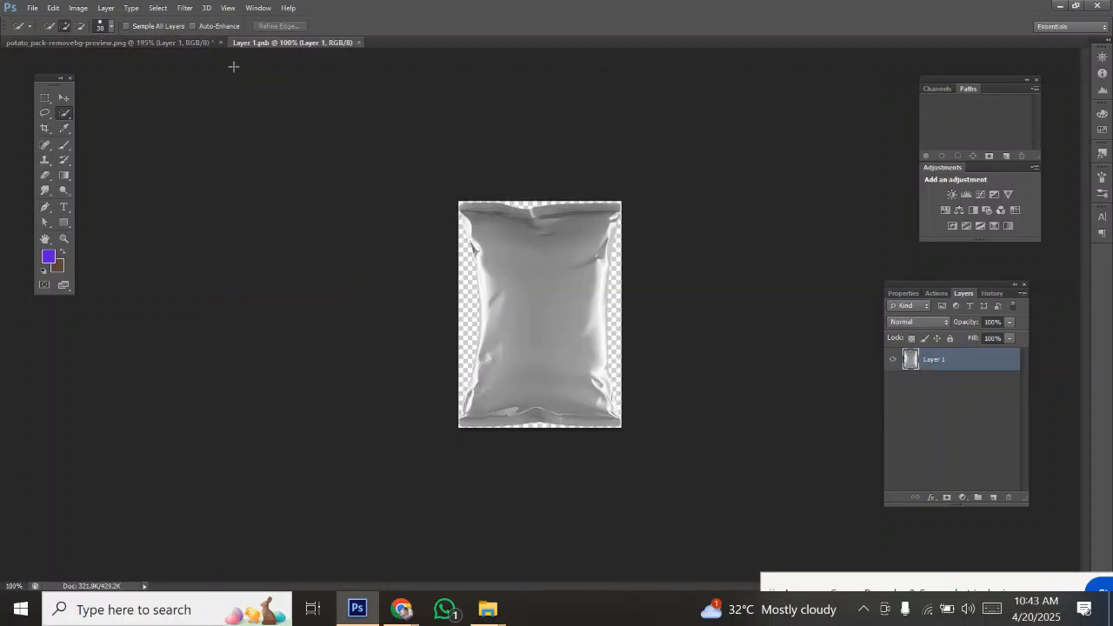
Place the potato poster image from the 02 Package Mockup folder into the smart object document
click(32, 8)
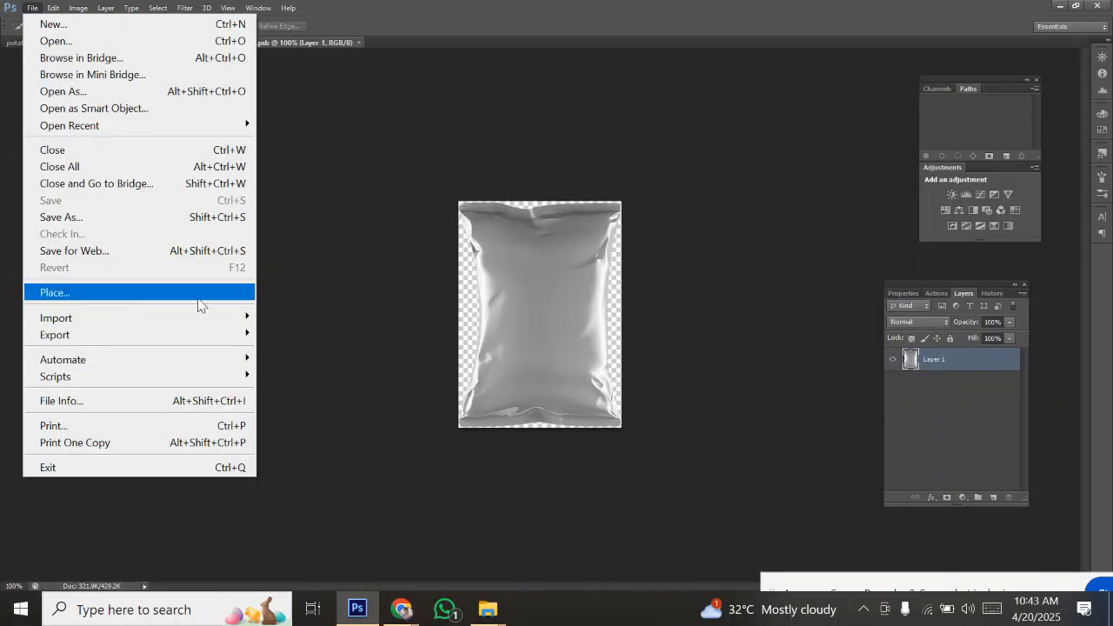
click(49, 294)
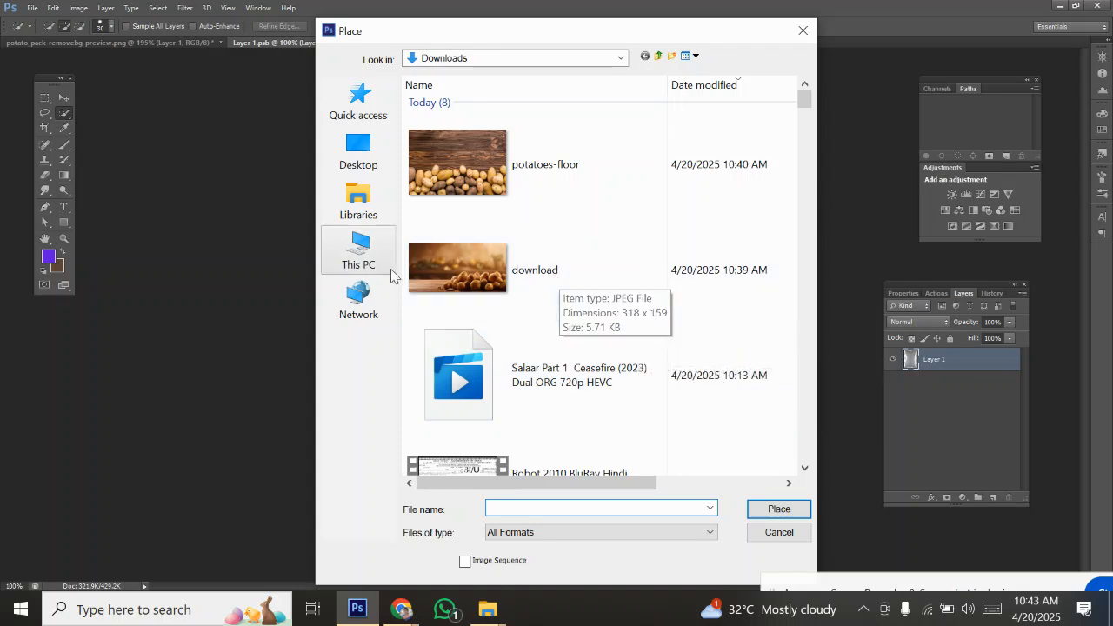
click(367, 189)
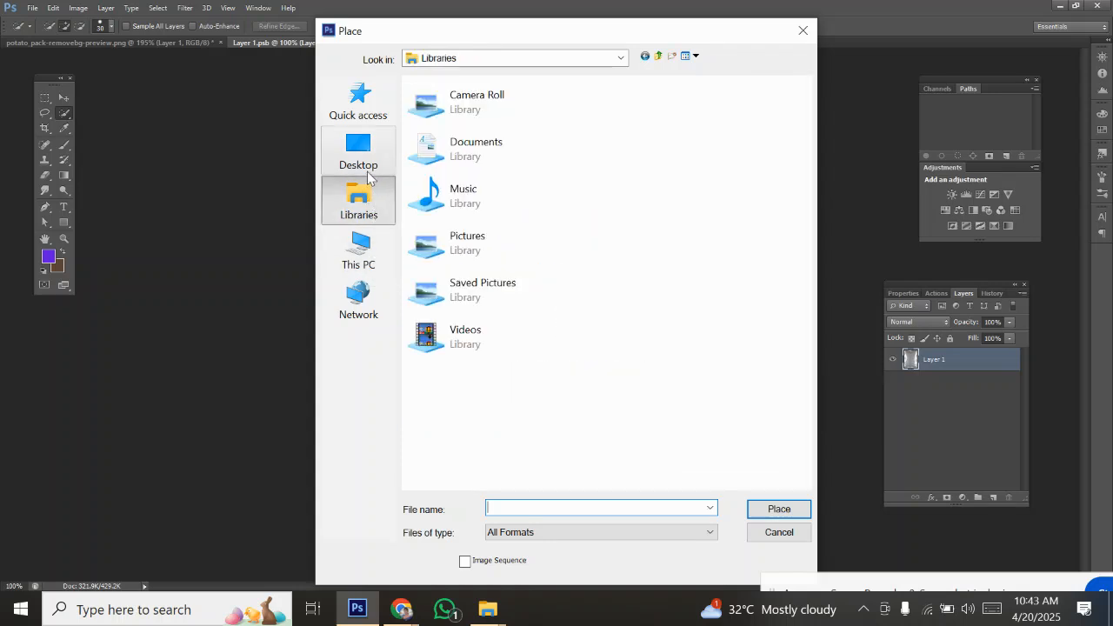
click(358, 161)
scroll(481, 304, down, 3)
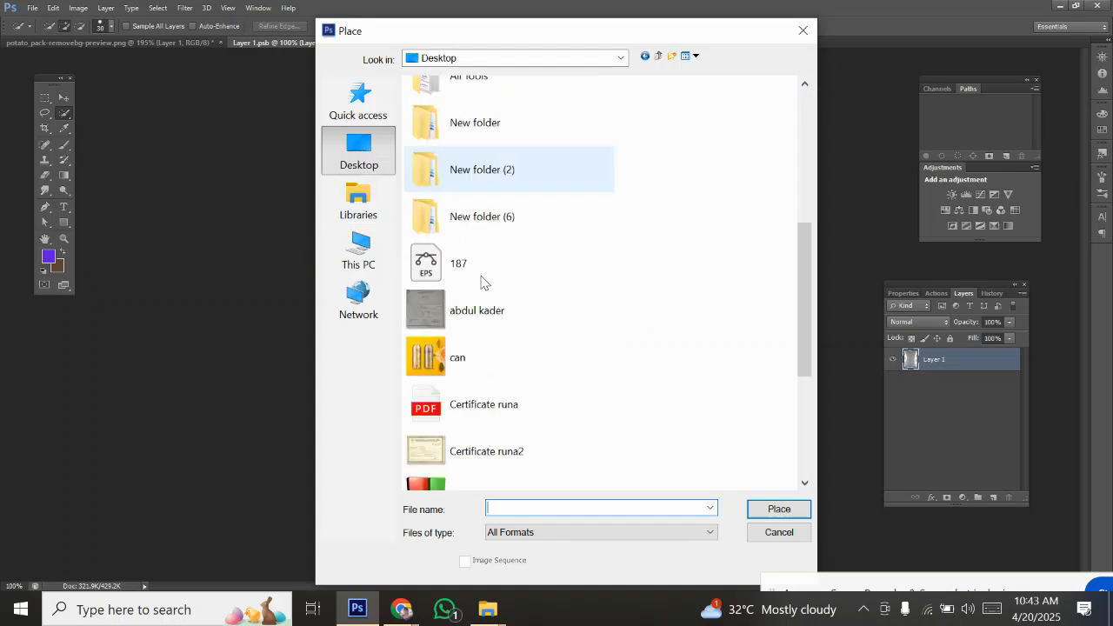
scroll(467, 319, up, 1)
double_click(465, 320)
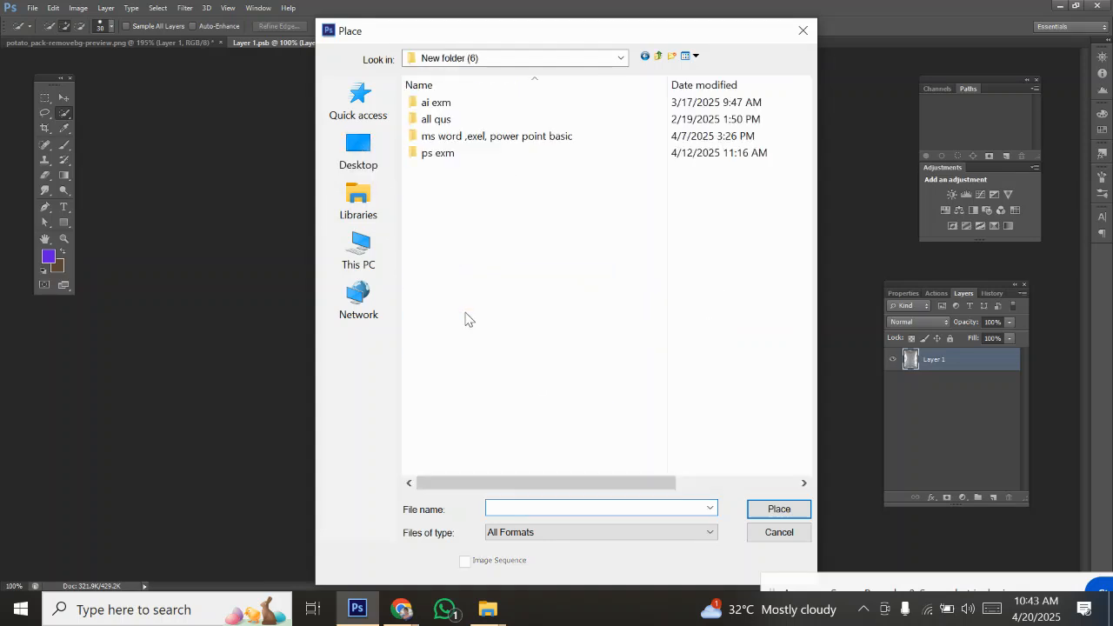
double_click(437, 155)
double_click(435, 137)
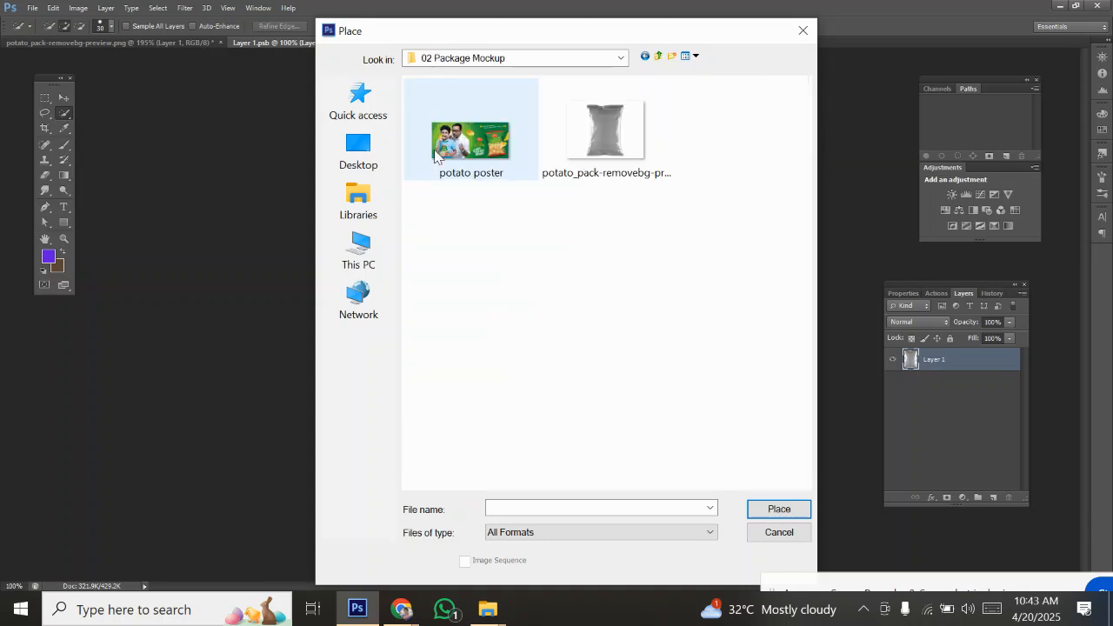
click(435, 155)
click(767, 512)
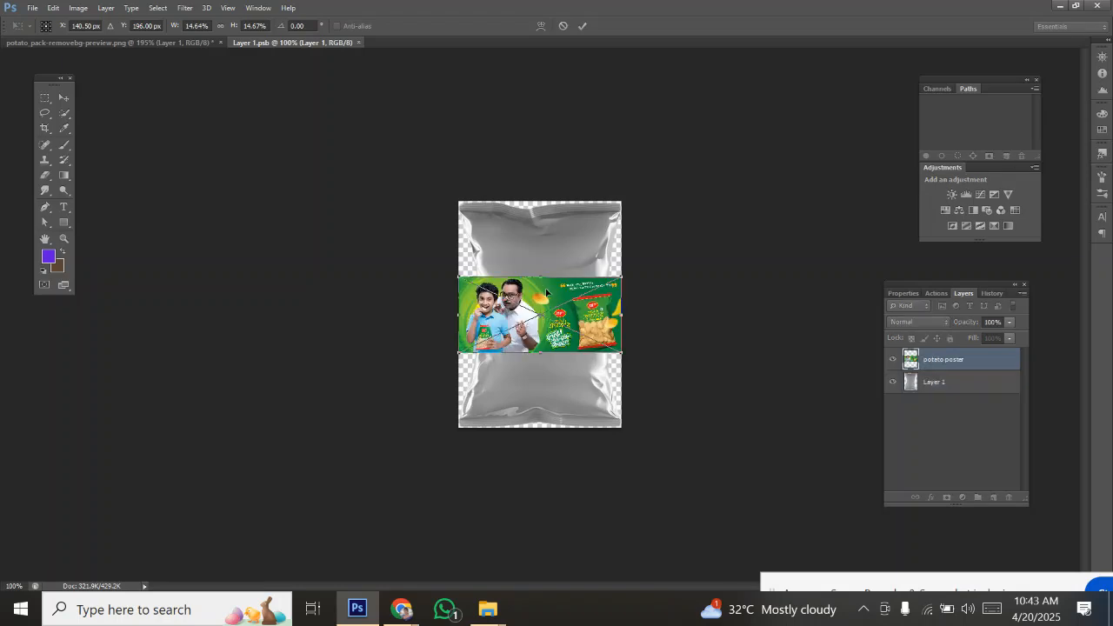
Enlarge the placed poster to cover the whole canvas and shift it so the logo and chip lie over the pack
key(ctrl+0)
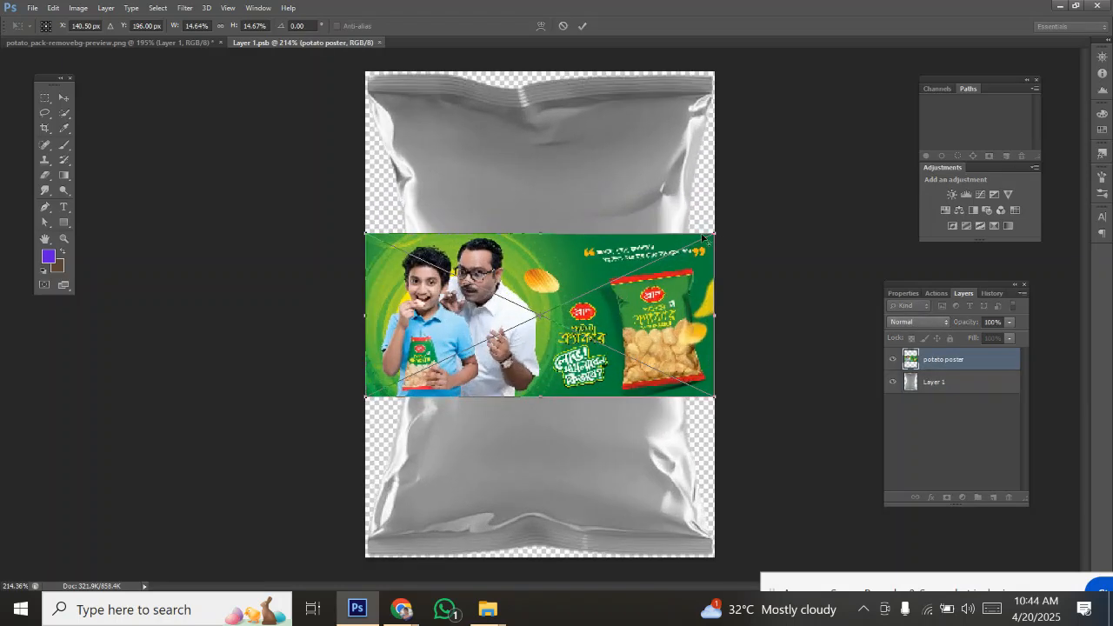
drag(713, 232, 1057, 71)
drag(602, 254, 531, 256)
click(583, 26)
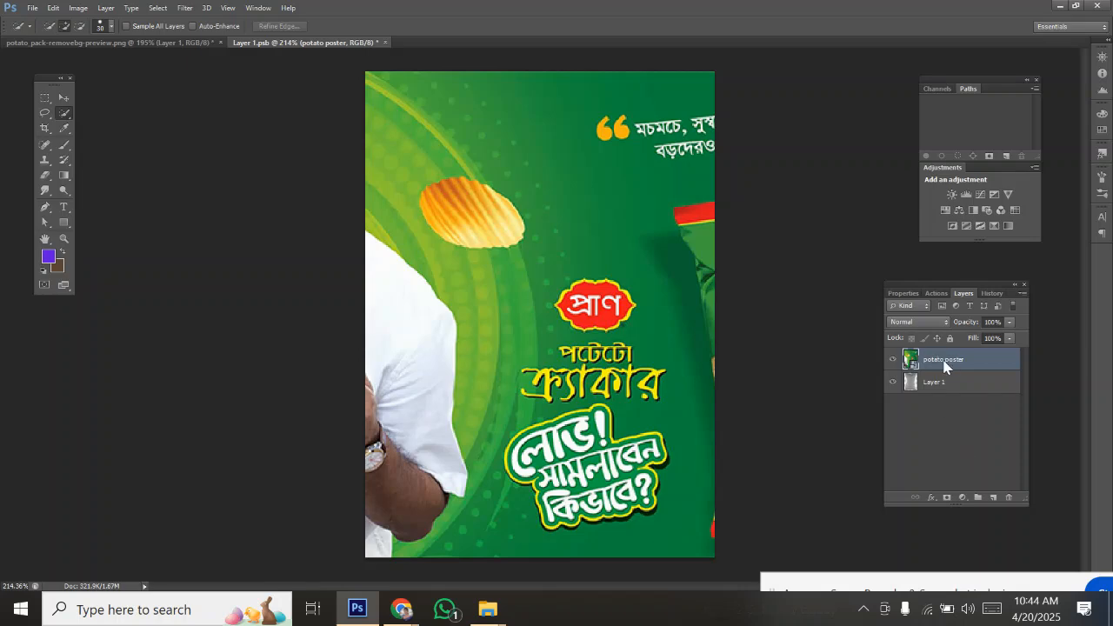
Clip the potato poster layer to the pack shape on Layer 1 and save the smart object contents
right_click(945, 365)
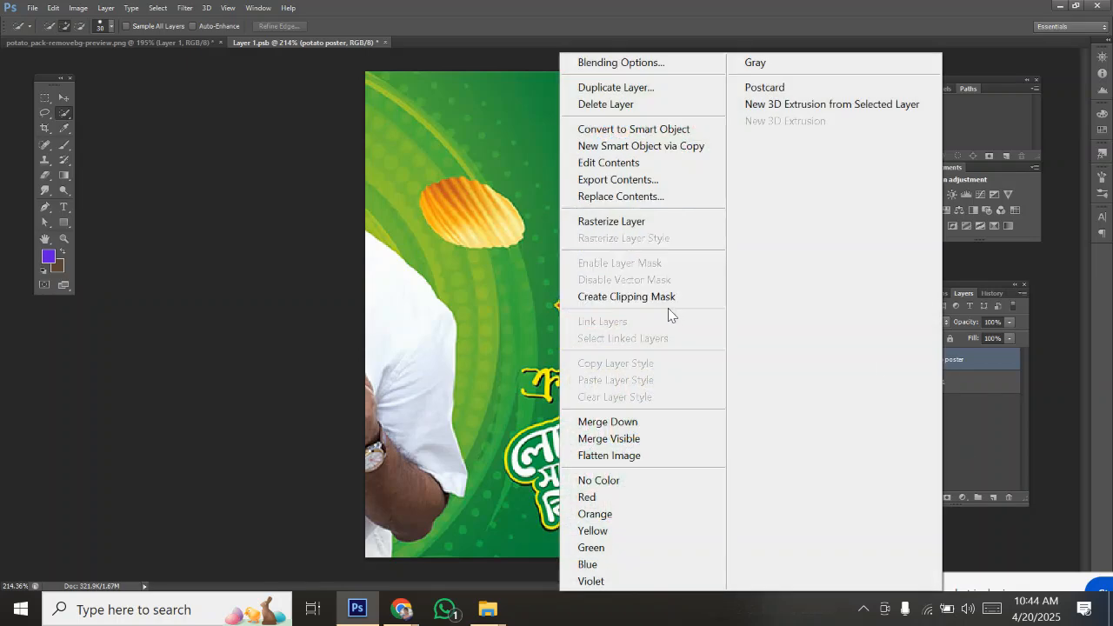
click(665, 298)
scroll(585, 319, down, 2)
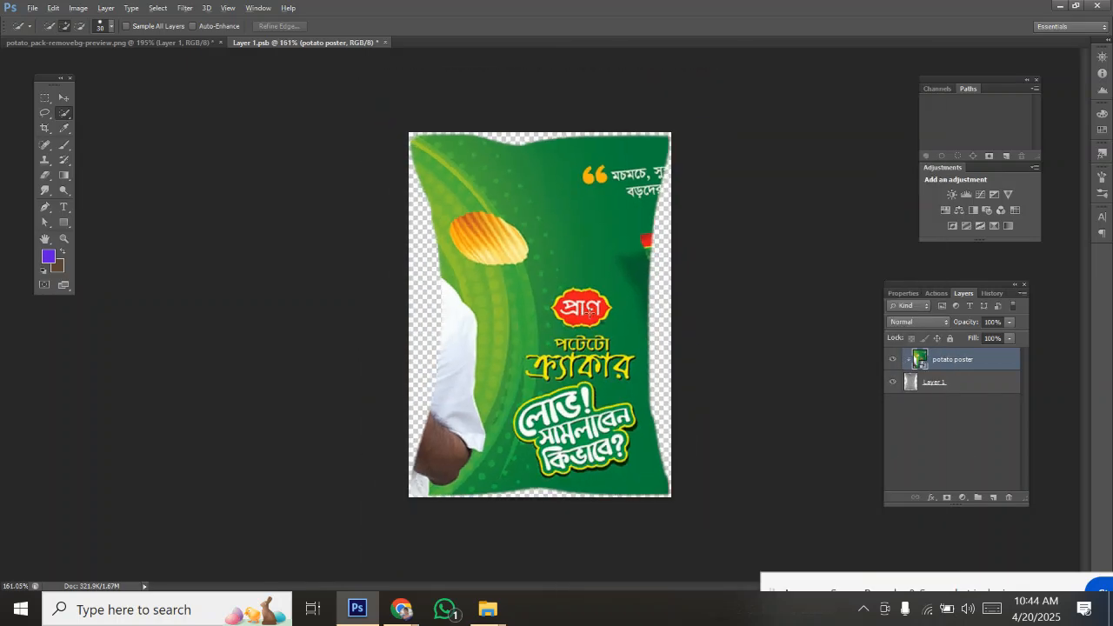
scroll(590, 313, down, 1)
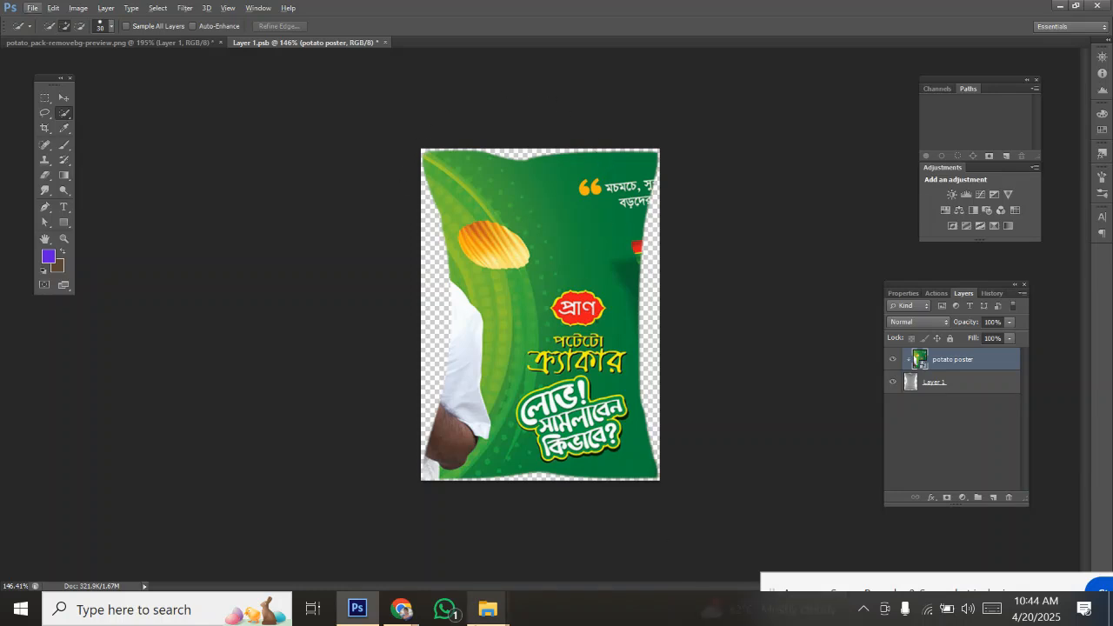
key(ctrl+s)
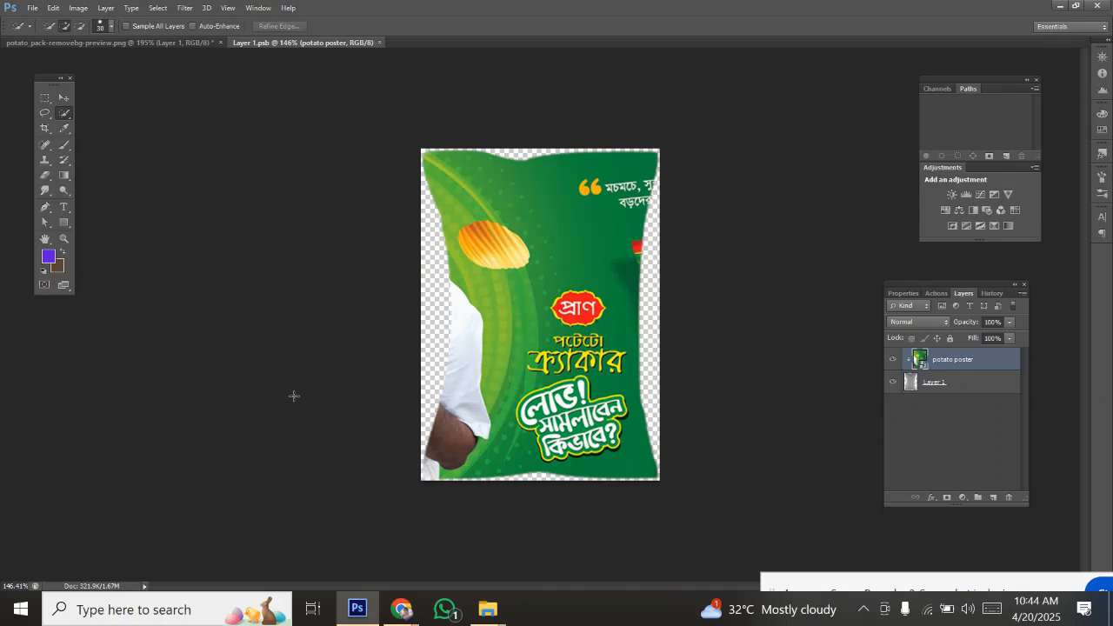
Return to the potato pack document and set Layer 1's blend mode to Multiply
click(120, 44)
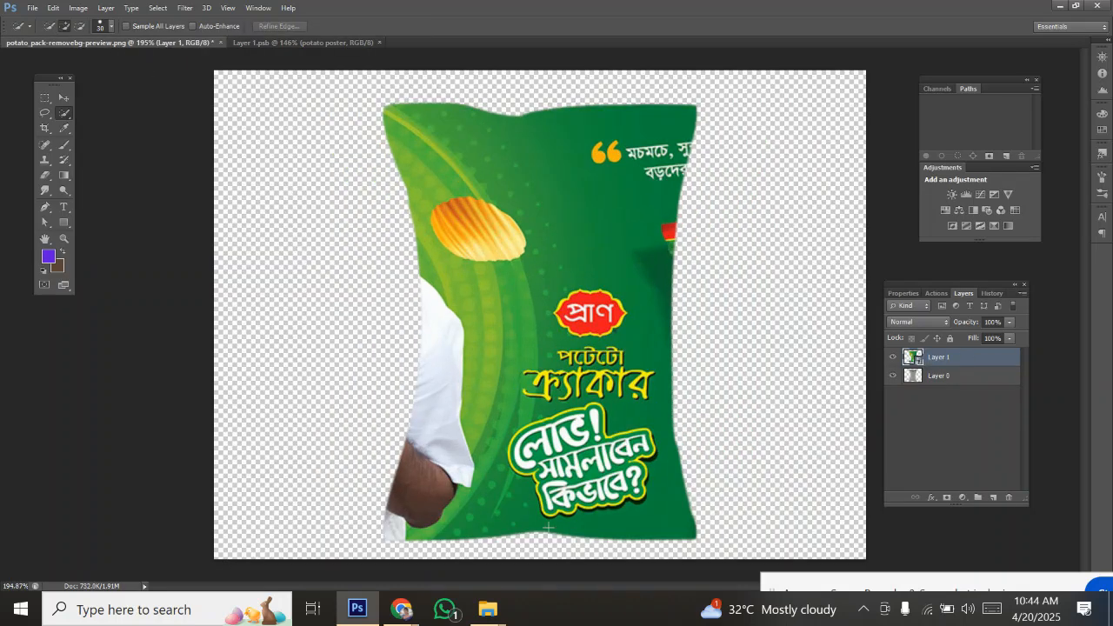
click(909, 321)
click(922, 44)
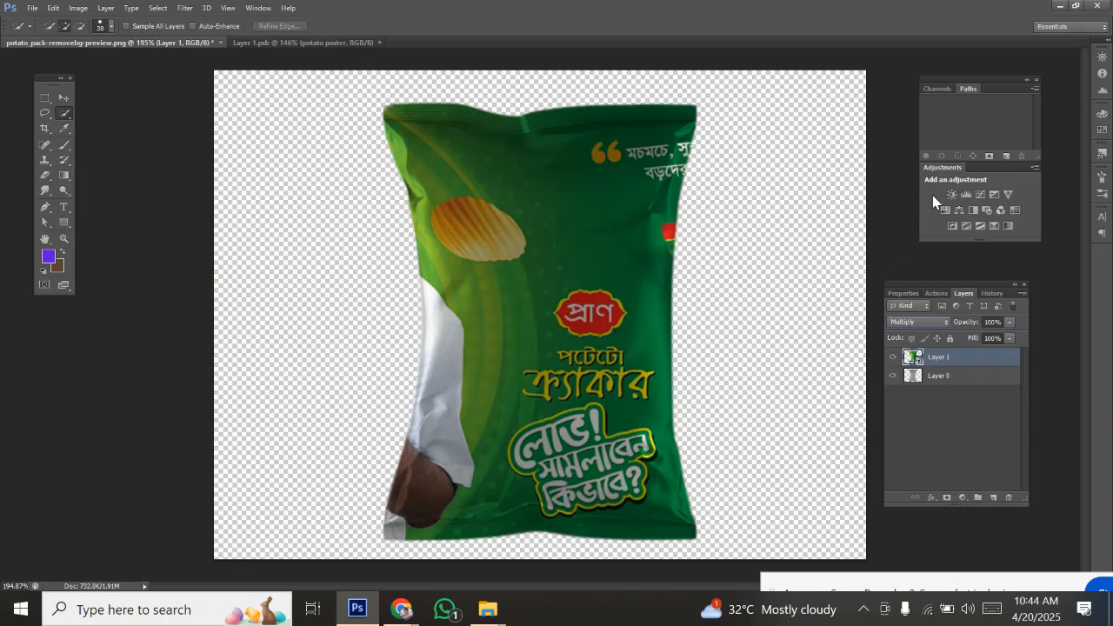
Split Layer 1's Blend If sliders to 231/255 for This Layer highlights and 0/44 and 232/255 for the Underlying Layer
click(932, 498)
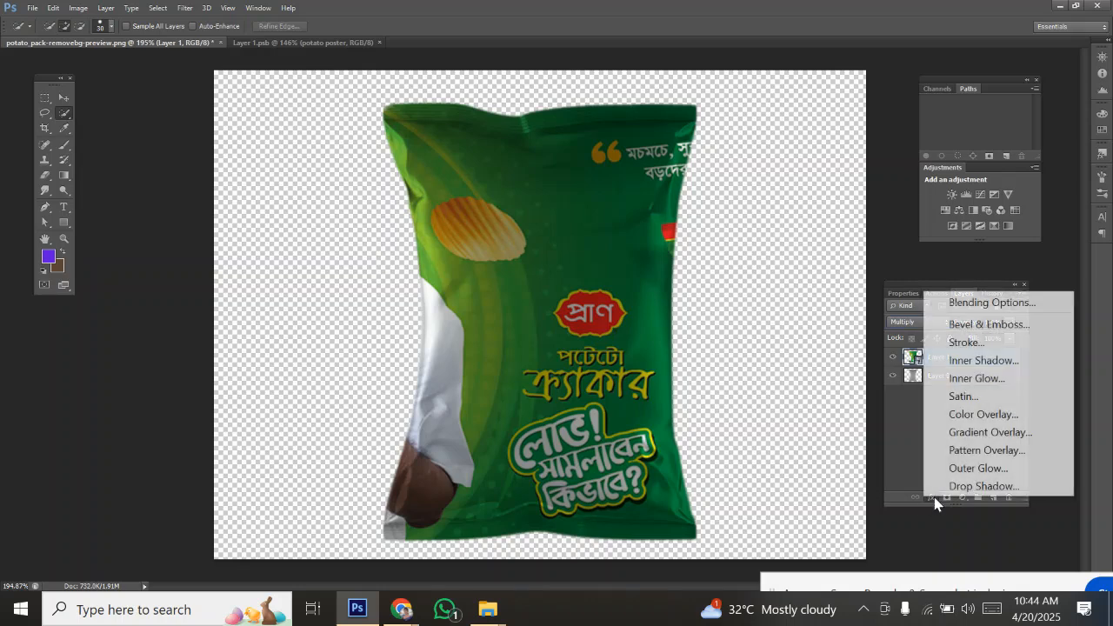
click(971, 307)
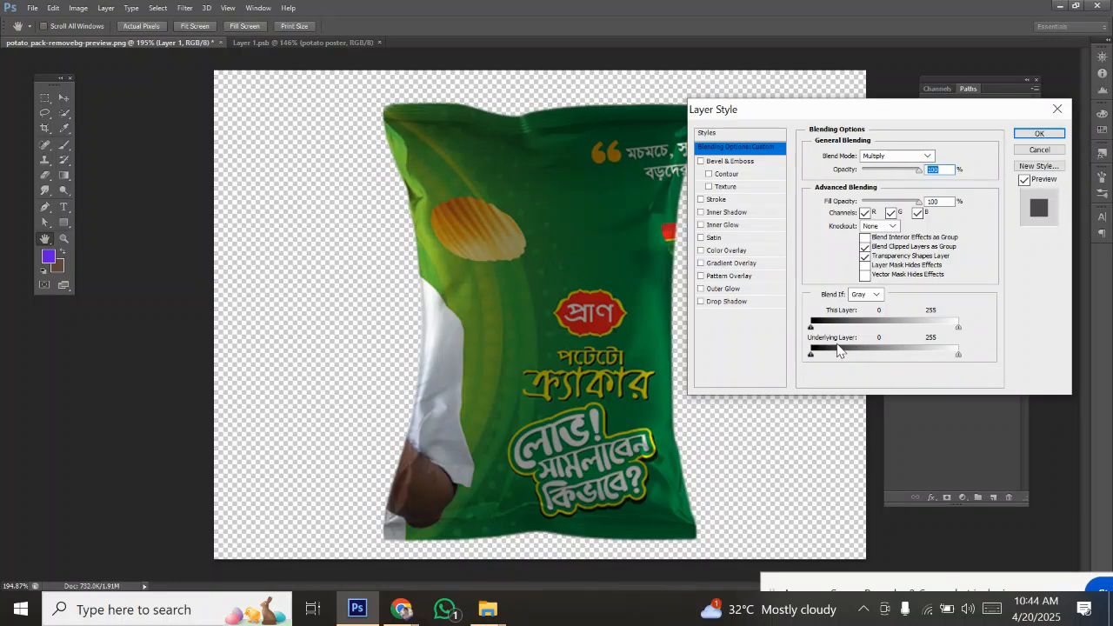
key(alt)
drag(813, 355, 837, 355)
mouse_move(958, 355)
mouse_down()
mouse_move(941, 363)
mouse_move(978, 358)
mouse_up()
drag(966, 355, 945, 338)
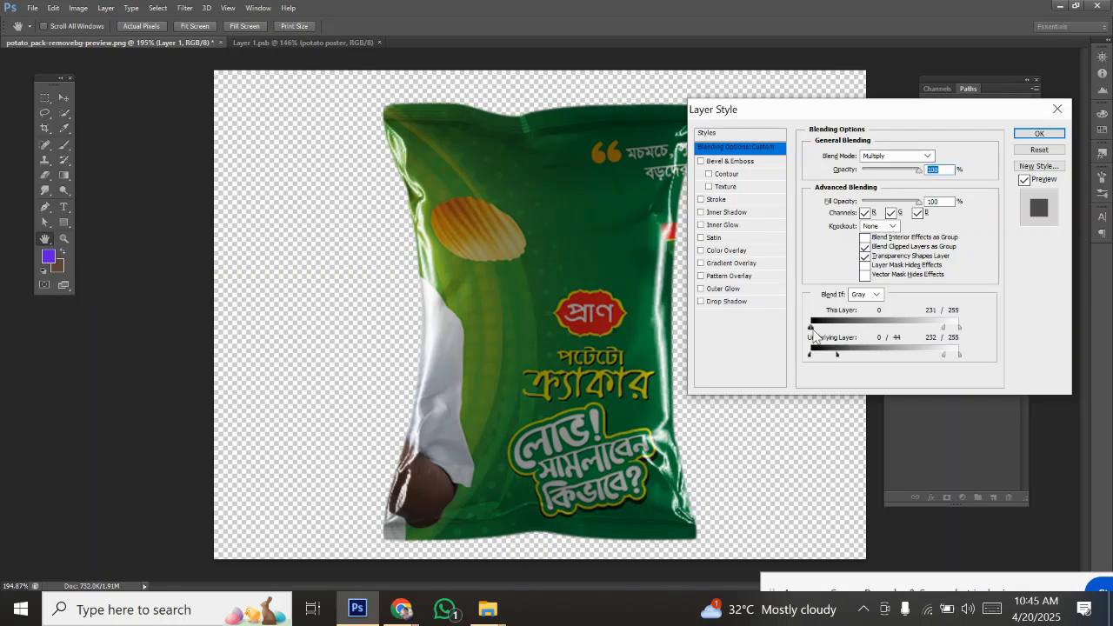
drag(810, 328, 813, 332)
click(1052, 134)
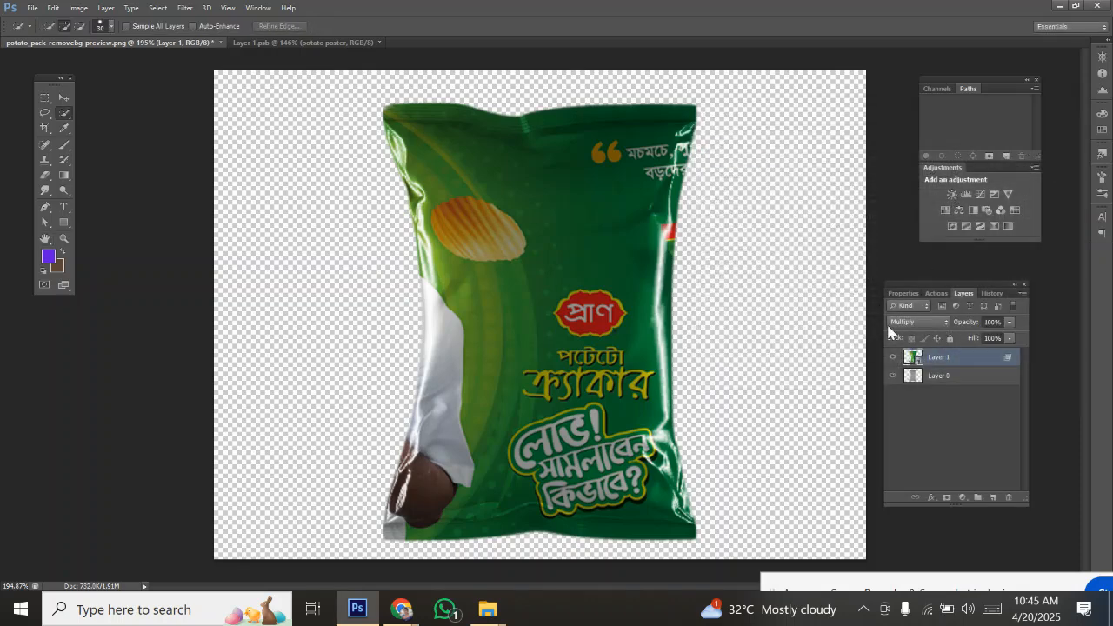
scroll(581, 214, up, 2)
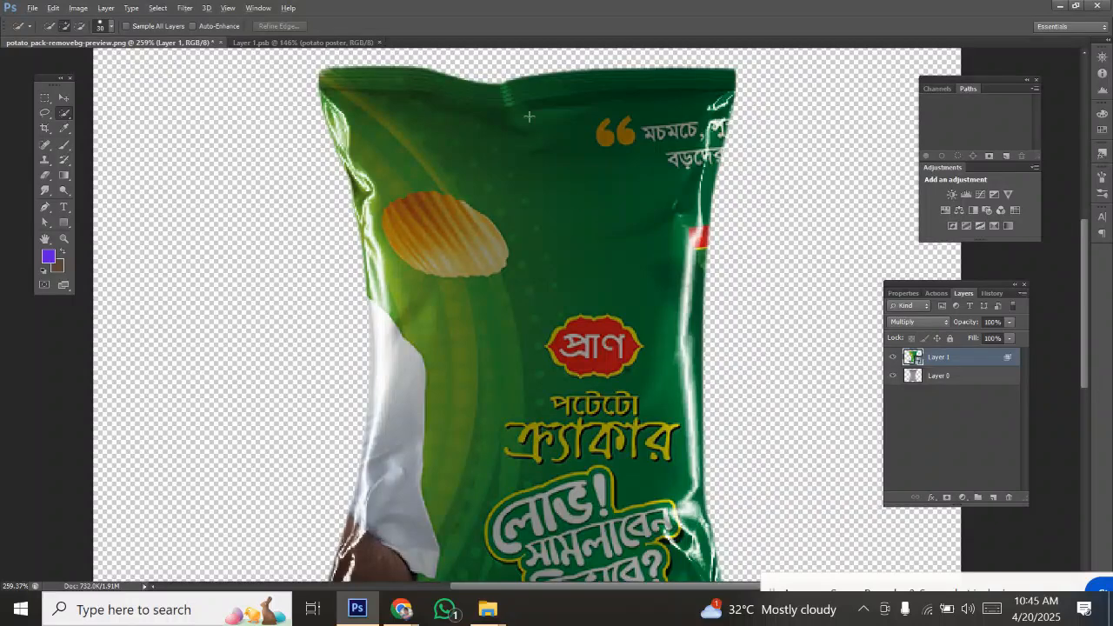
scroll(530, 117, down, 2)
scroll(605, 127, up, 2)
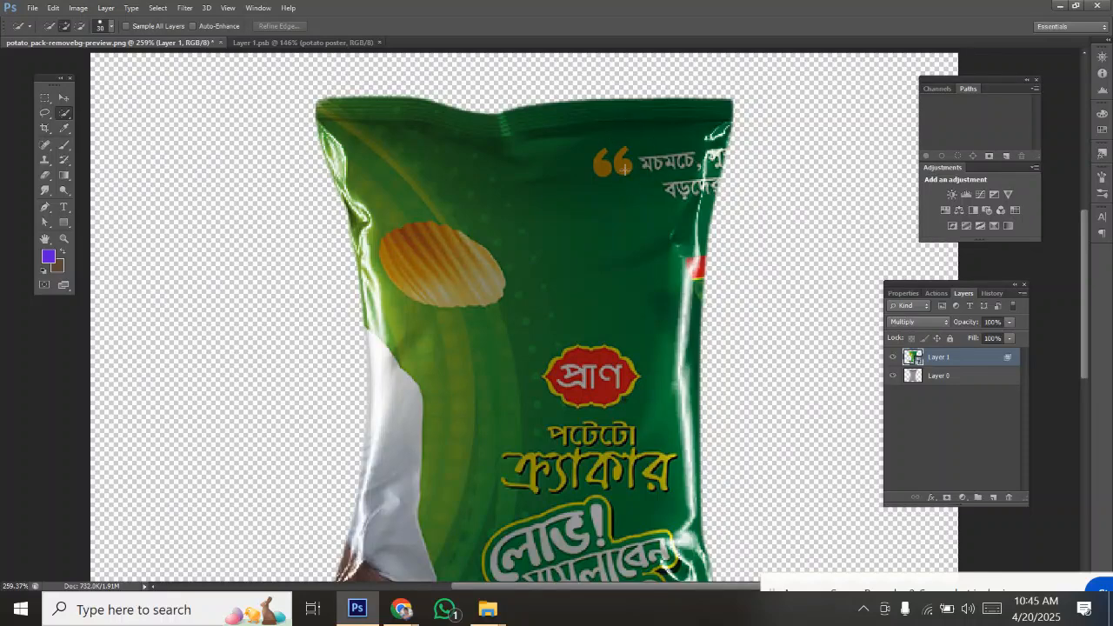
scroll(614, 169, down, 2)
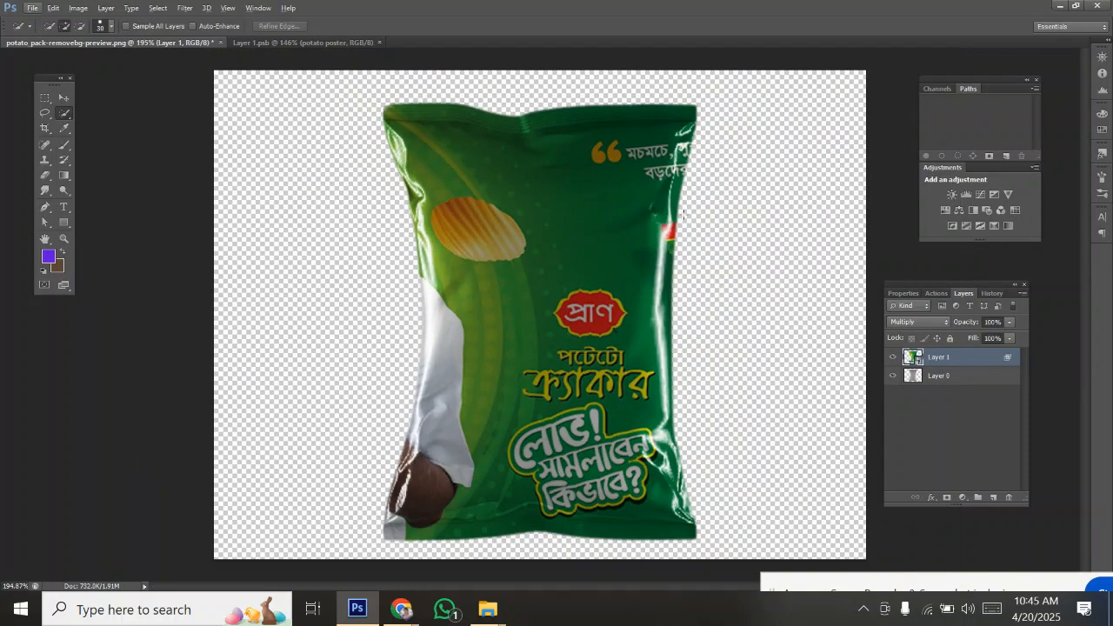
scroll(627, 130, up, 2)
scroll(676, 129, down, 2)
Brighten the pack on Layer 0 with the Dodge tool, using a 380 px brush on midtones at 50% exposure
click(69, 196)
drag(69, 198, 83, 191)
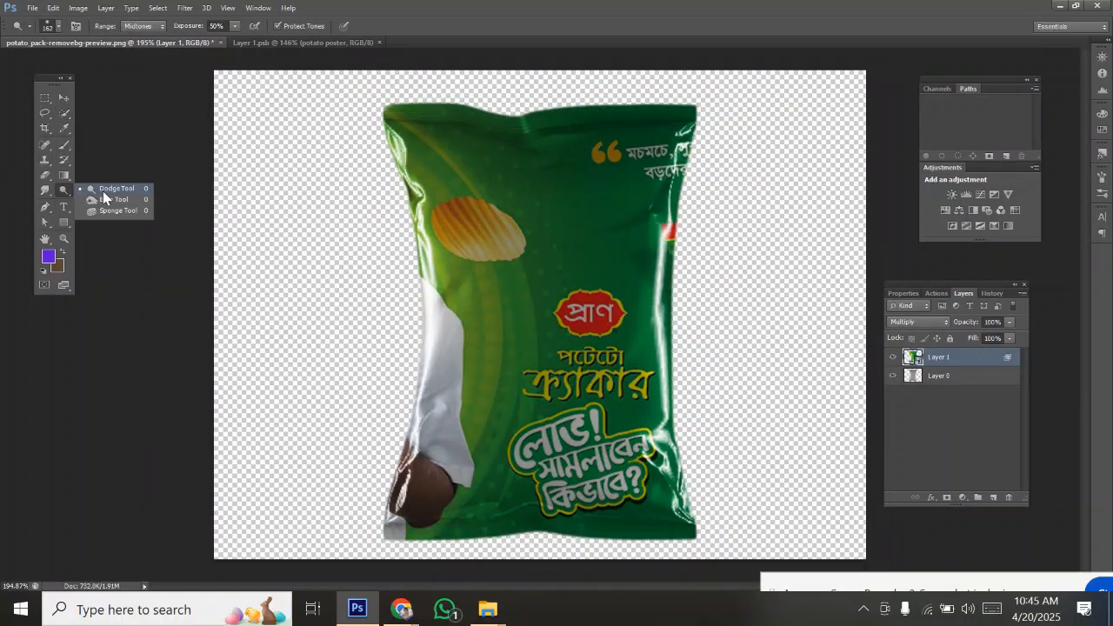
click(63, 194)
click(64, 178)
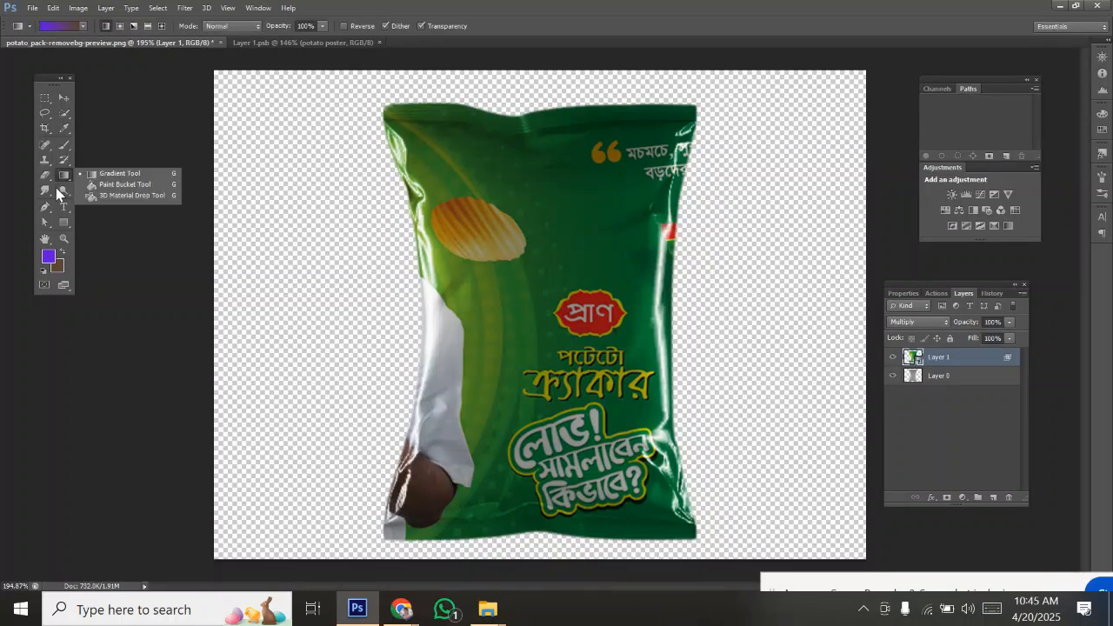
drag(57, 193, 96, 198)
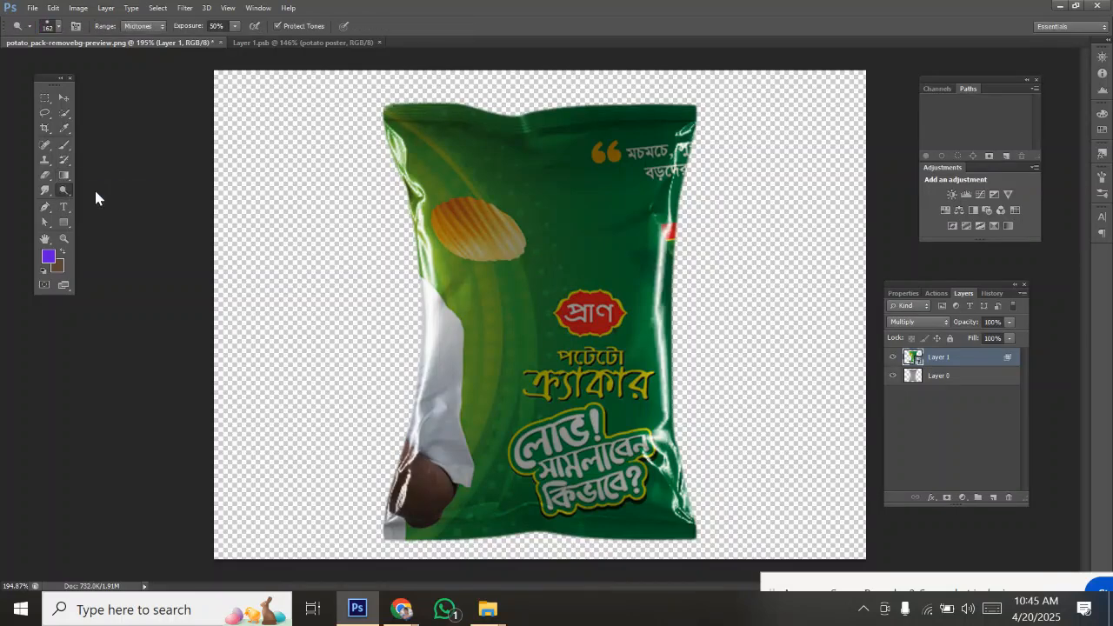
click(946, 377)
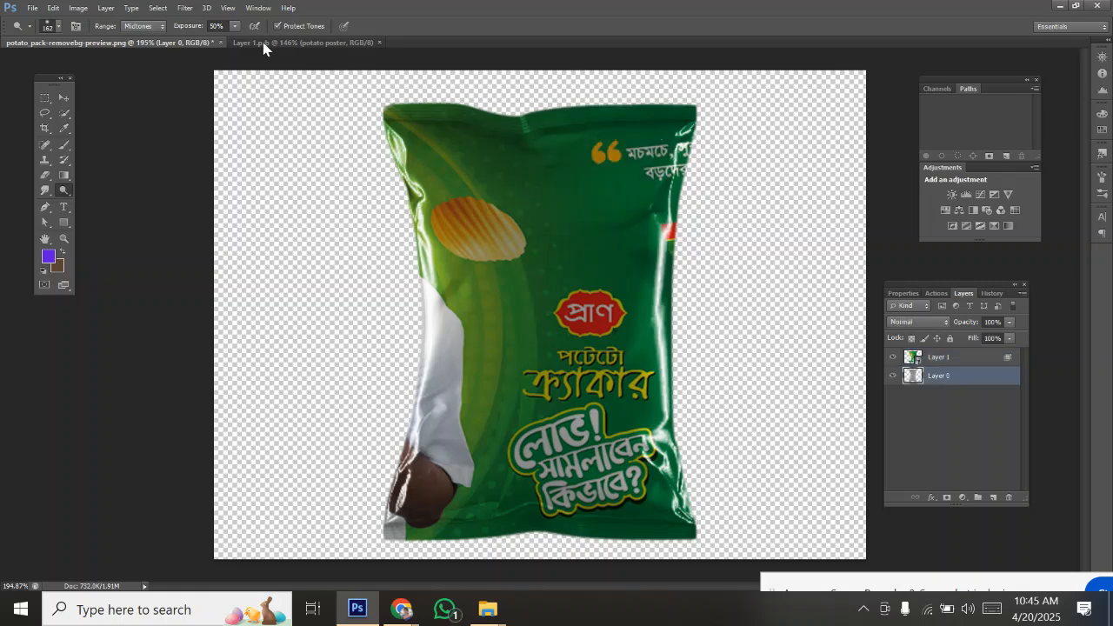
click(59, 25)
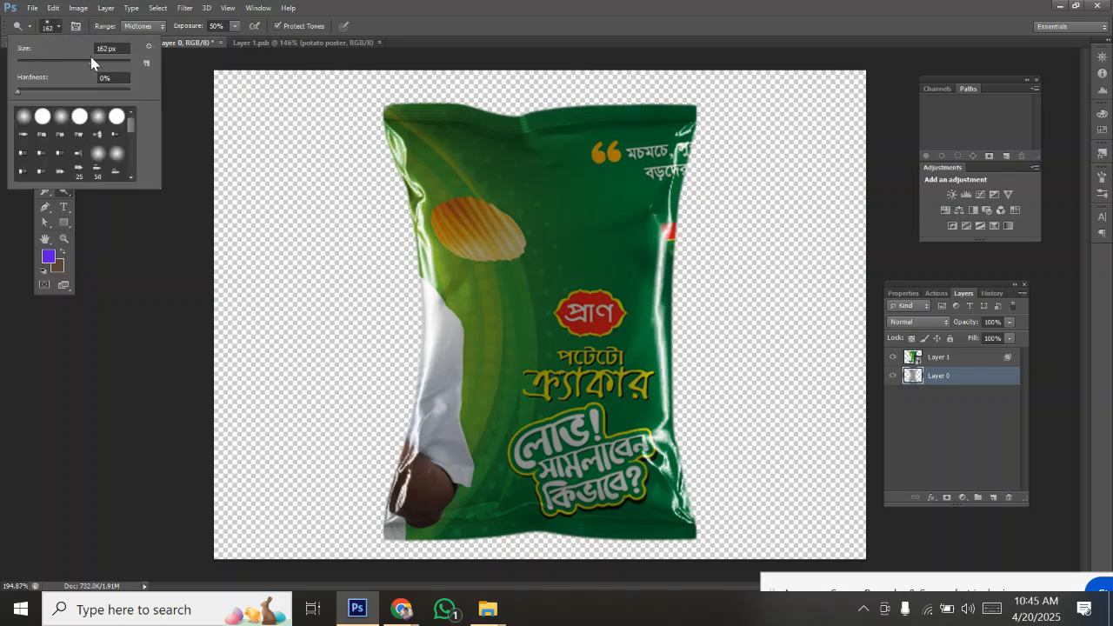
drag(105, 61, 113, 62)
mouse_move(624, 170)
mouse_down()
mouse_move(519, 156)
mouse_move(329, 175)
mouse_move(520, 430)
mouse_move(623, 481)
mouse_move(610, 372)
mouse_up()
mouse_move(462, 524)
mouse_down()
mouse_move(666, 465)
mouse_move(693, 494)
mouse_up()
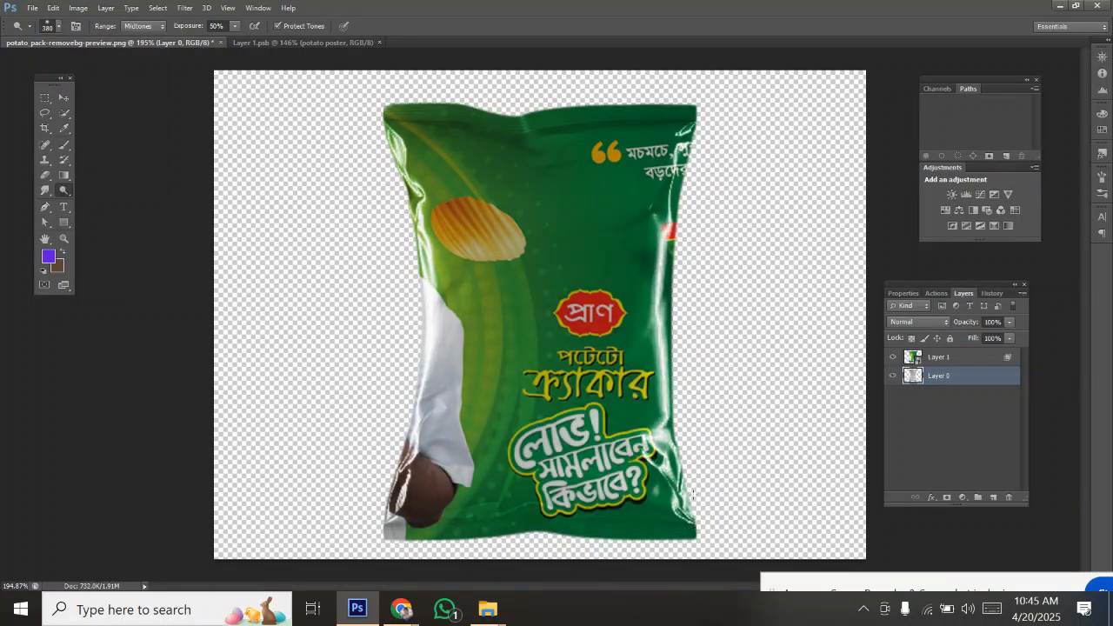
drag(631, 261, 668, 285)
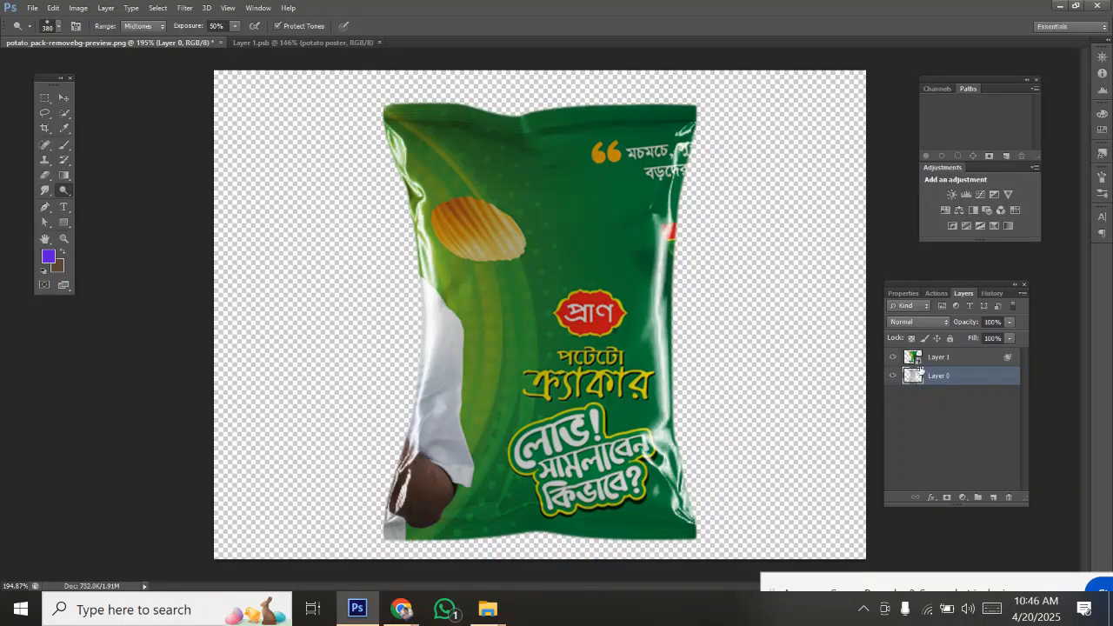
Merge Layer 1 and Layer 0 into a single pack layer
click(952, 359)
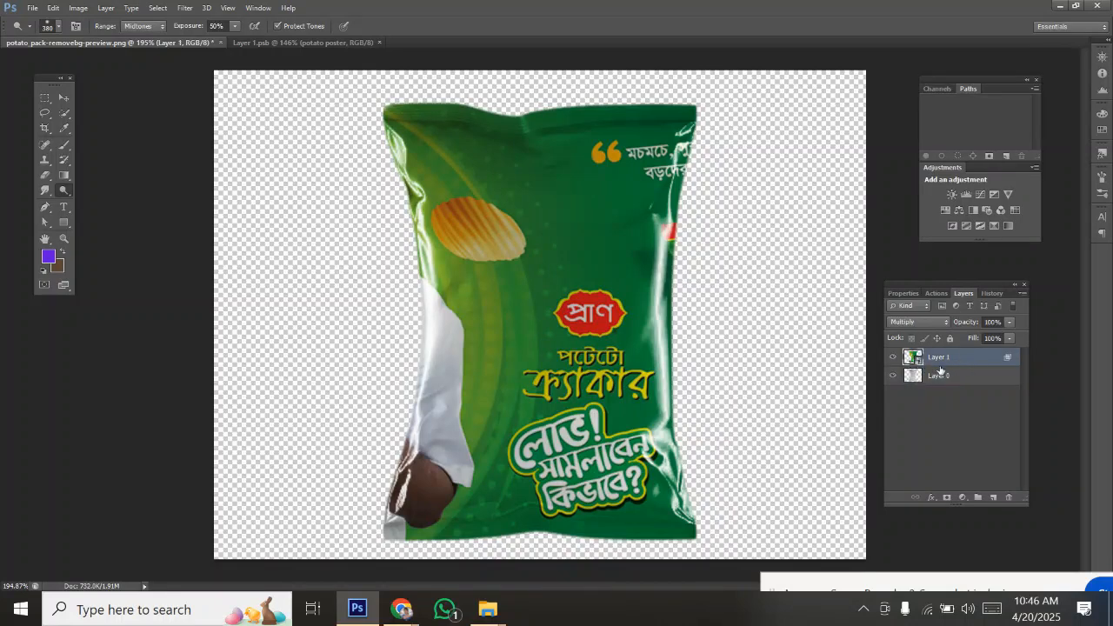
shift+click(946, 382)
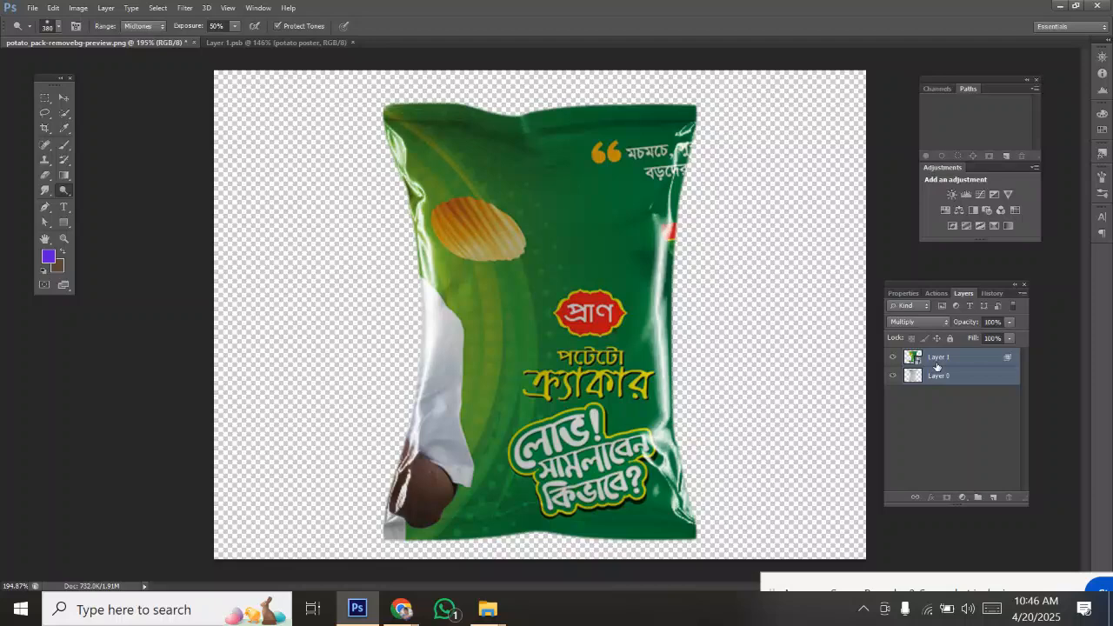
right_click(943, 365)
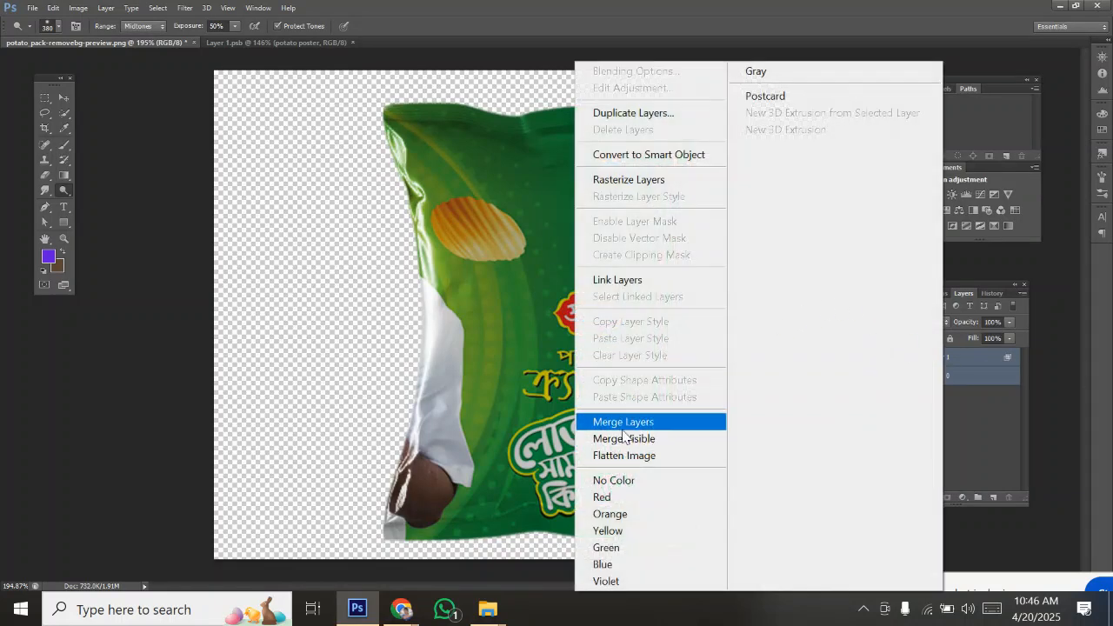
click(623, 425)
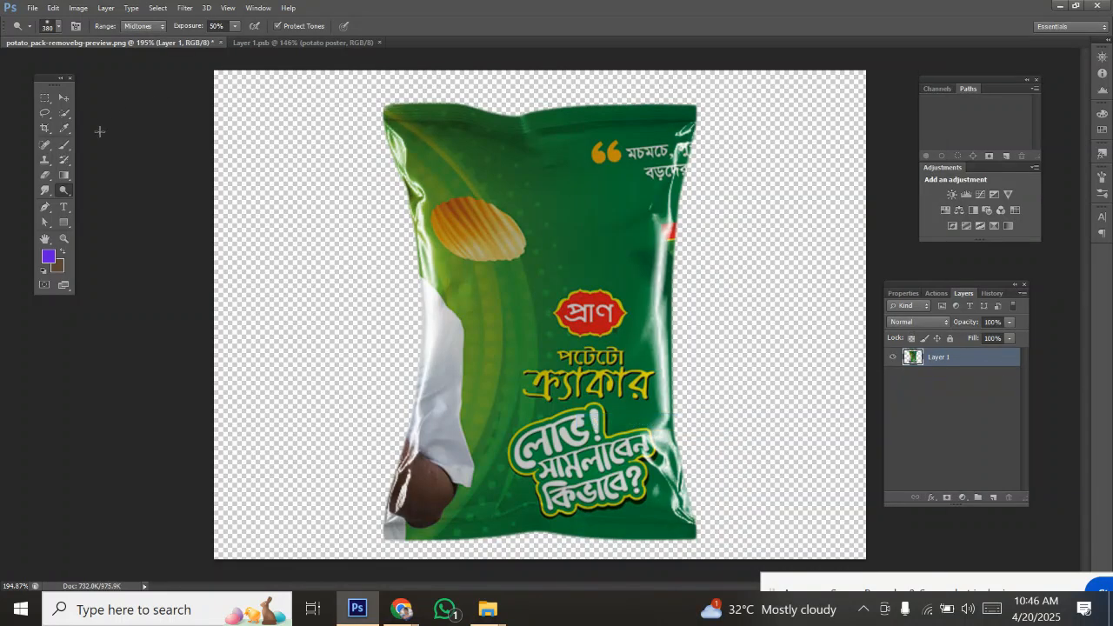
Add a light orange rectangle of about 614 × 460 px covering the canvas as a background beneath the pack layer
click(64, 222)
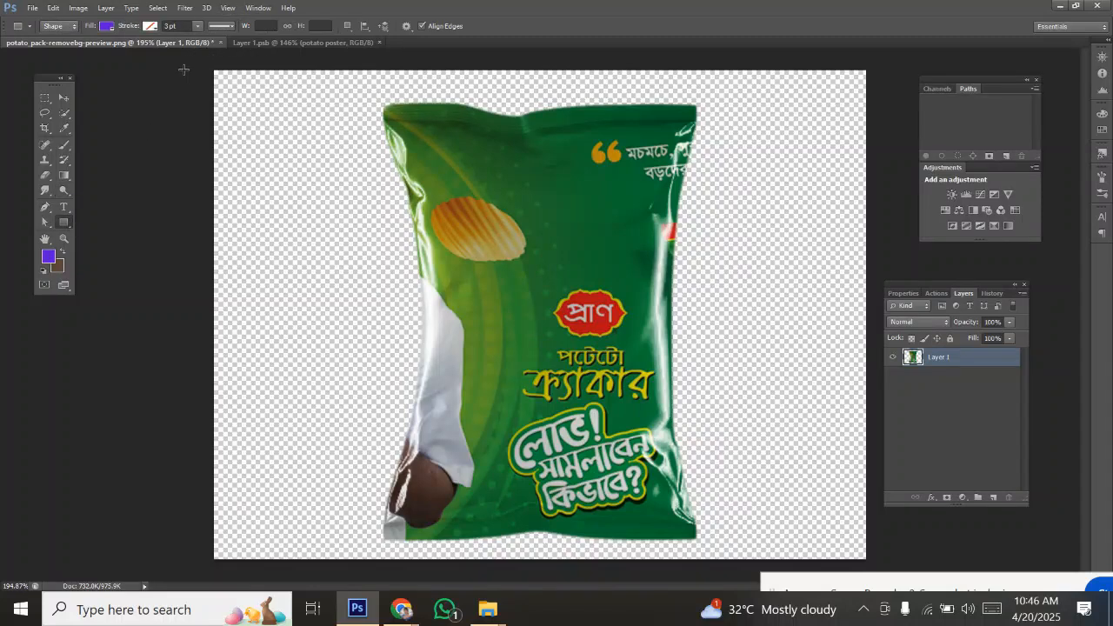
drag(191, 61, 883, 581)
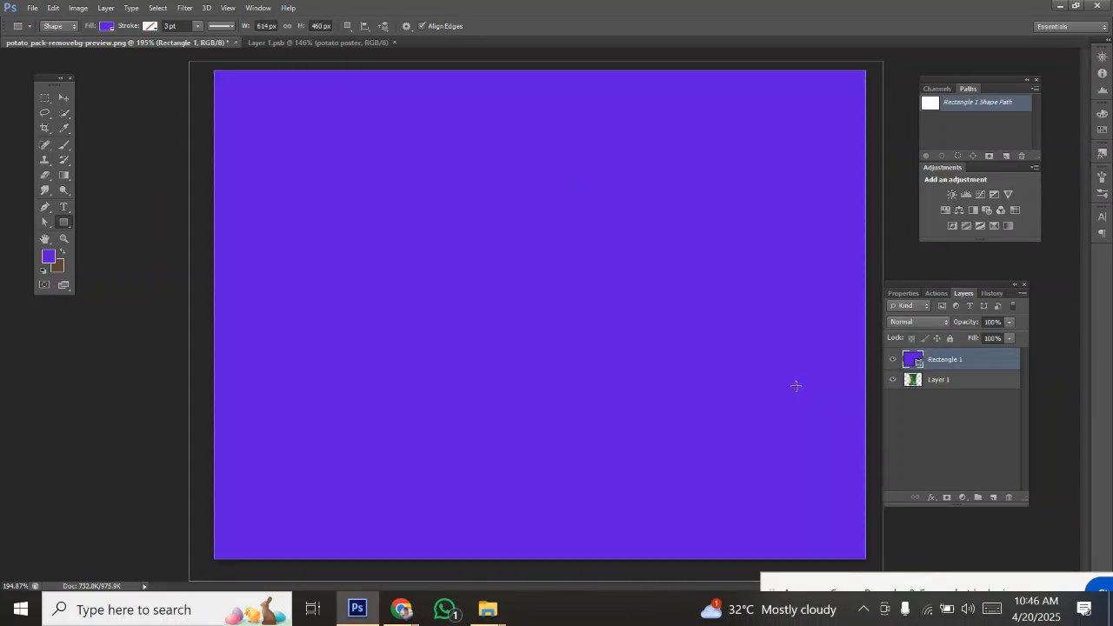
click(107, 26)
click(60, 105)
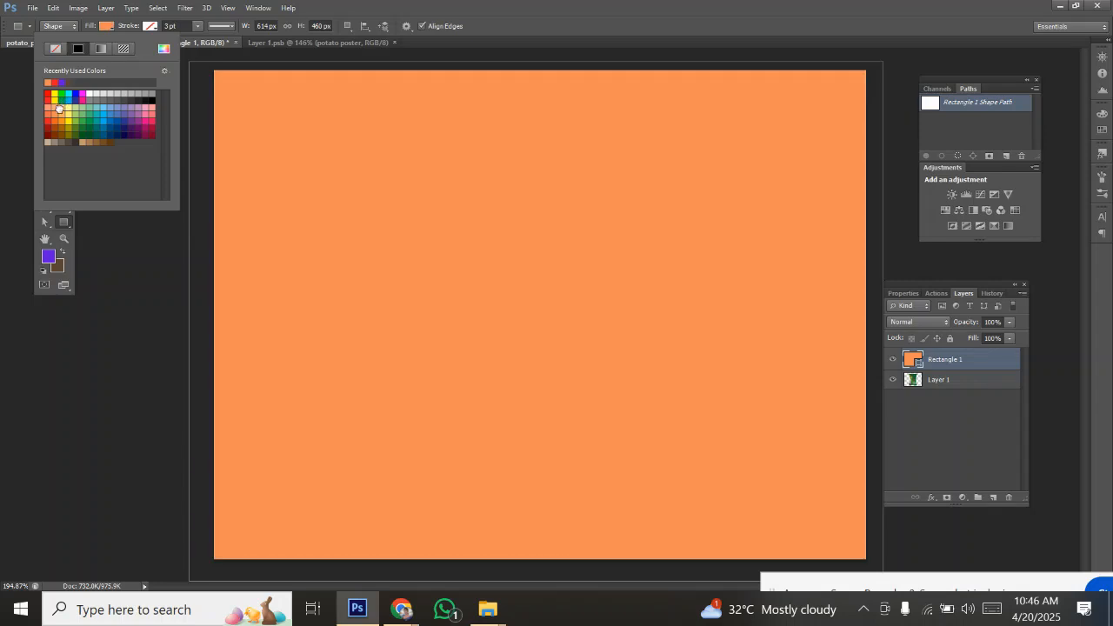
click(59, 109)
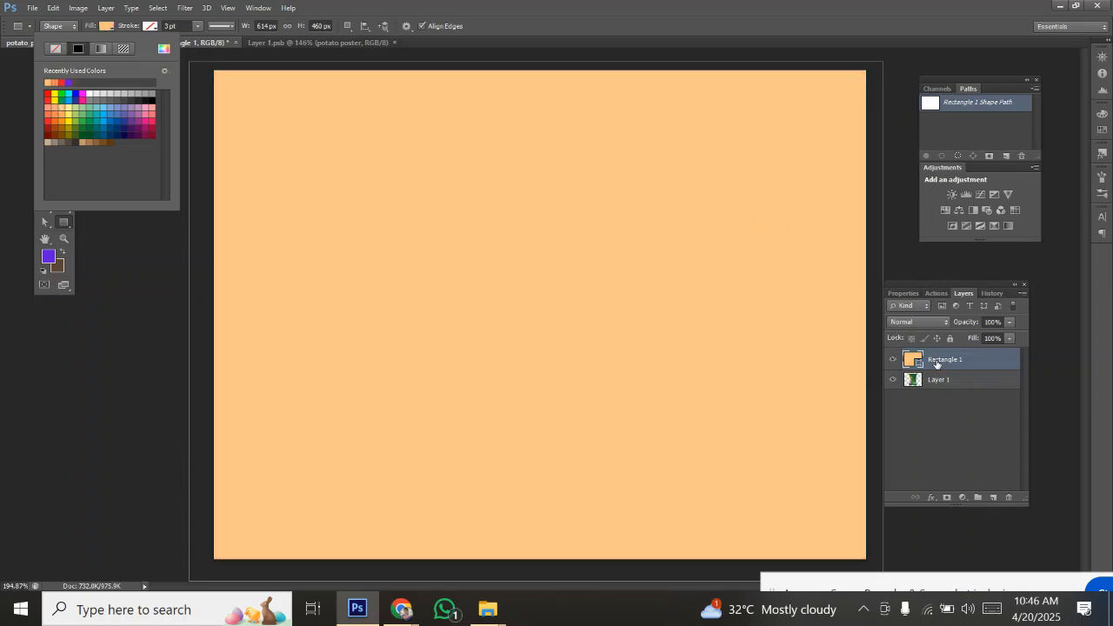
click(952, 387)
drag(952, 383, 955, 356)
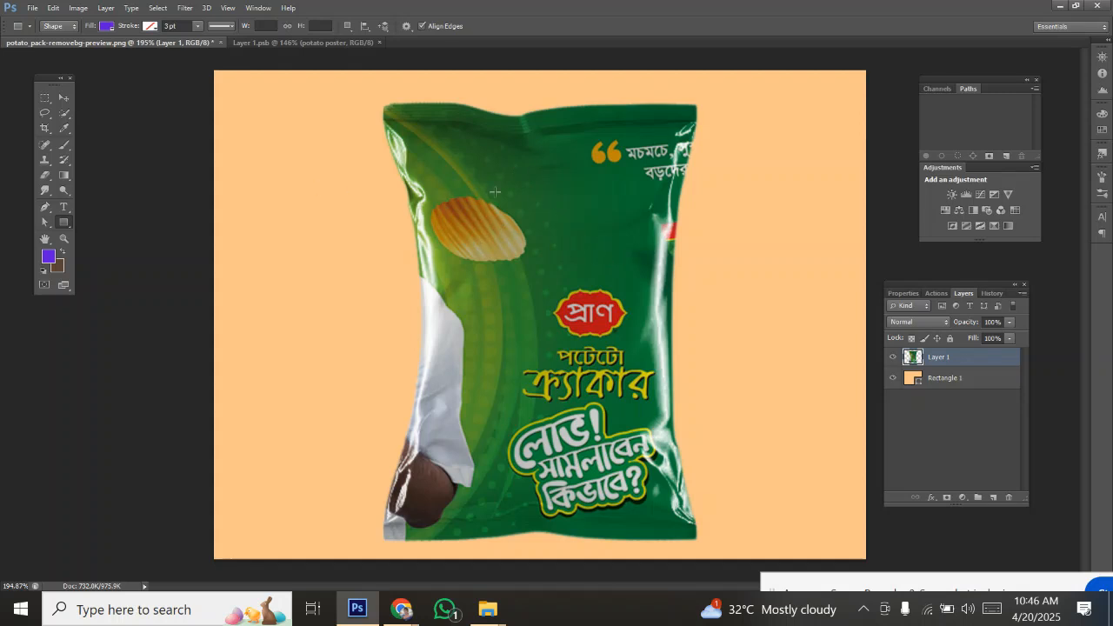
click(932, 498)
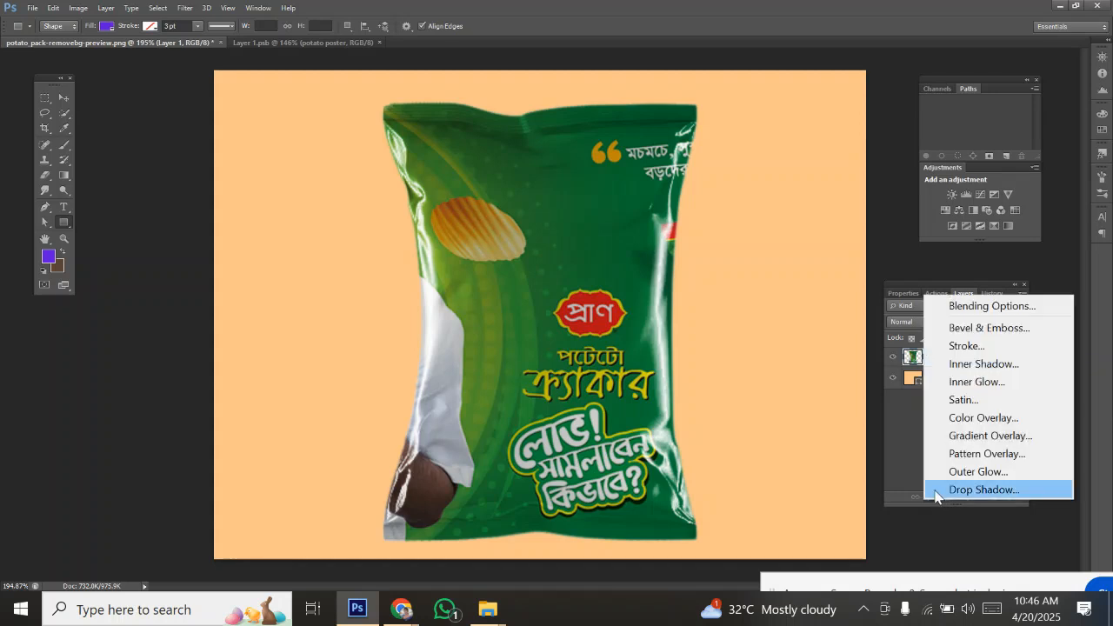
click(938, 490)
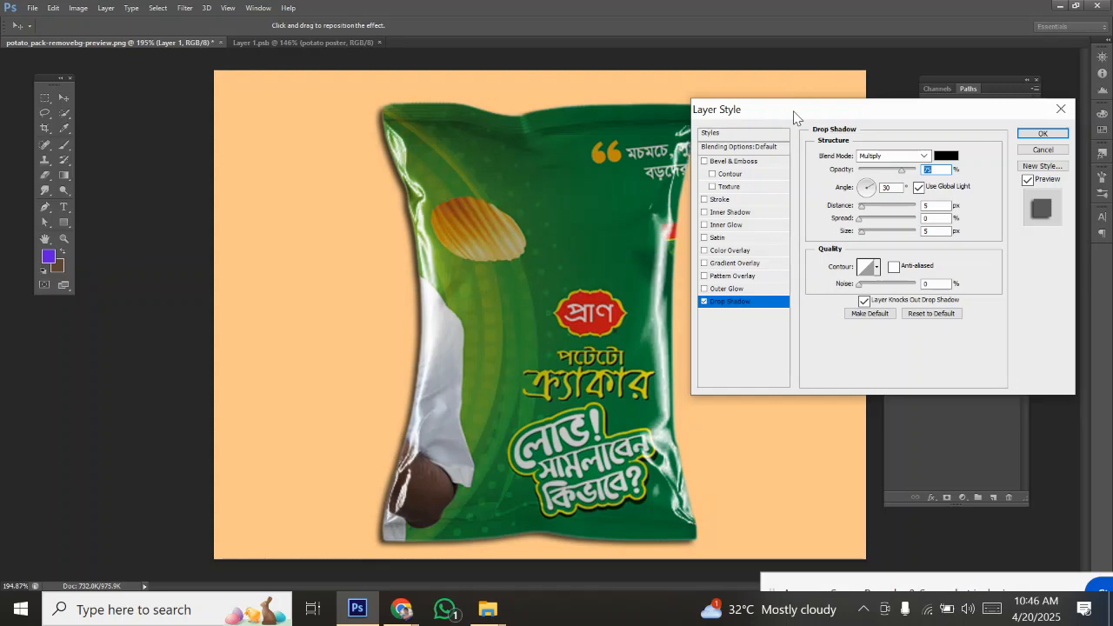
drag(791, 112, 877, 90)
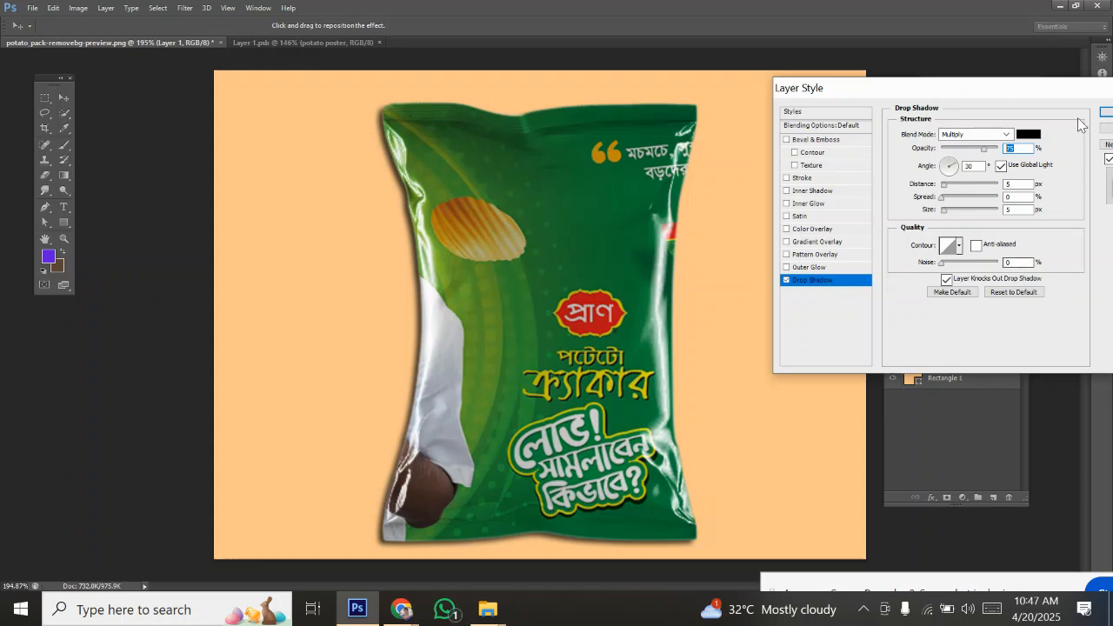
drag(1066, 94, 824, 83)
click(899, 116)
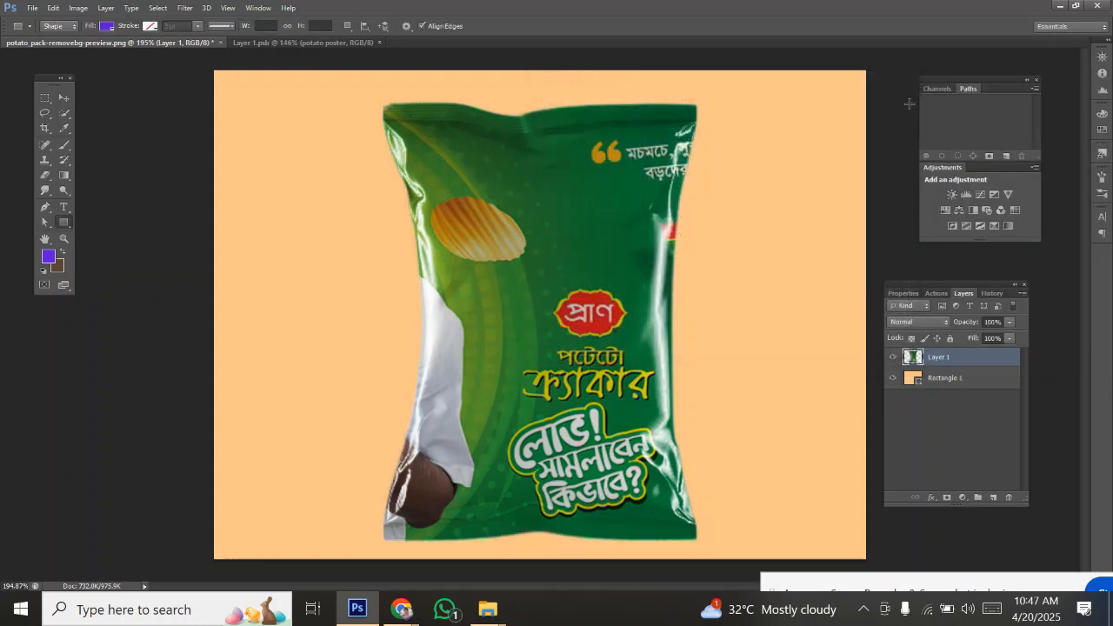
Add a drop shadow to the pack layer with 40% opacity, 17 px distance, about 11% spread and 13 px size
click(933, 496)
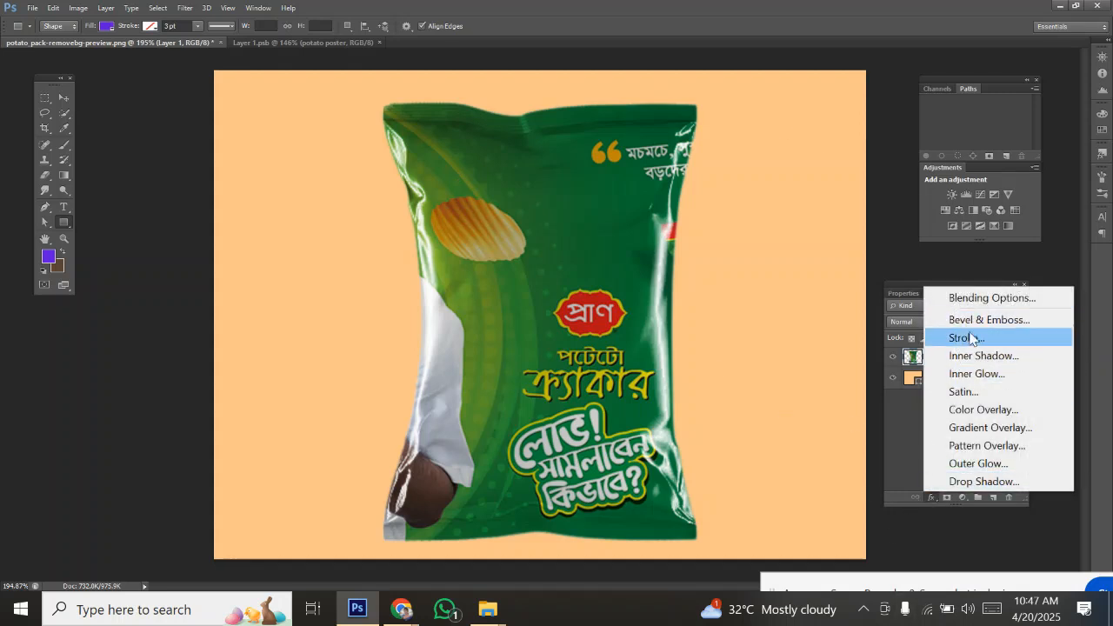
click(978, 485)
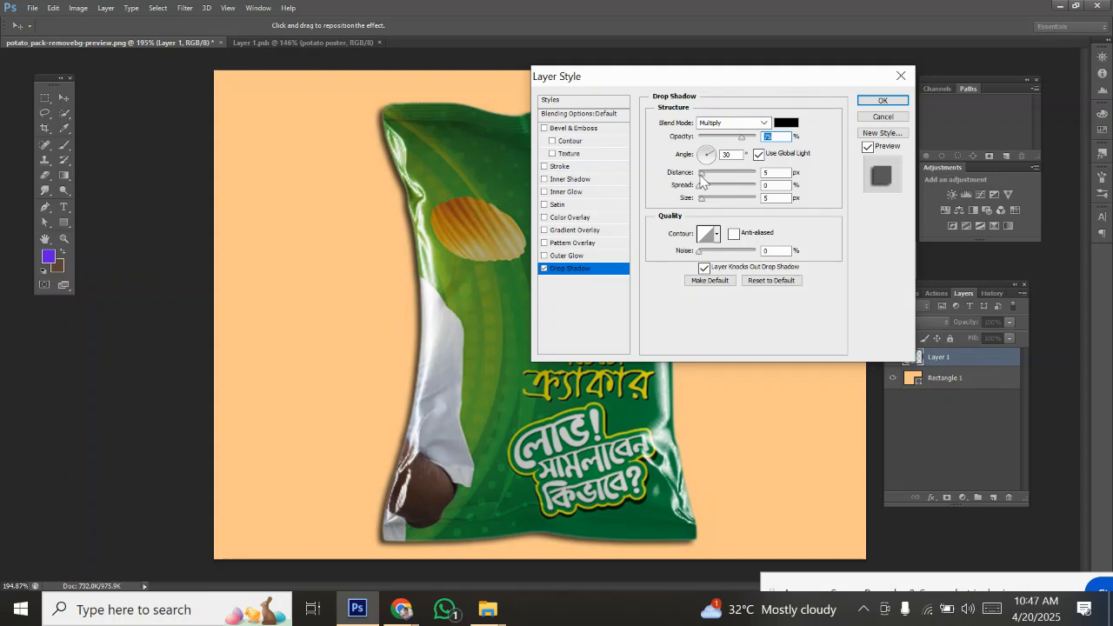
drag(701, 173, 710, 179)
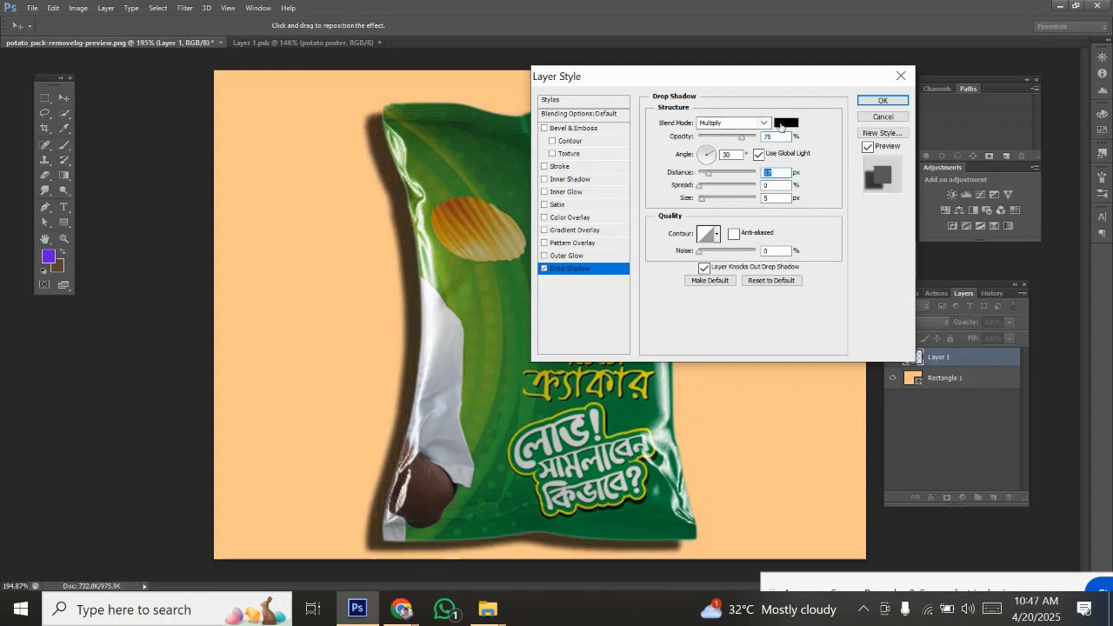
click(770, 137)
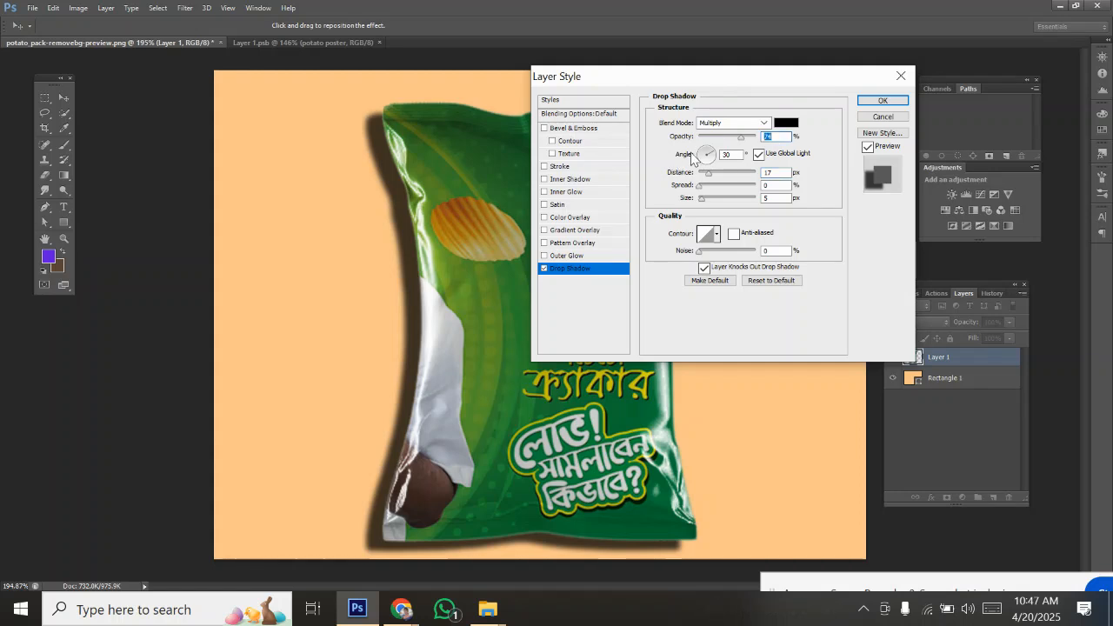
key(shift+Down)
key(shift+Down)
key(shift+Down)
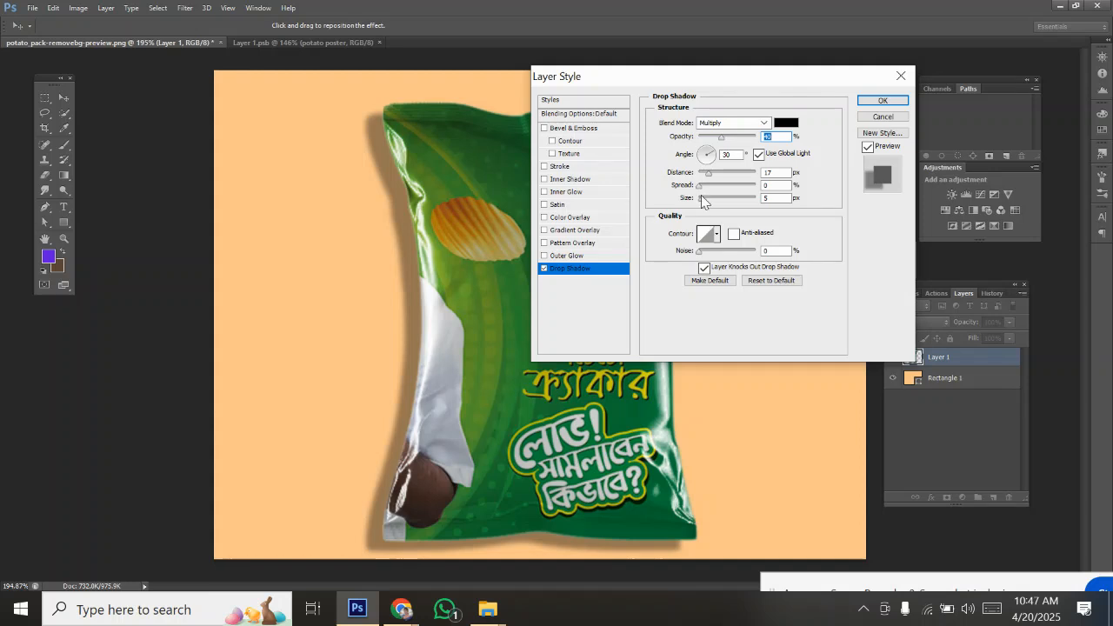
drag(701, 198, 707, 188)
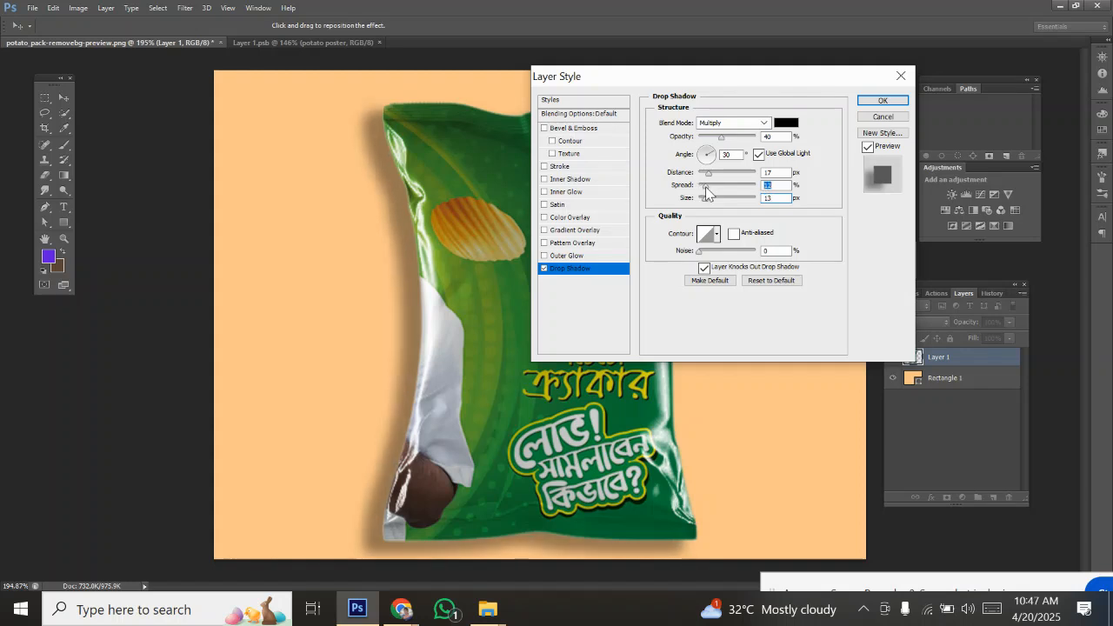
click(878, 101)
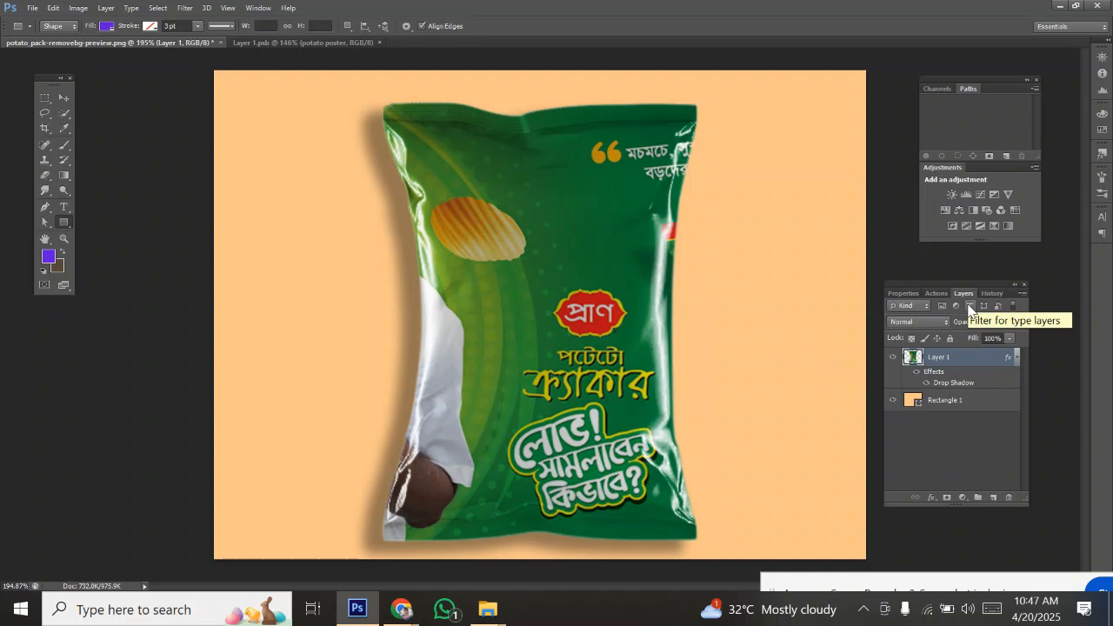
Export the mockup for web as a maximum-quality JPEG named potato_pack-removebg-preview on the Desktop
click(33, 8)
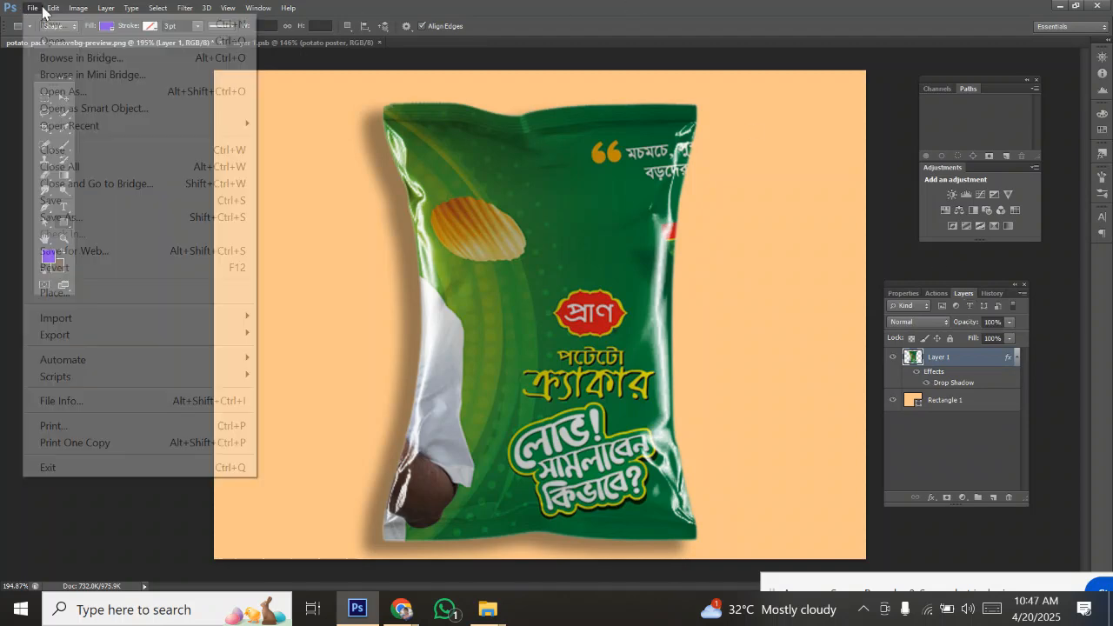
click(89, 256)
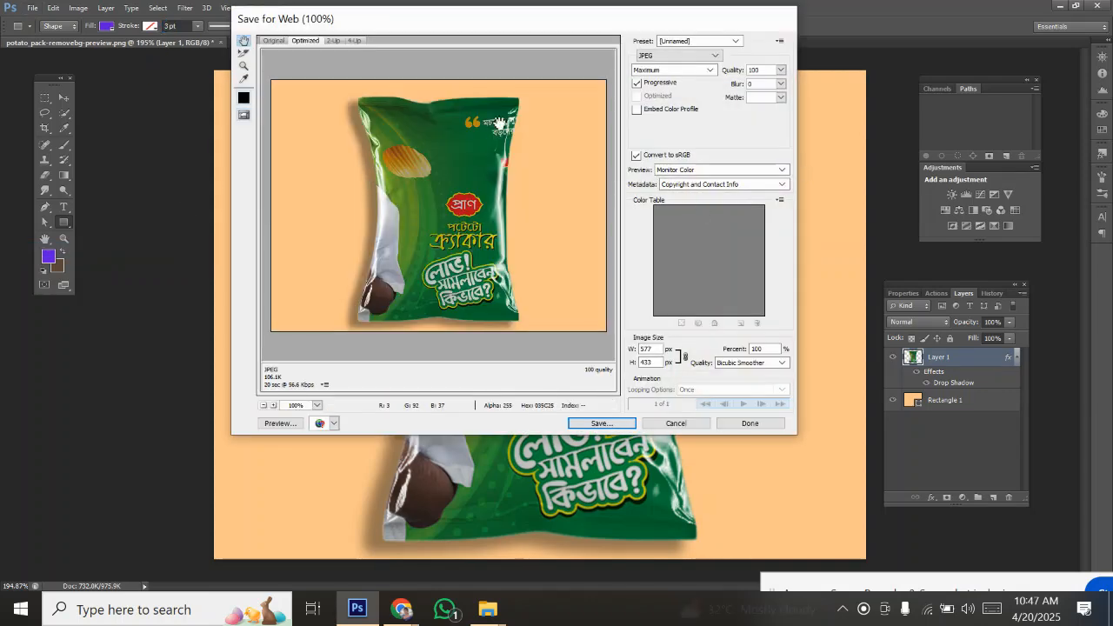
click(601, 424)
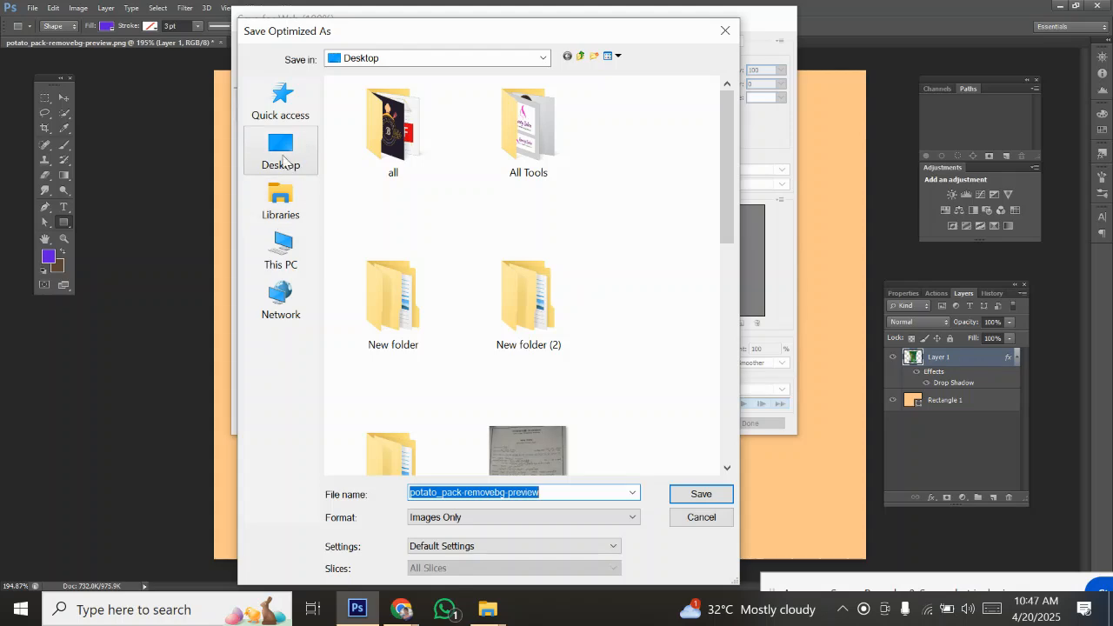
click(266, 153)
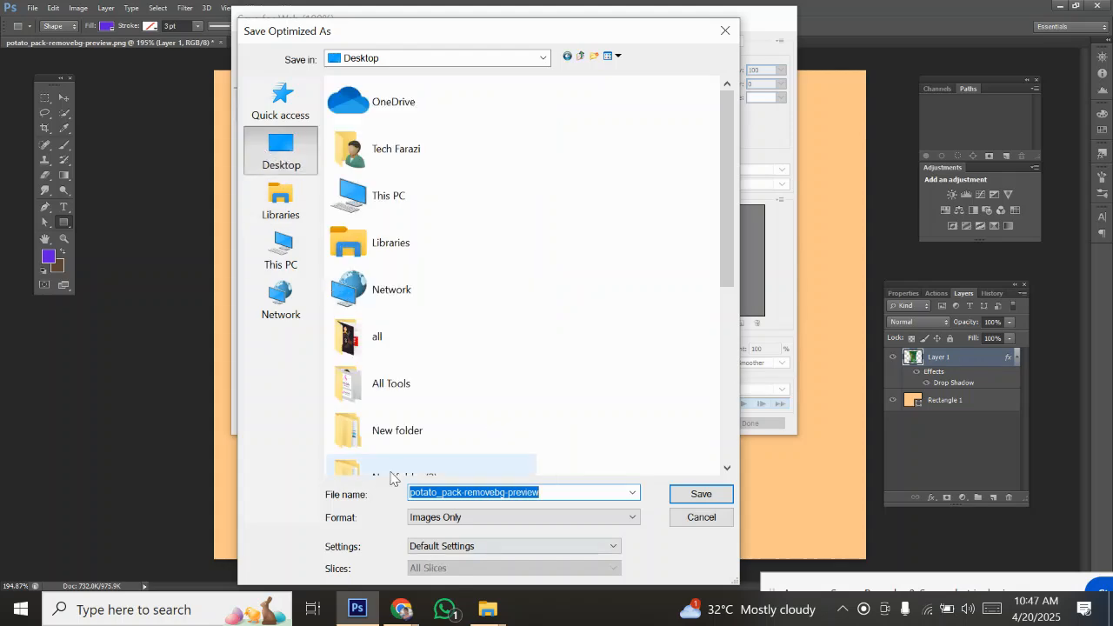
click(685, 502)
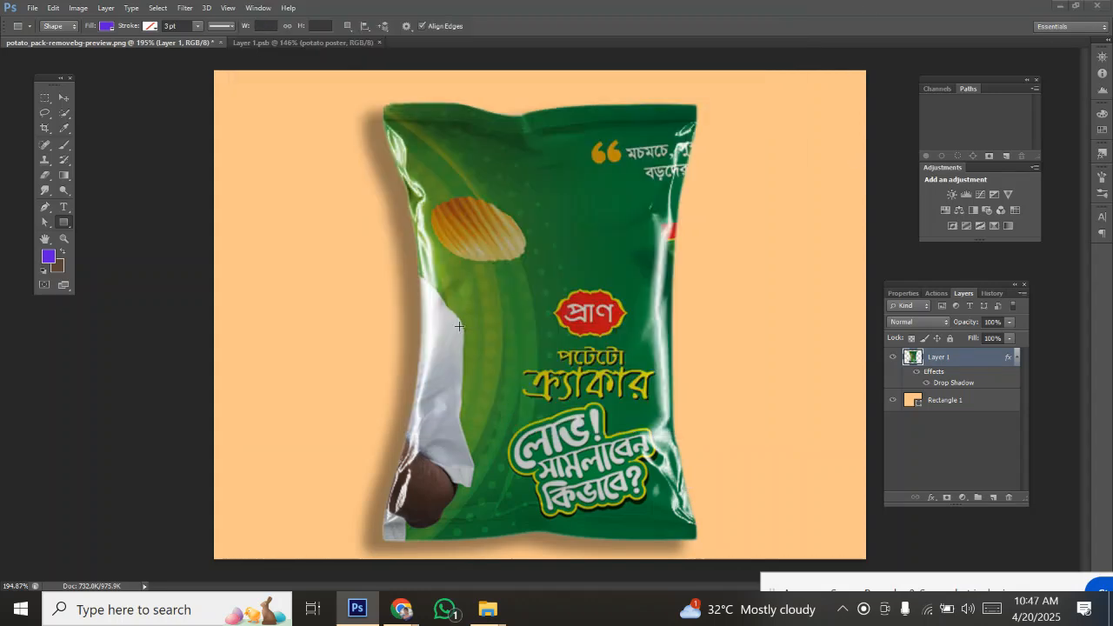
key(super)
key(super)
mouse_move(401, 609)
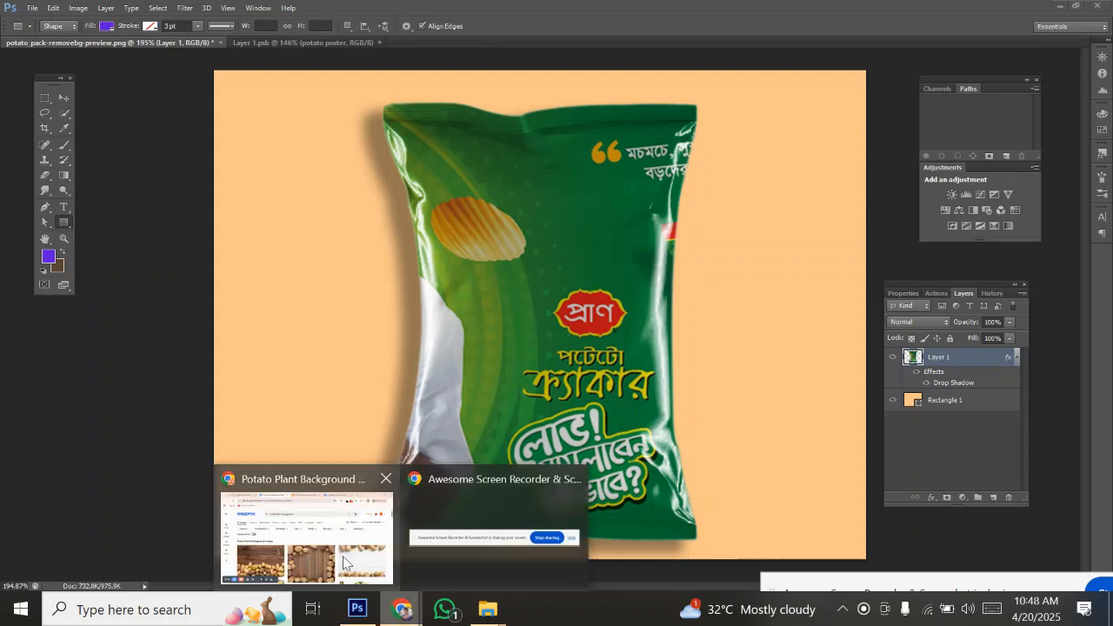
click(305, 535)
click(956, 65)
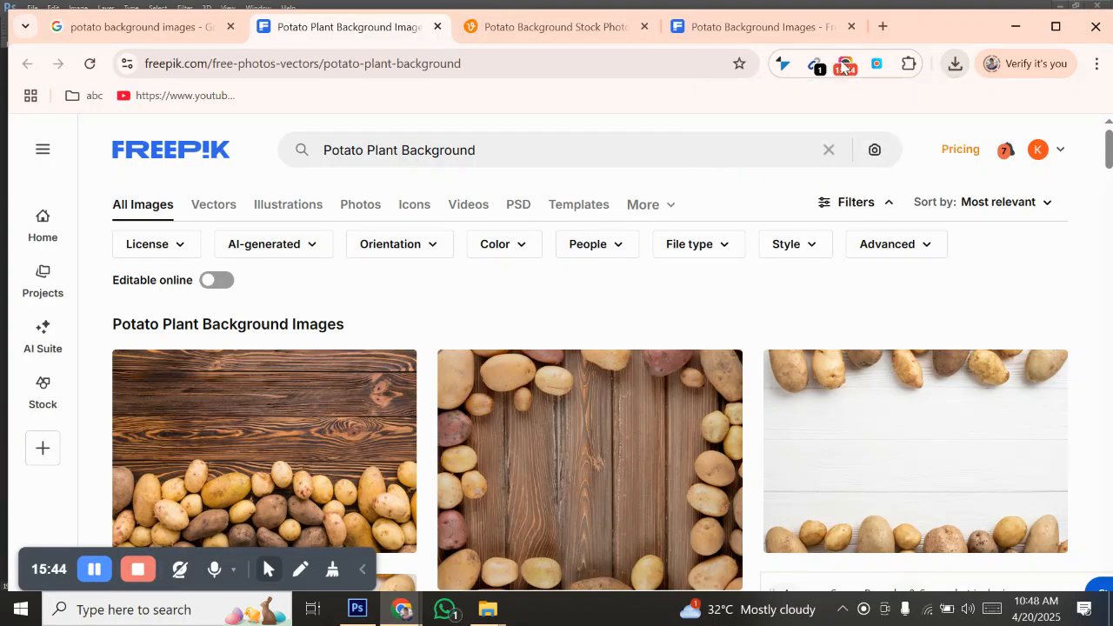